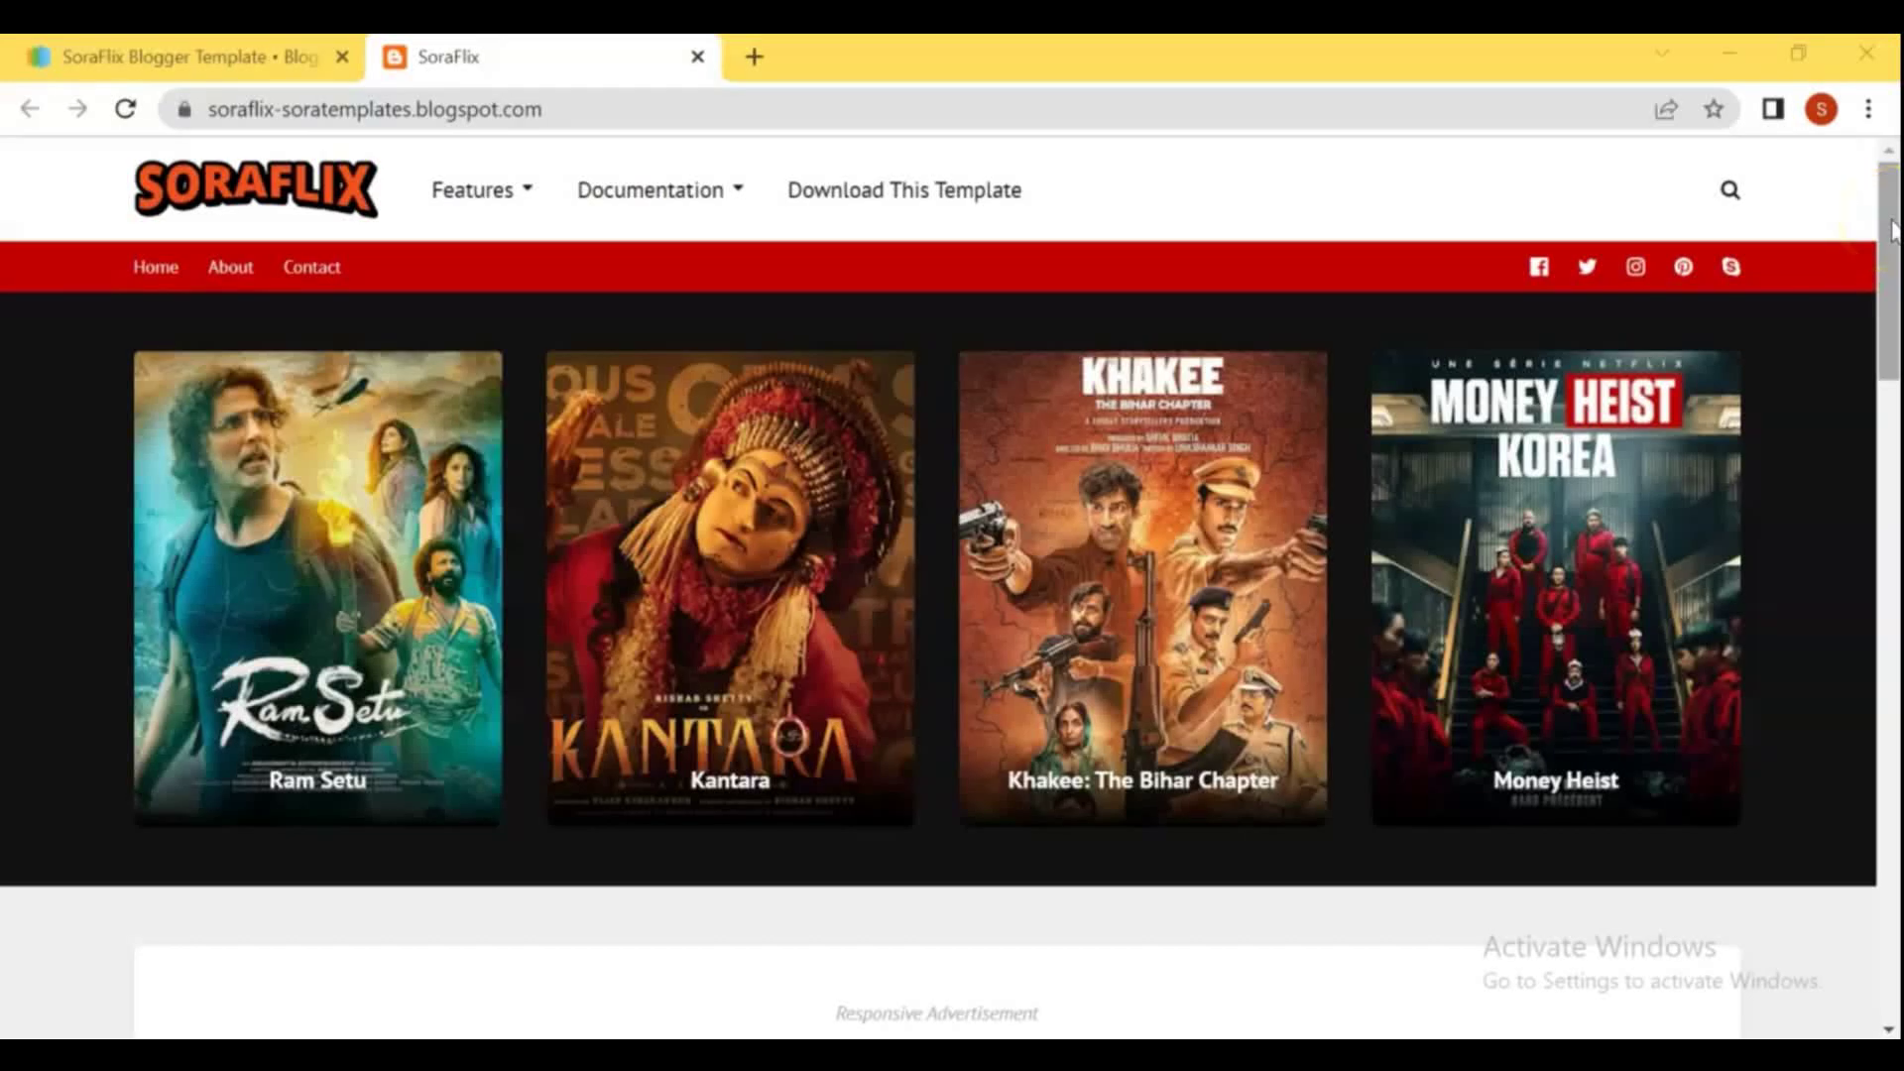
Scroll through the SoraFlix demo's movie poster layout and back up to the top.
drag(1889, 226, 1828, 544)
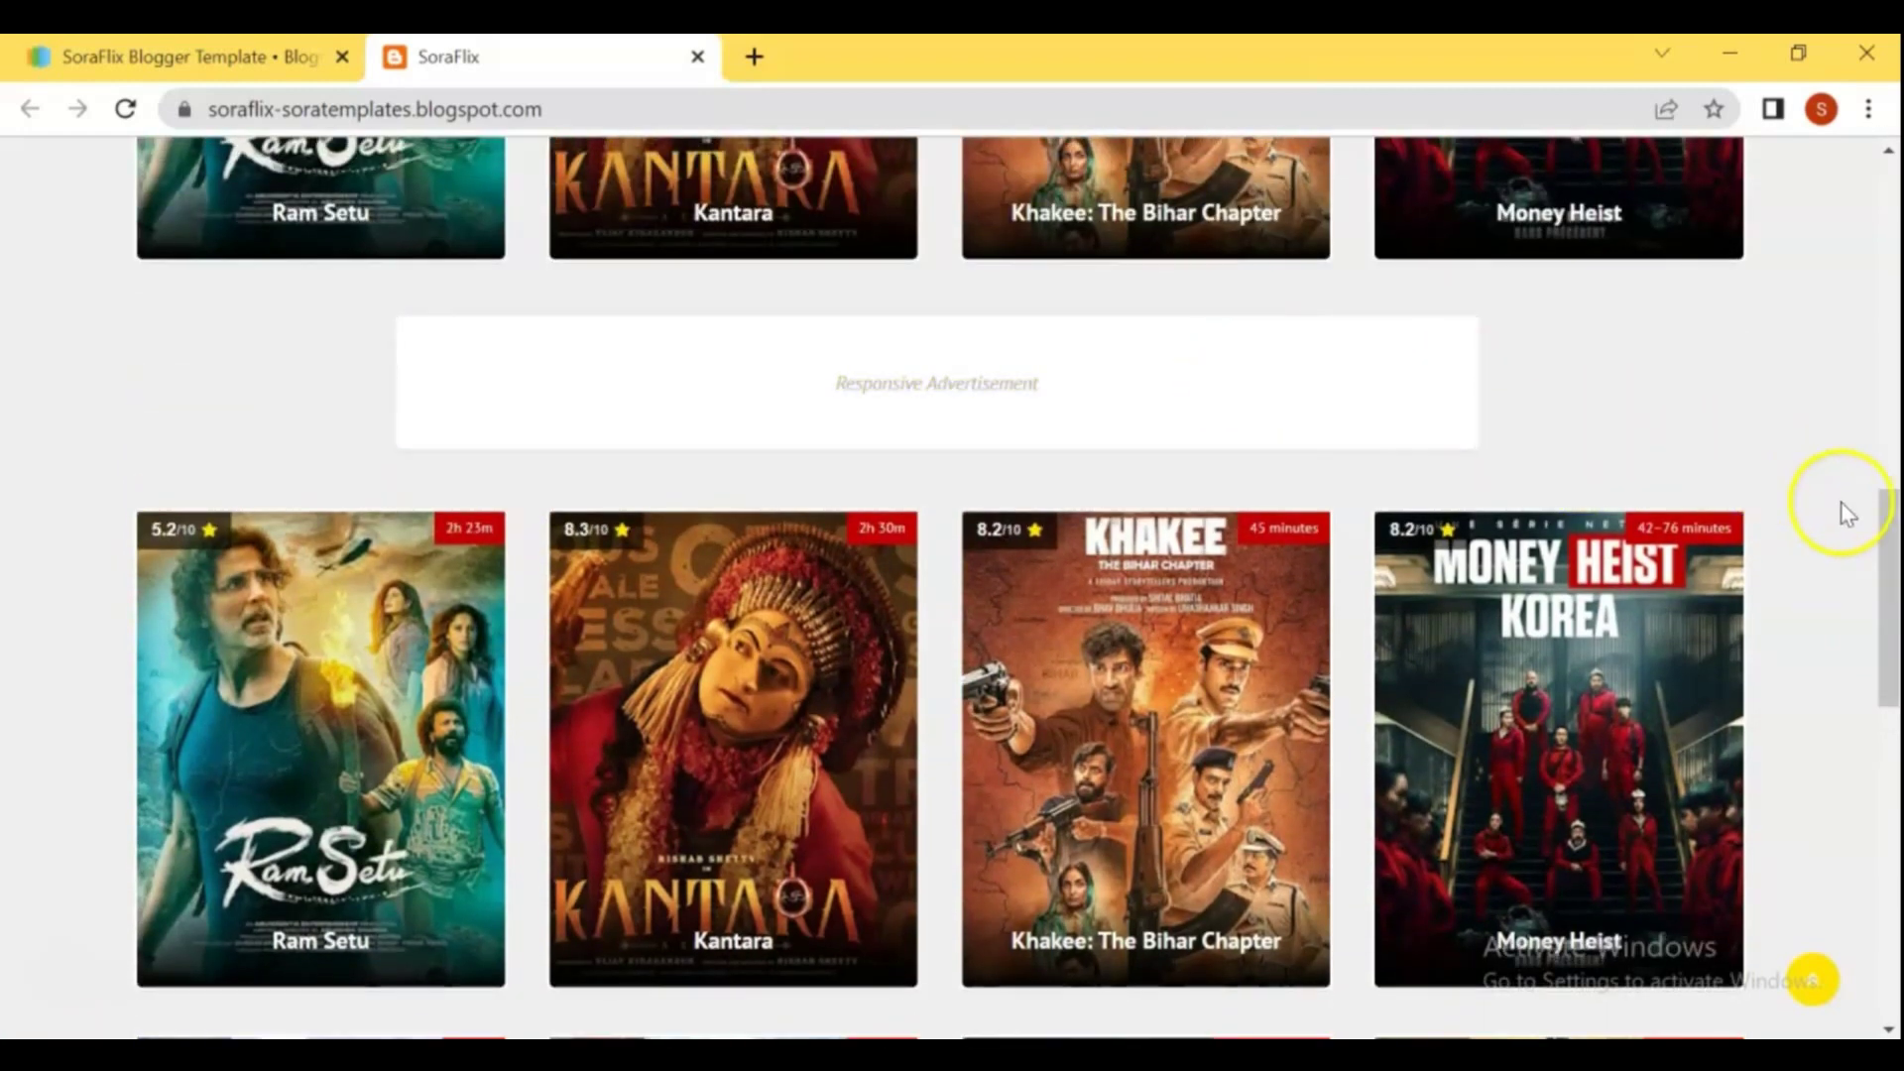
drag(1875, 527, 1837, 258)
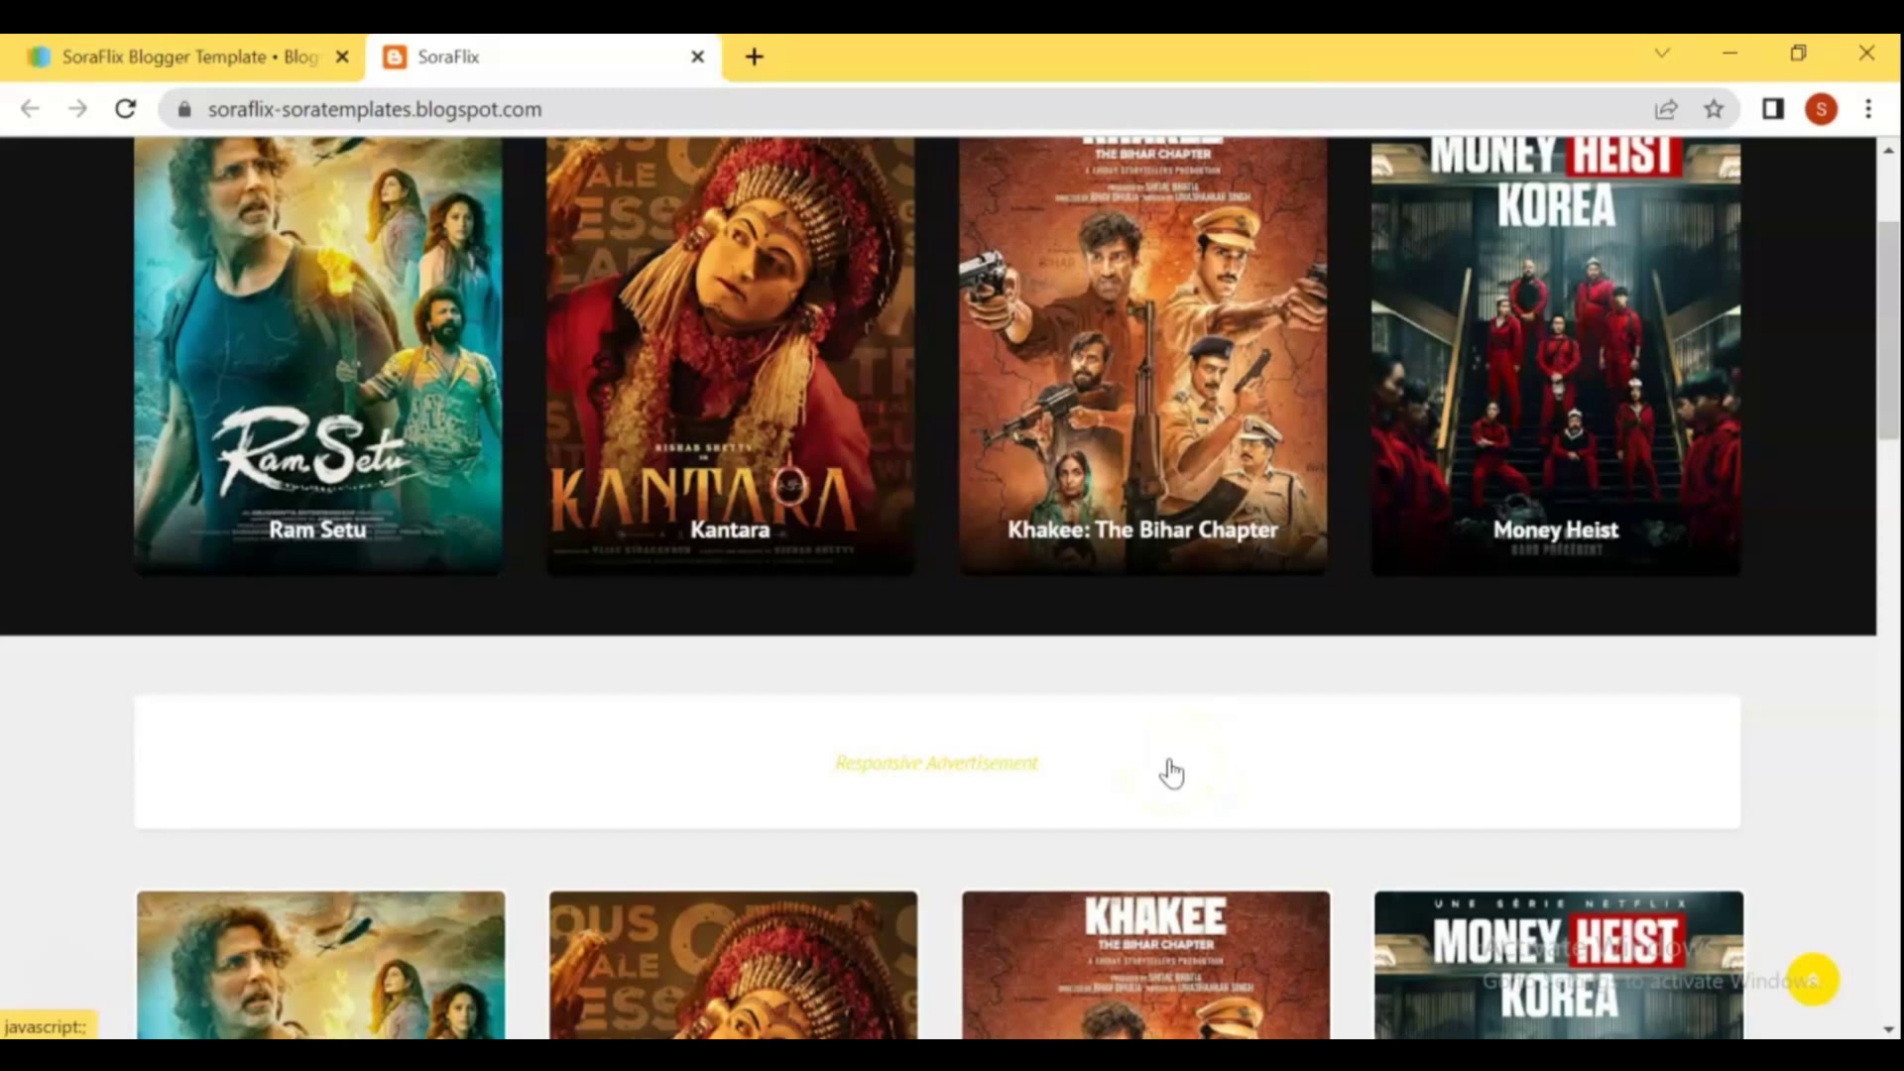
scroll(1172, 773, up, 3)
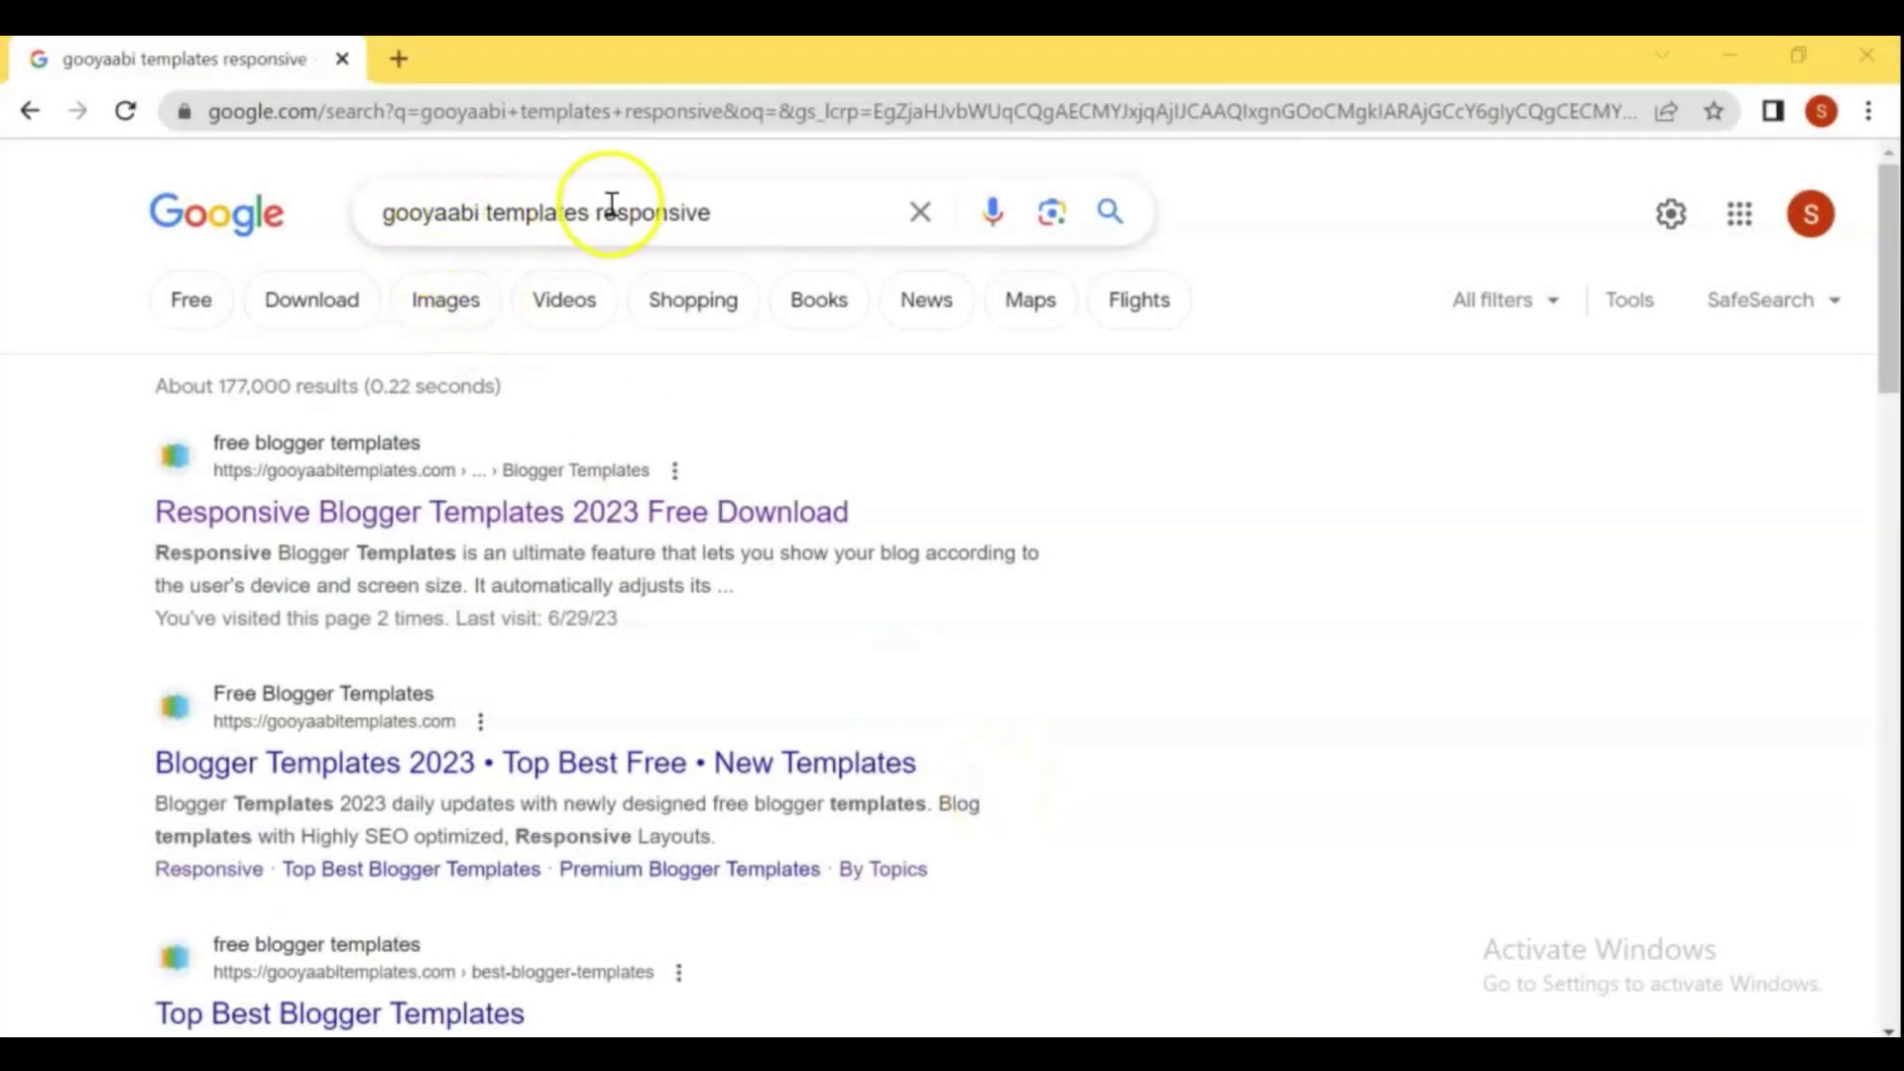
Browse Gooyaabi Templates by topic to the Movie category and open the SoraFlix template page.
click(454, 515)
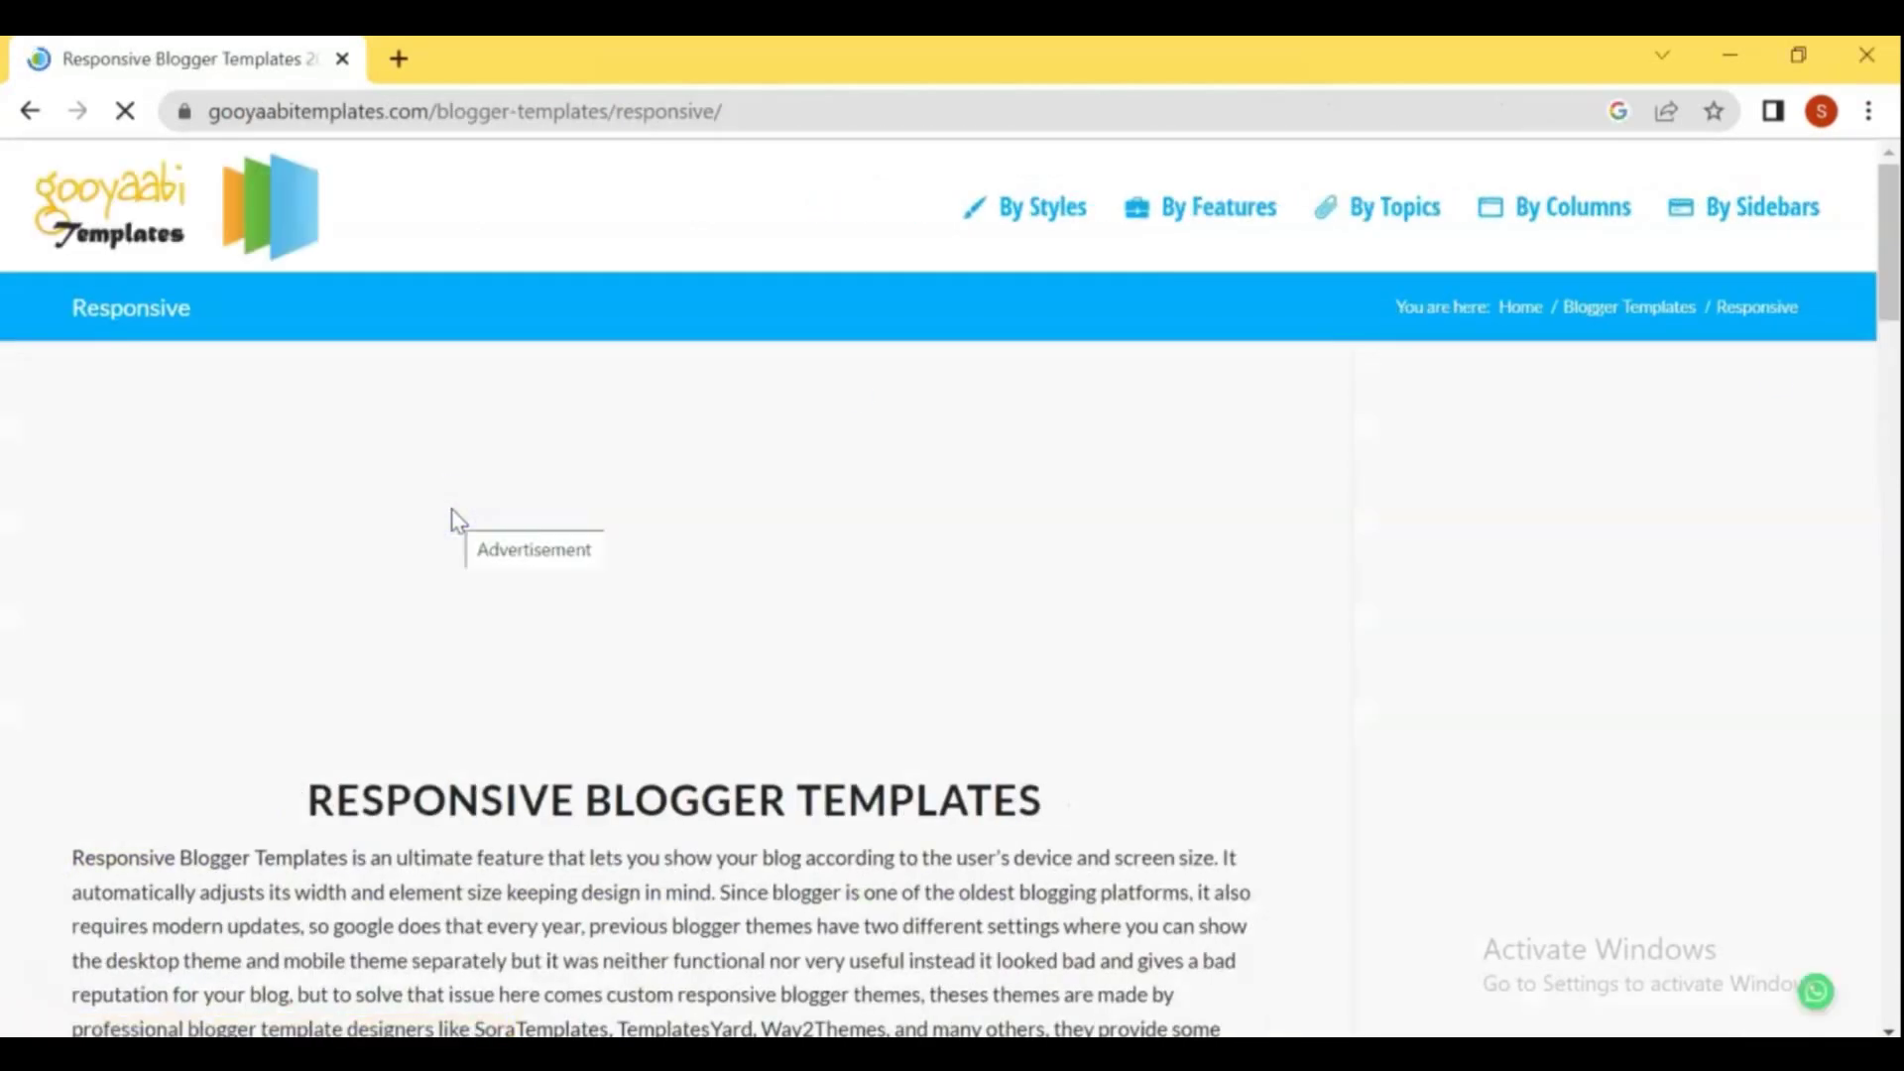
click(1382, 220)
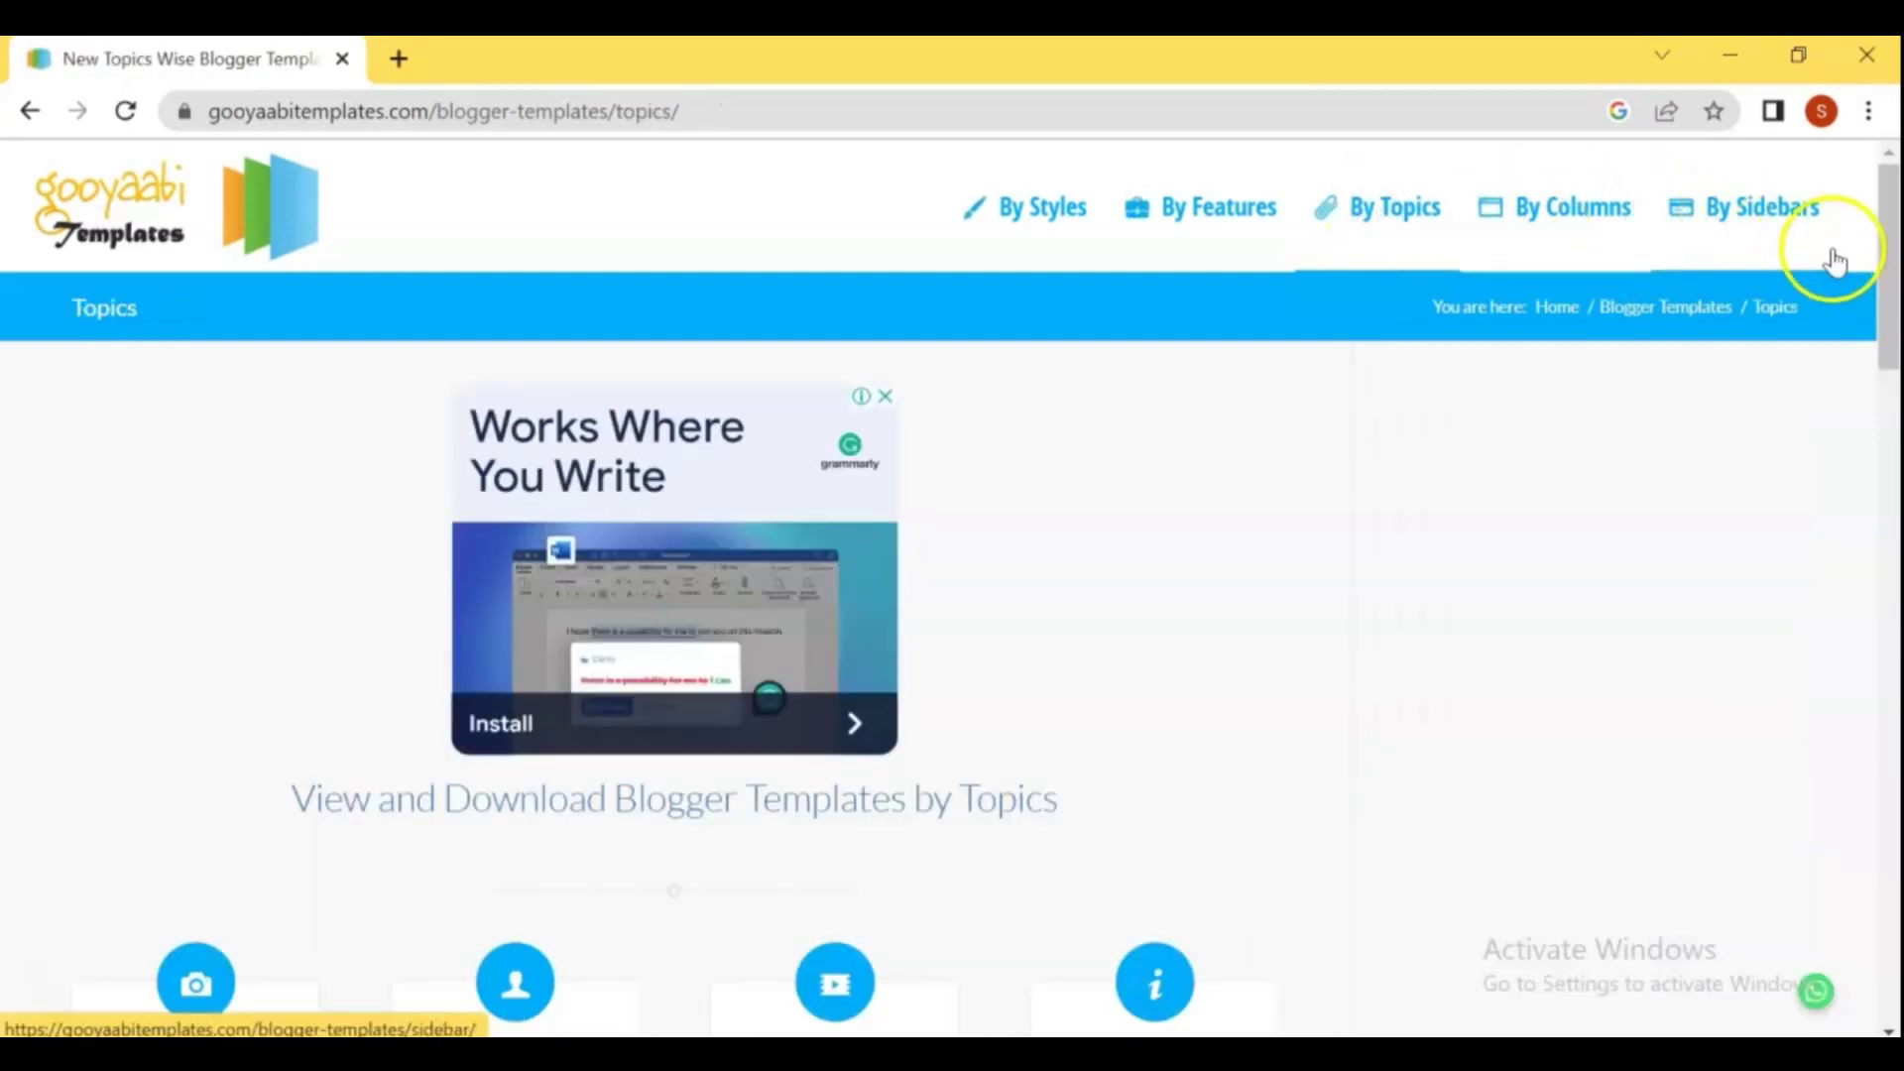
drag(1886, 270, 1889, 399)
click(817, 536)
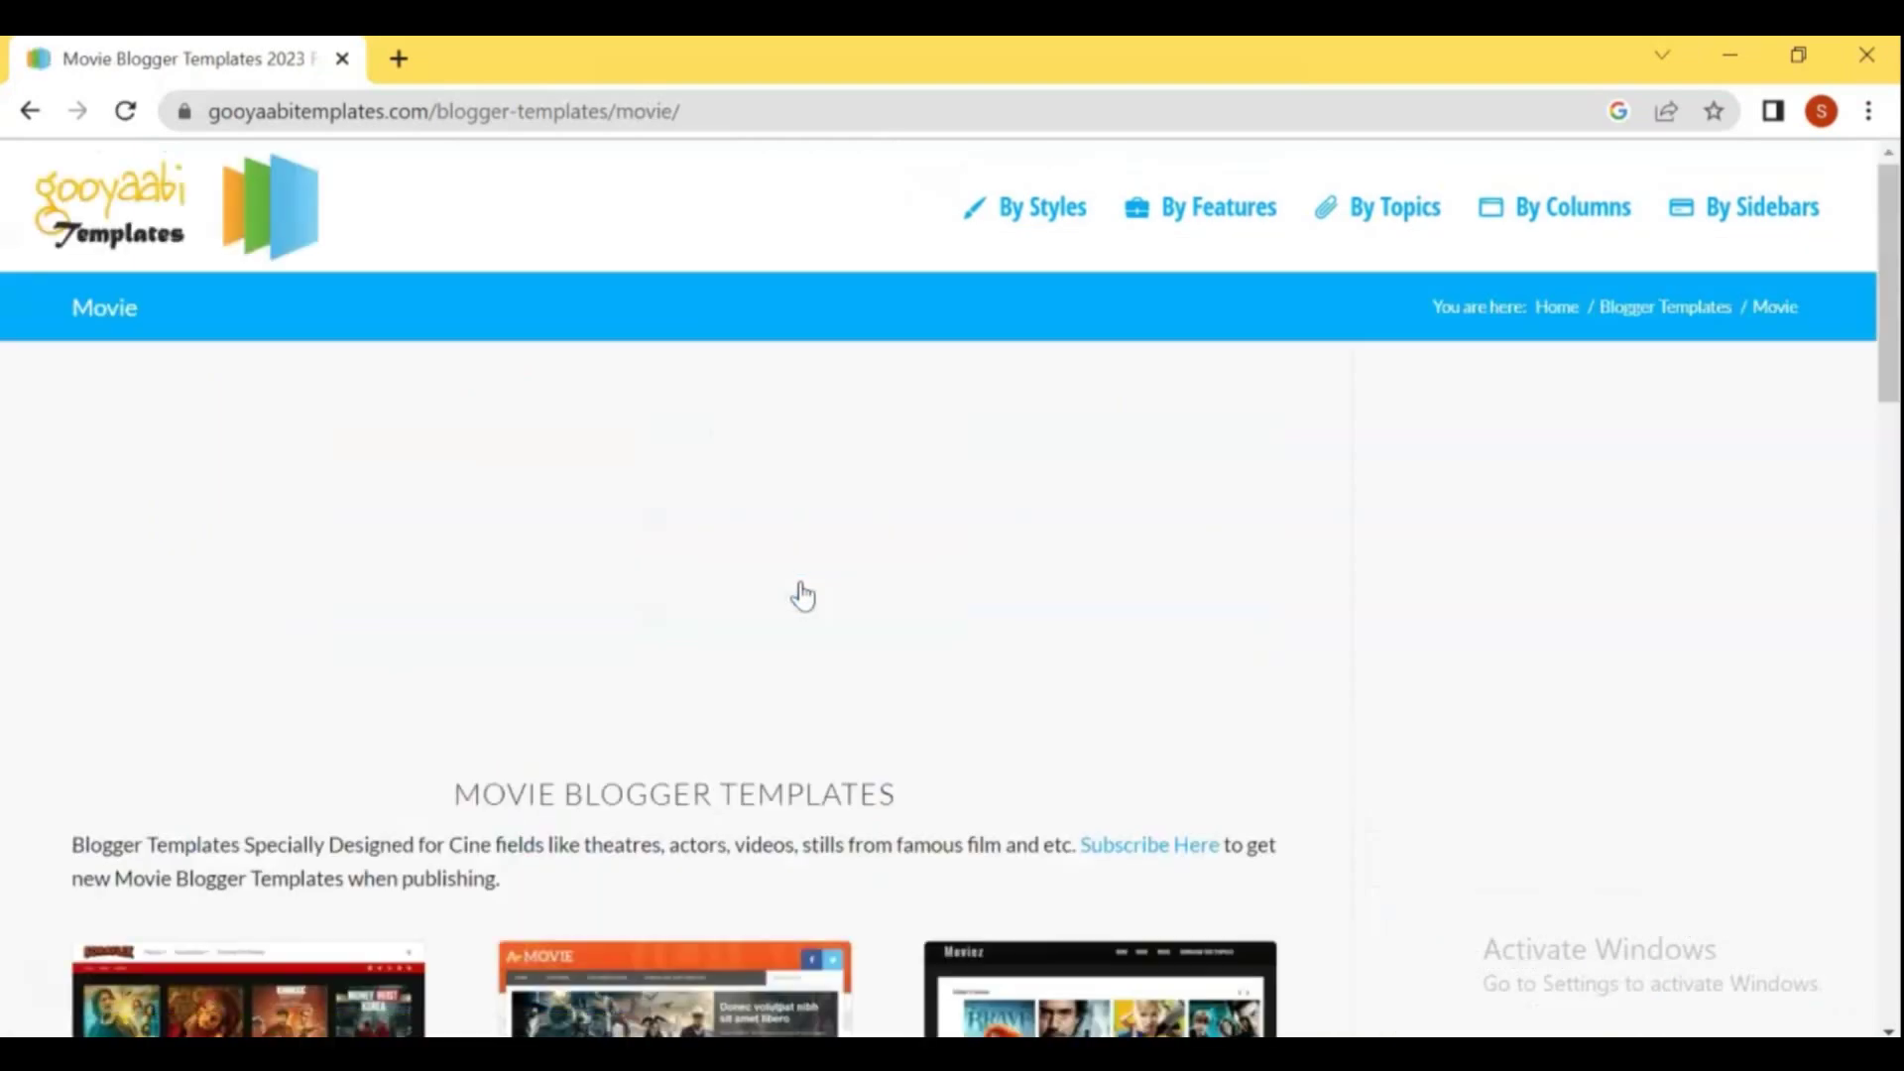
drag(1885, 199, 1870, 372)
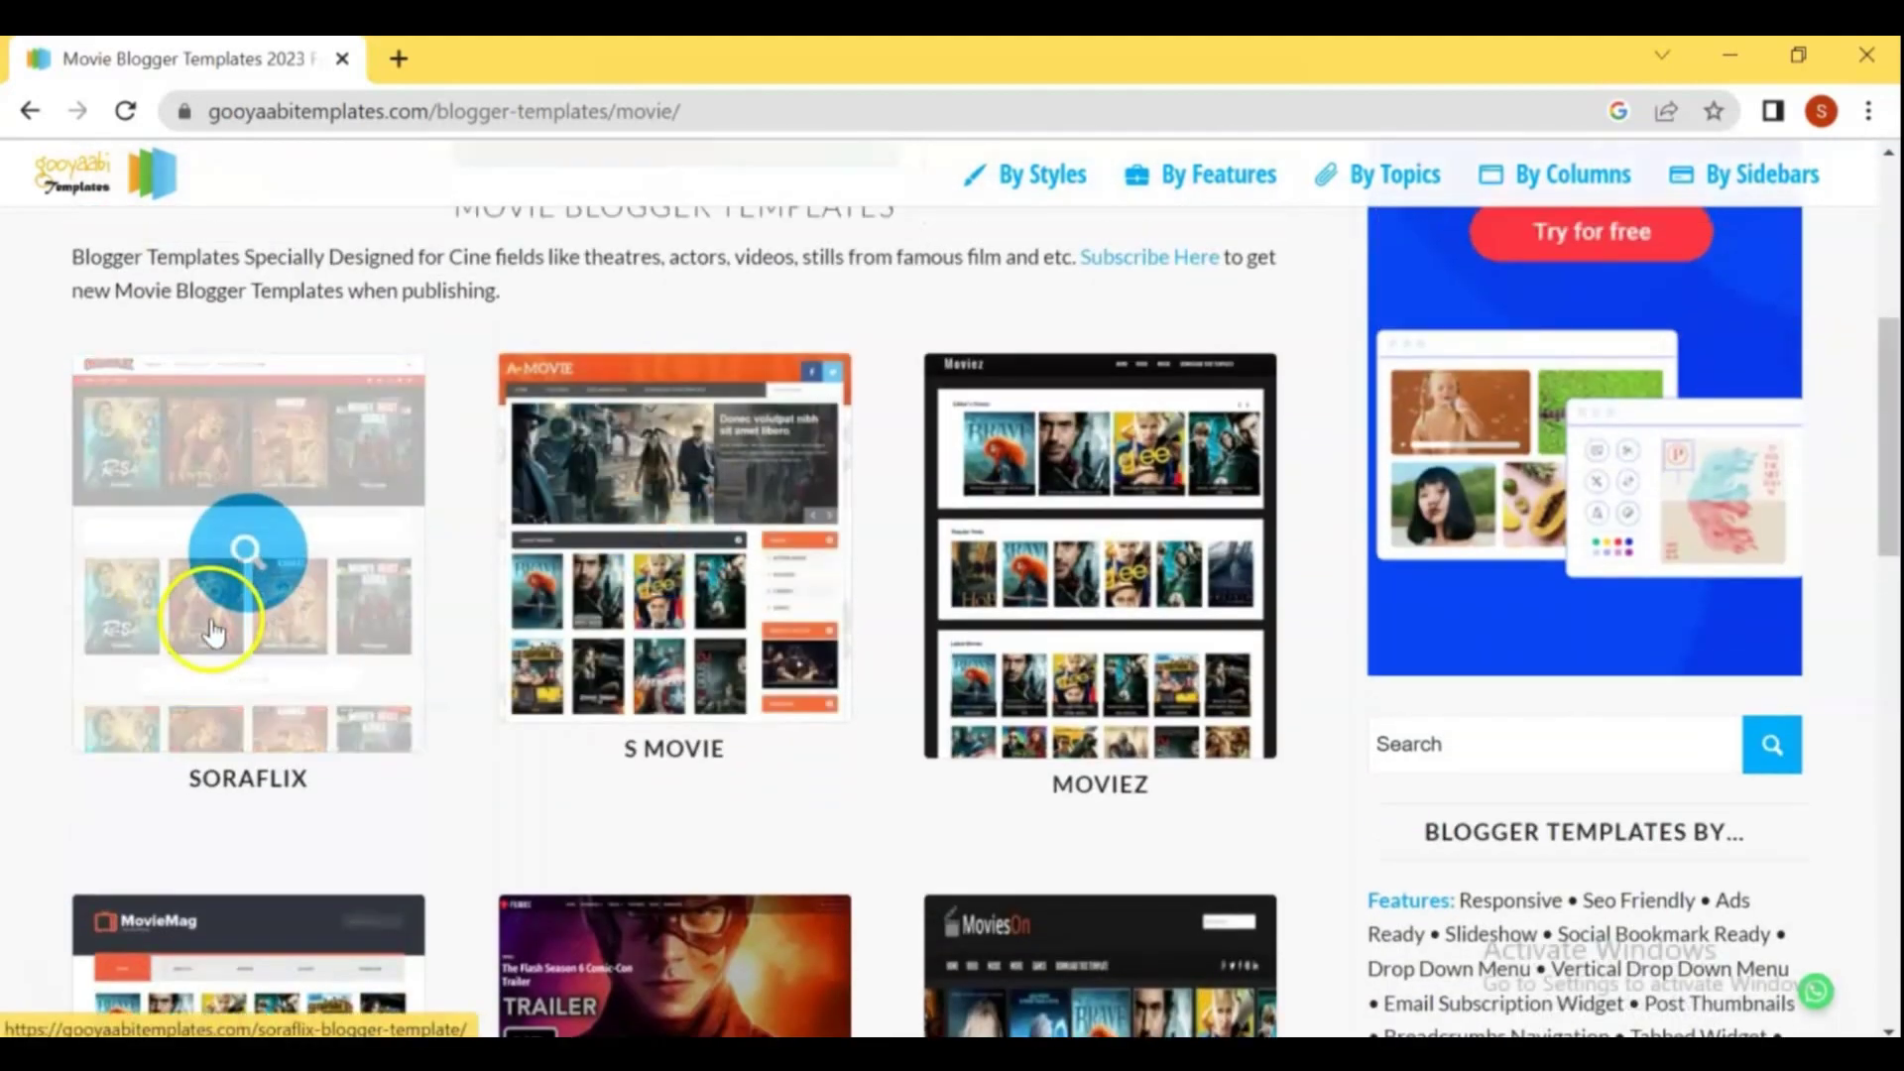
click(212, 623)
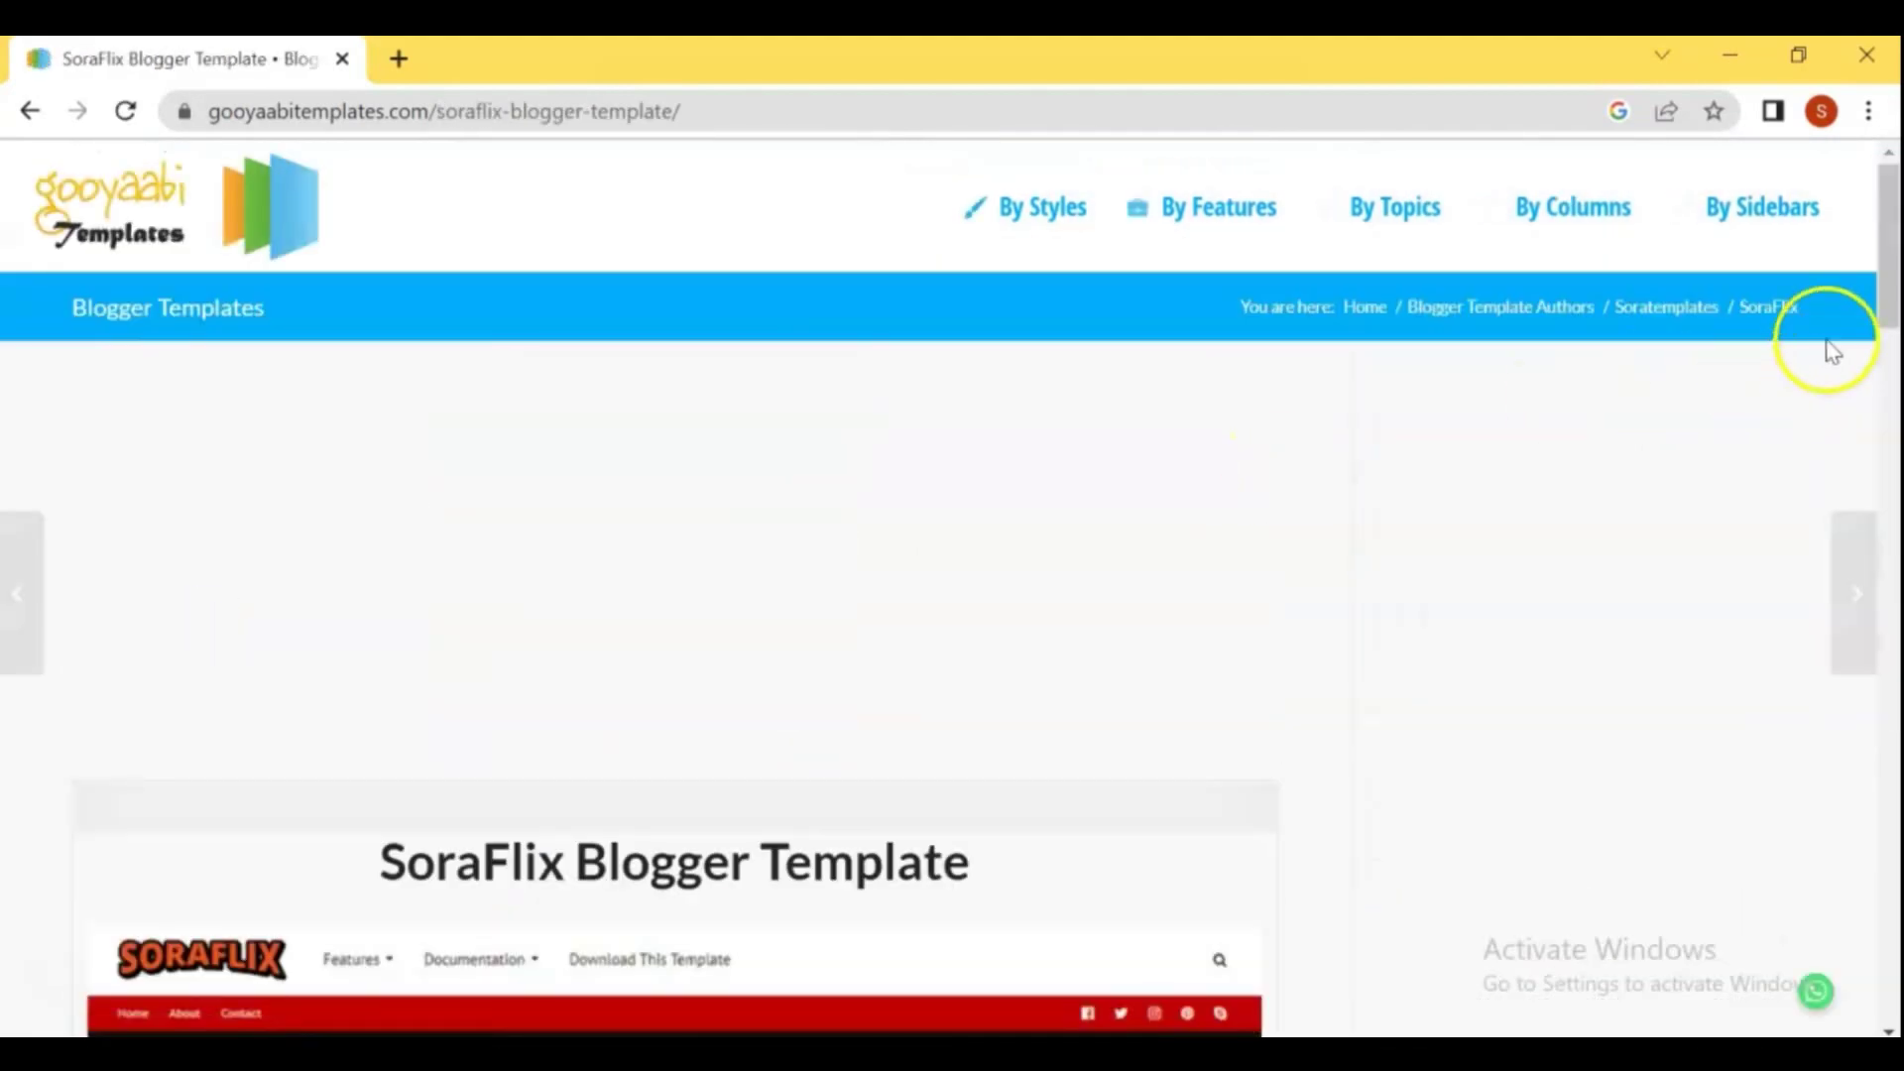
Preview the SoraFlix live demo, then download SoraFlix-Free-Version-1.0.zip from the template page.
drag(1894, 253, 1892, 442)
click(250, 719)
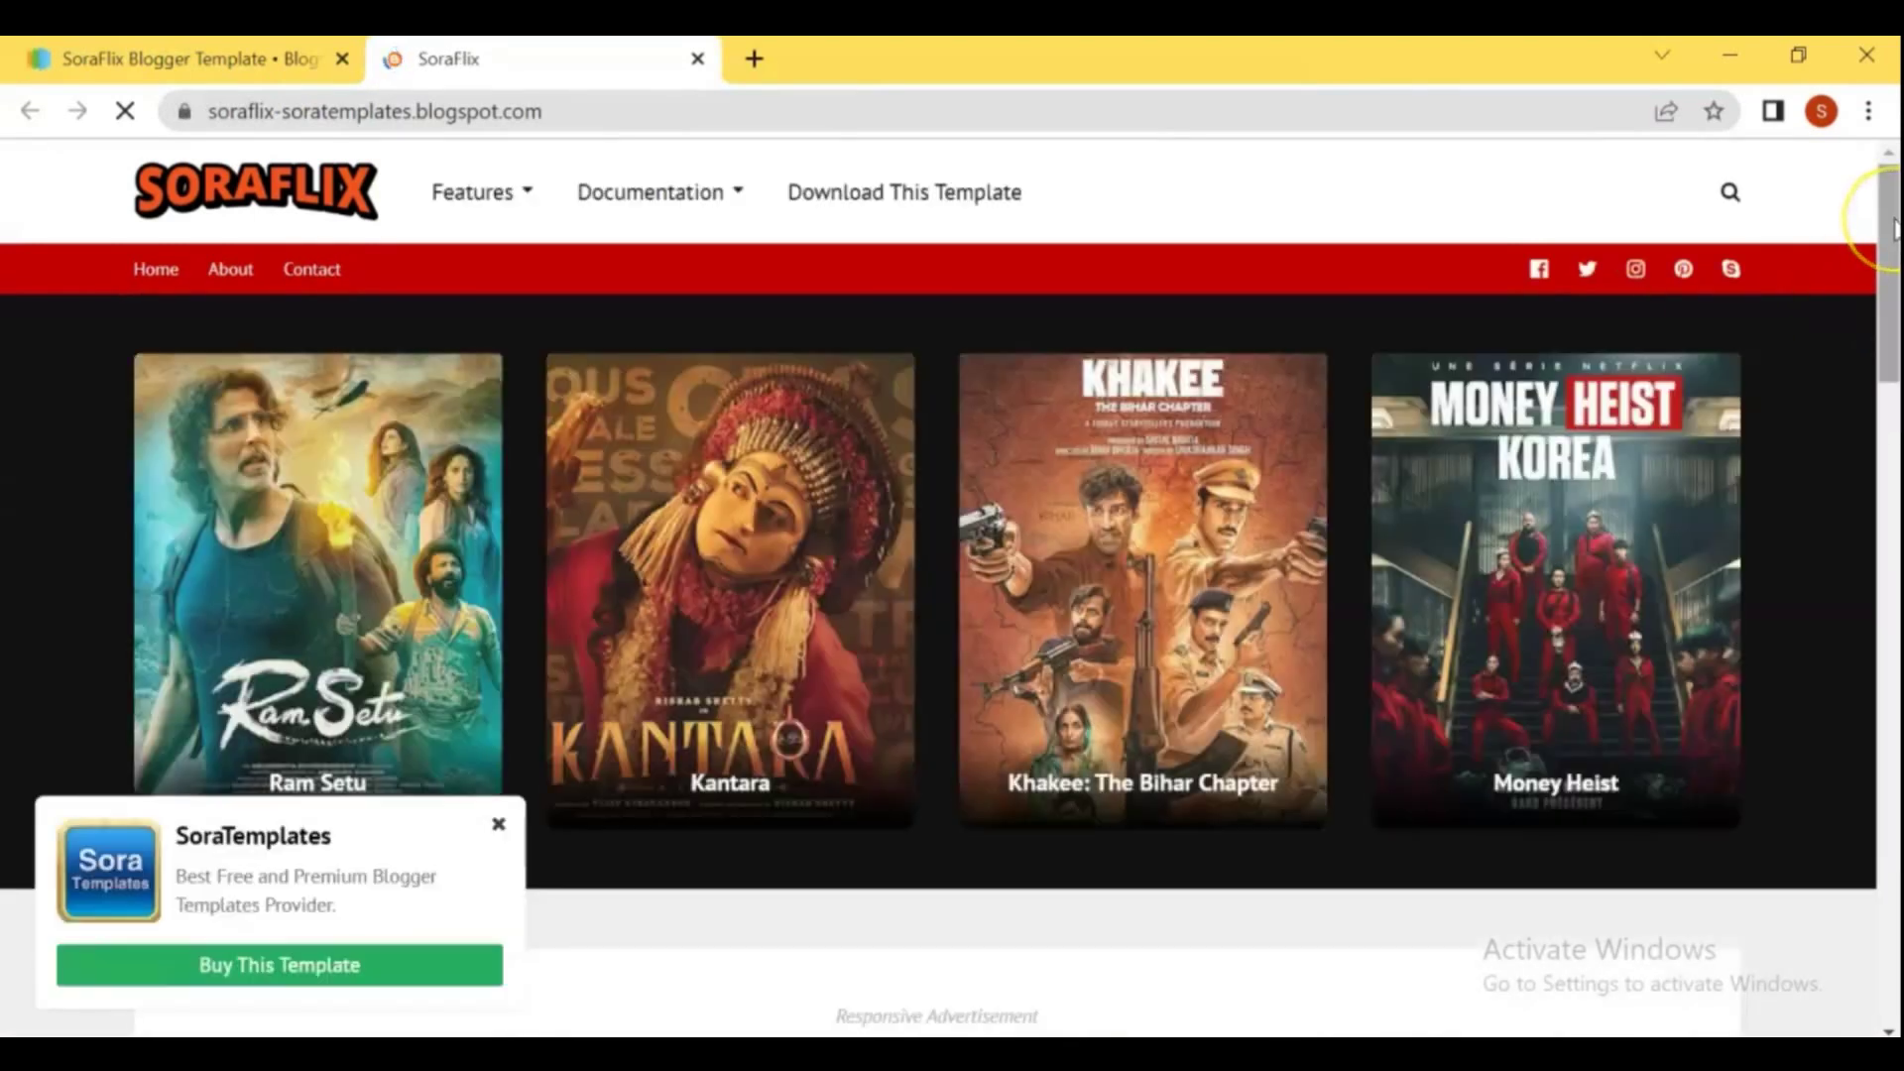
drag(1894, 228, 1892, 848)
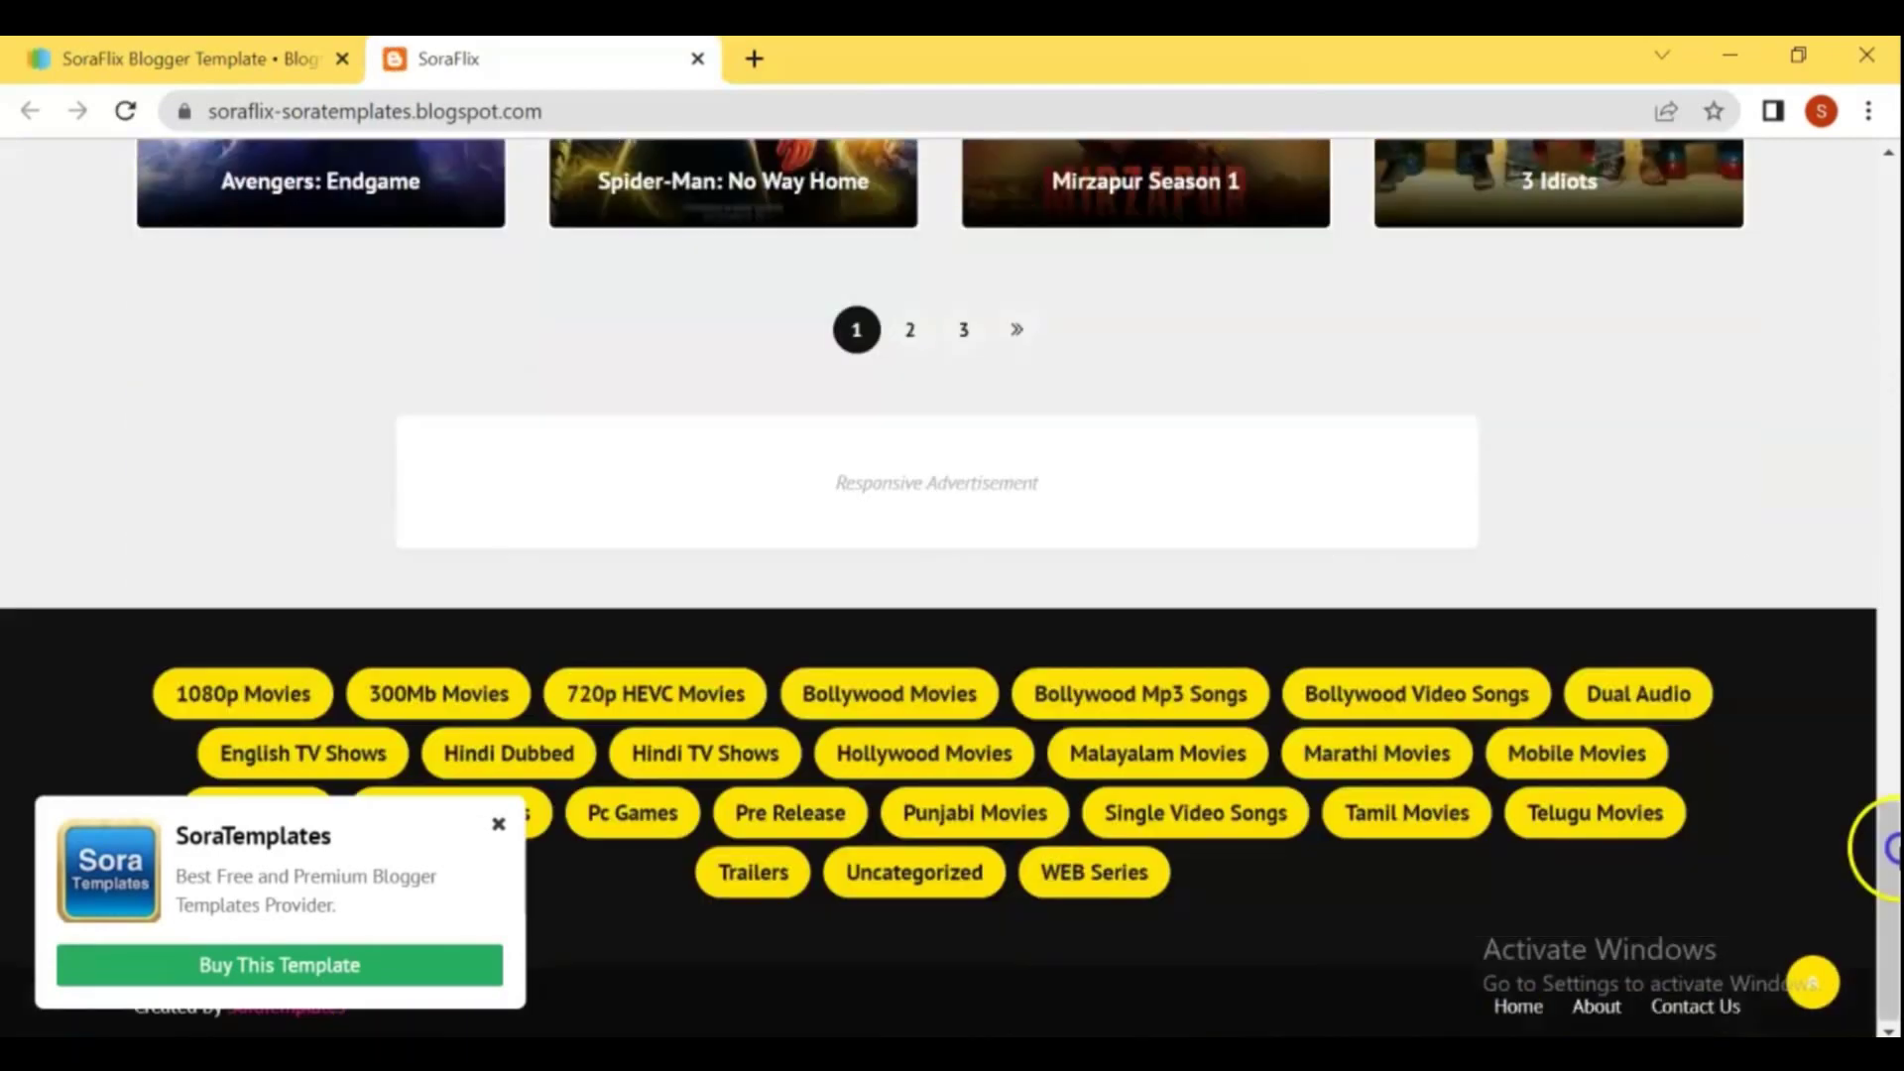
click(1813, 982)
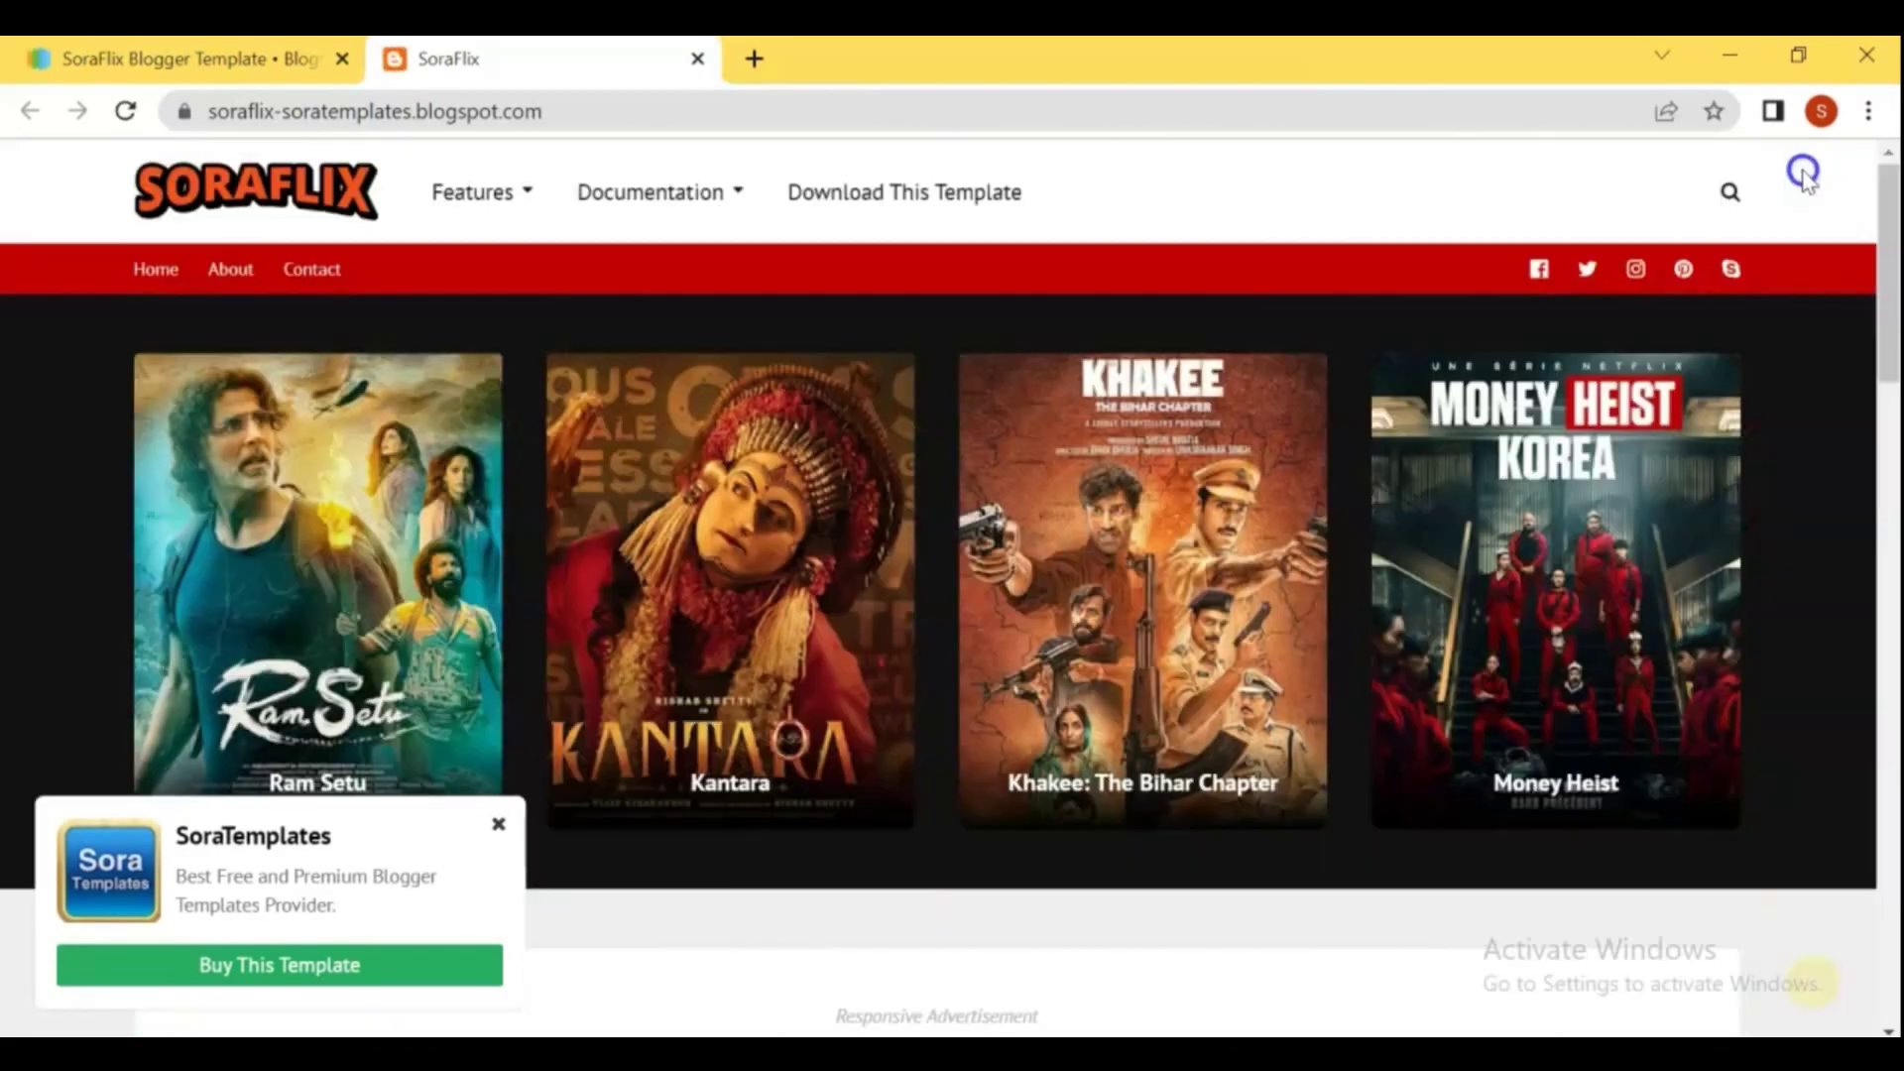
click(179, 59)
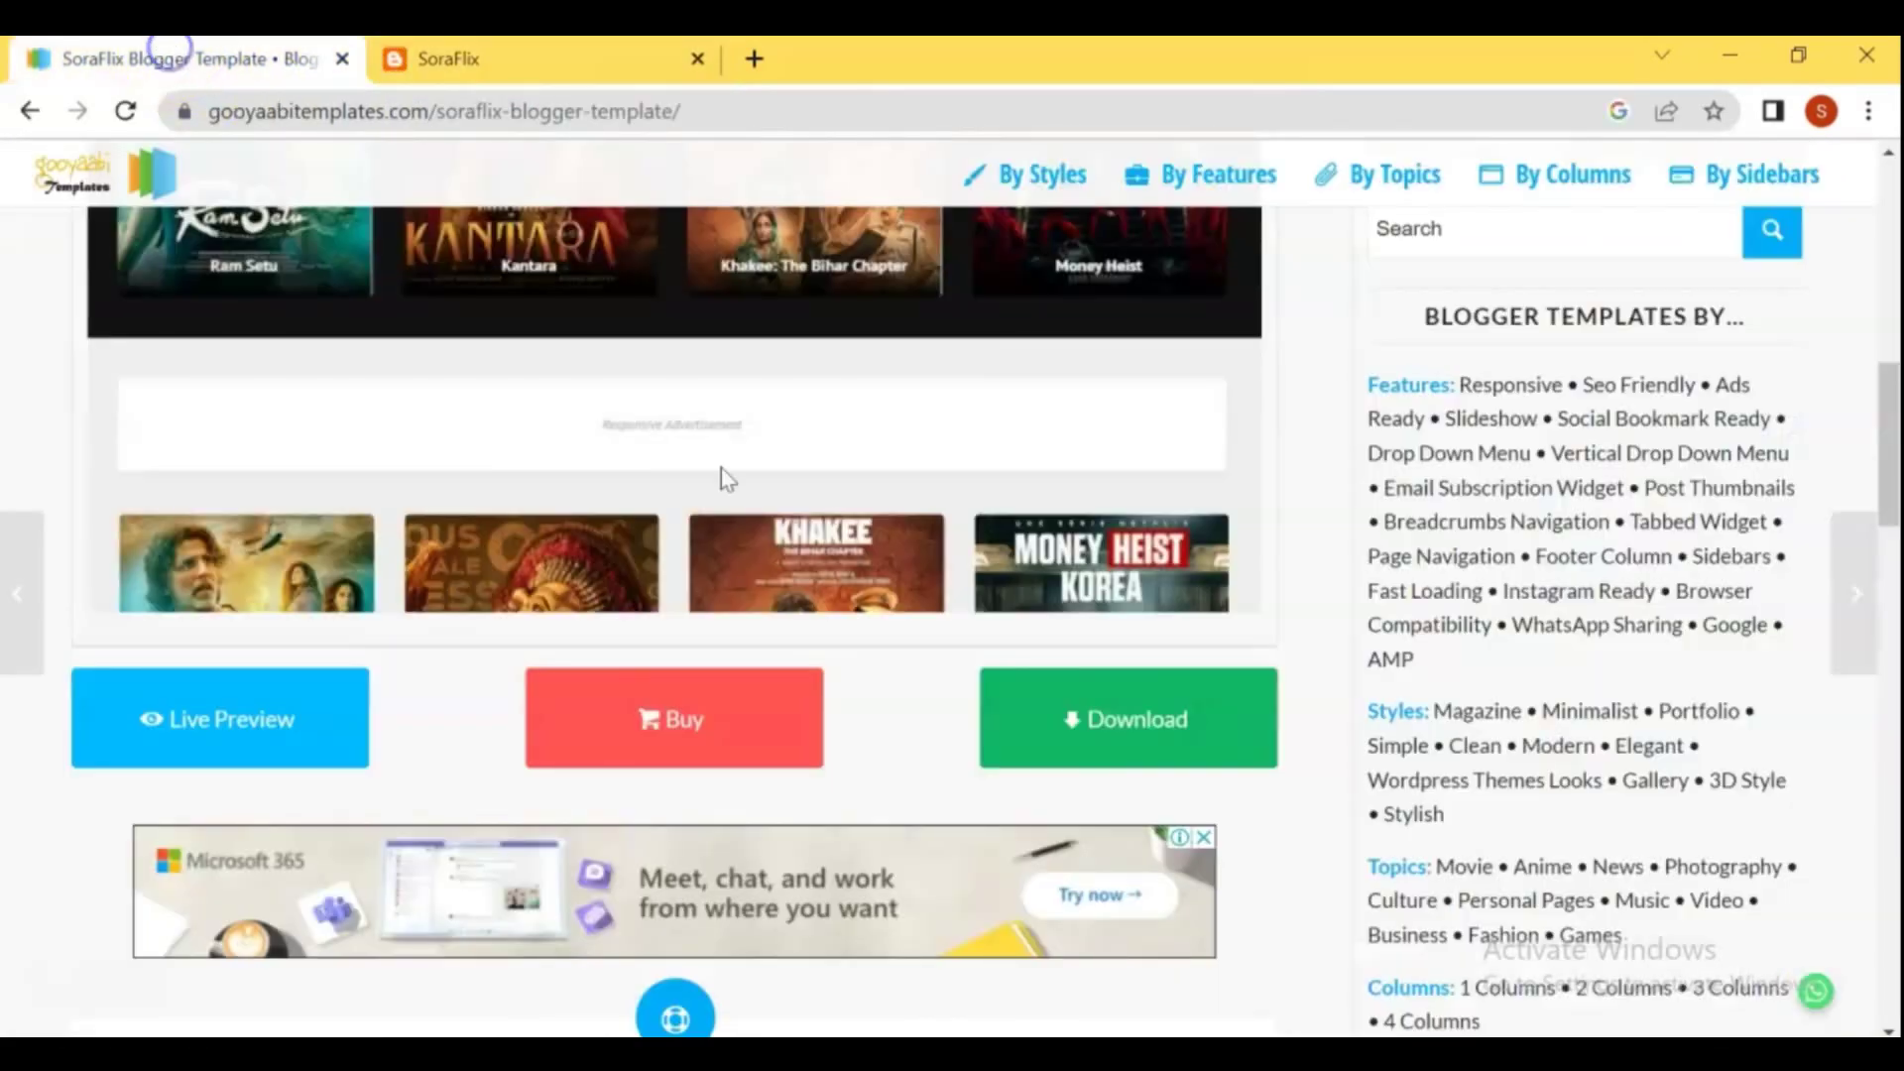
click(1009, 716)
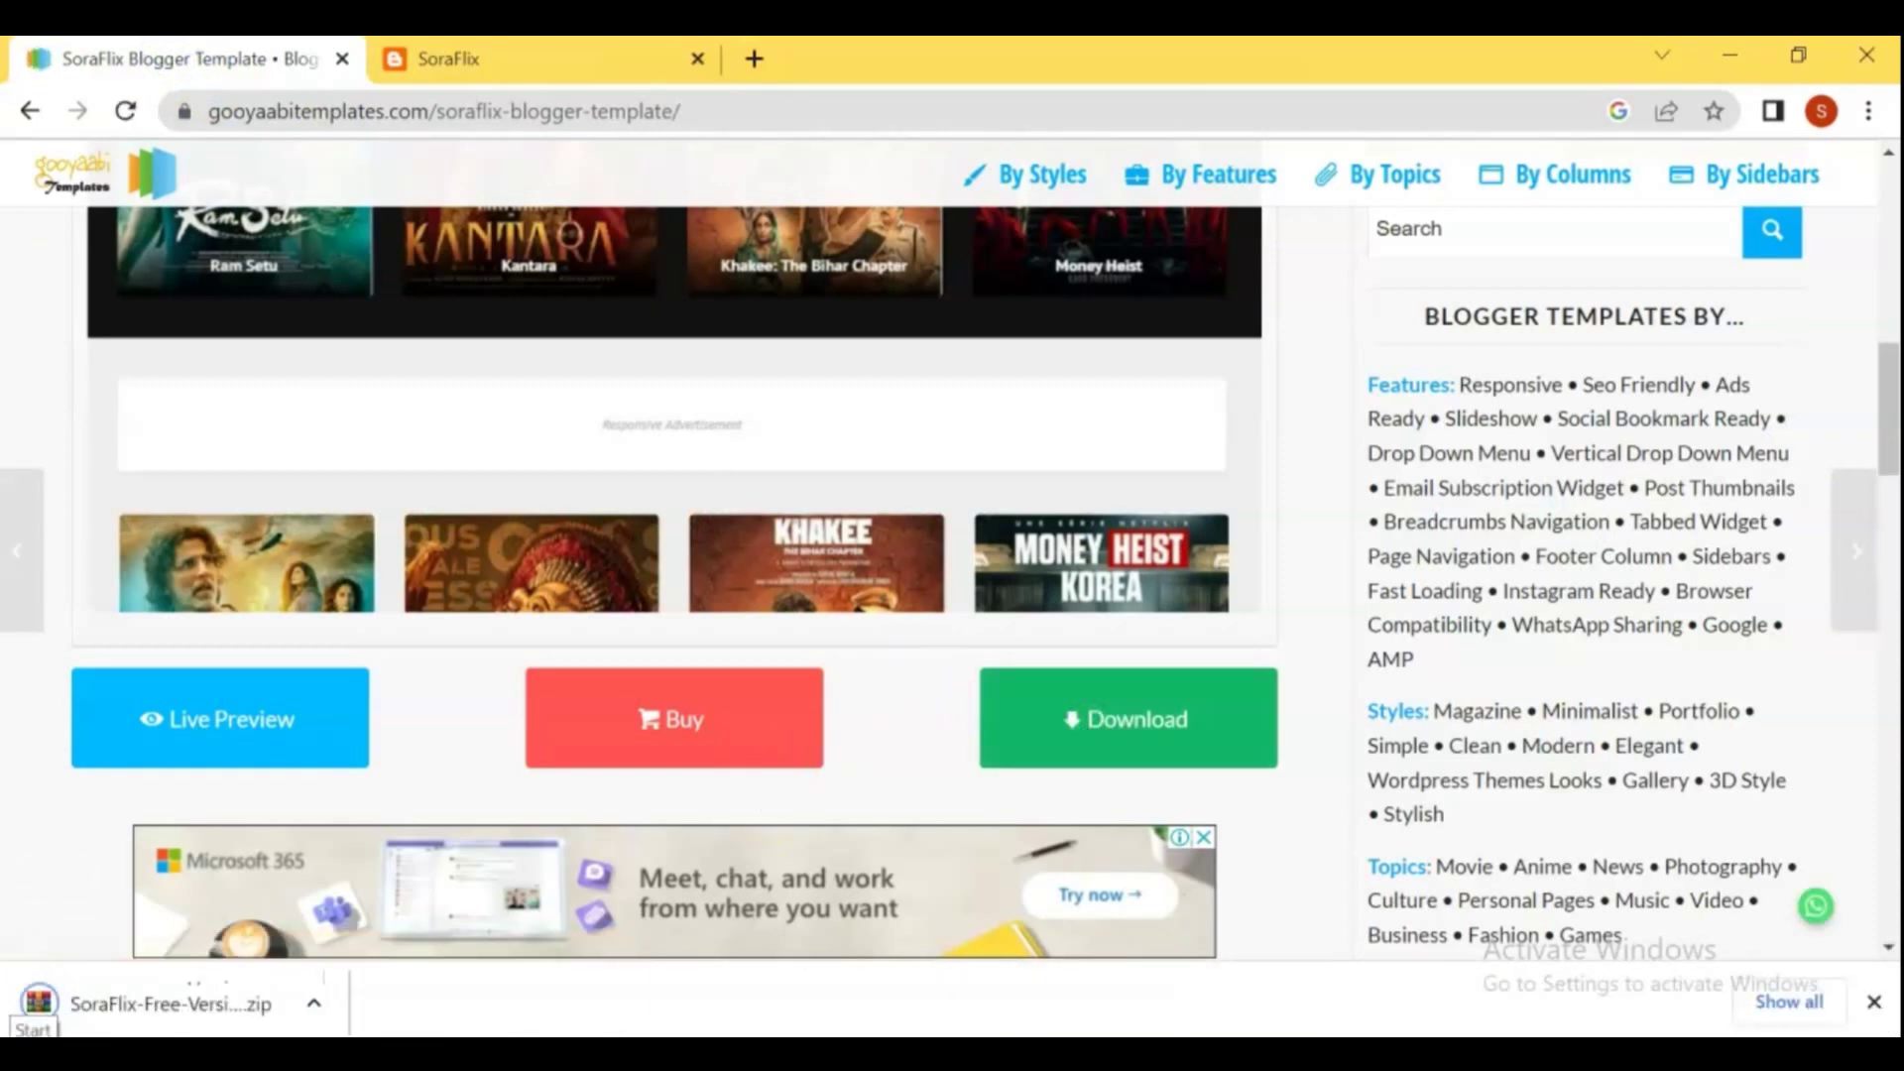
Extract SoraFlix-Free-Version-1.0.zip into the Downloads folder using File Explorer's Extract Here.
right_click(151, 1012)
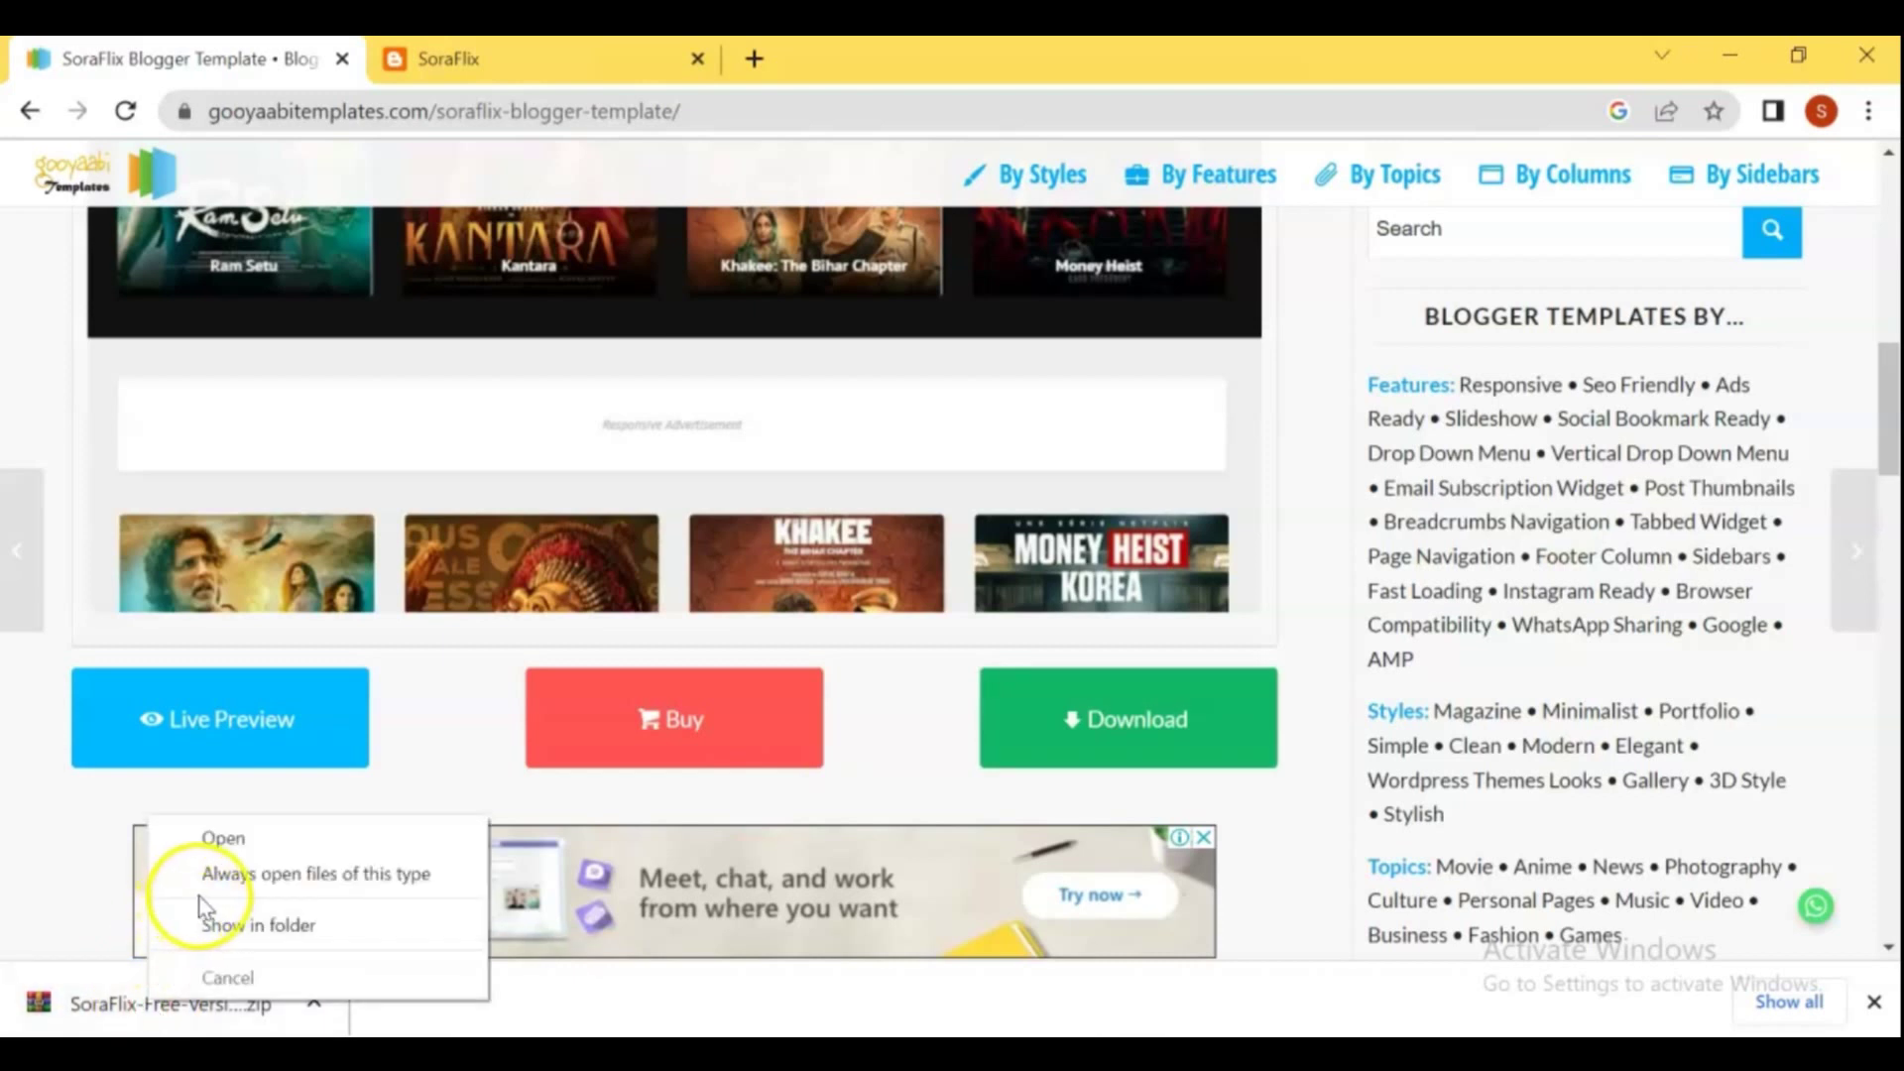
click(248, 933)
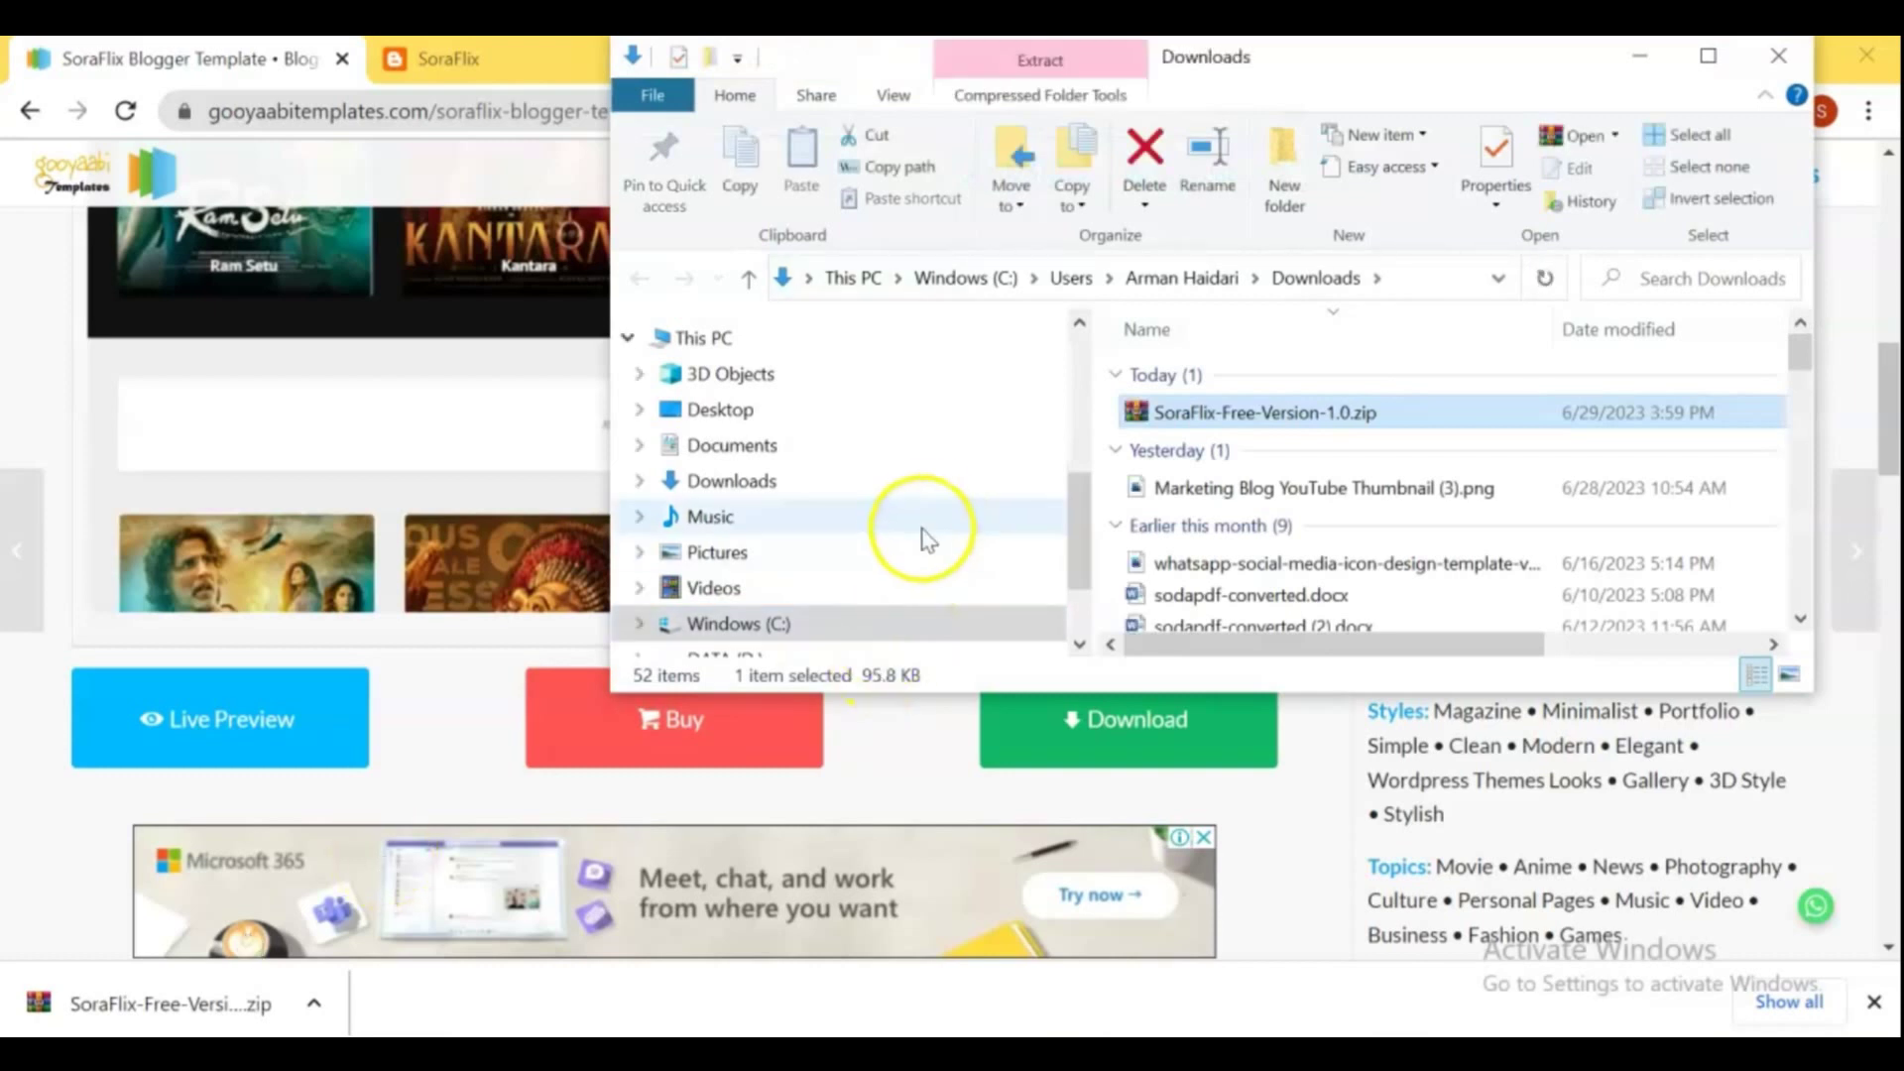
drag(1175, 425, 872, 480)
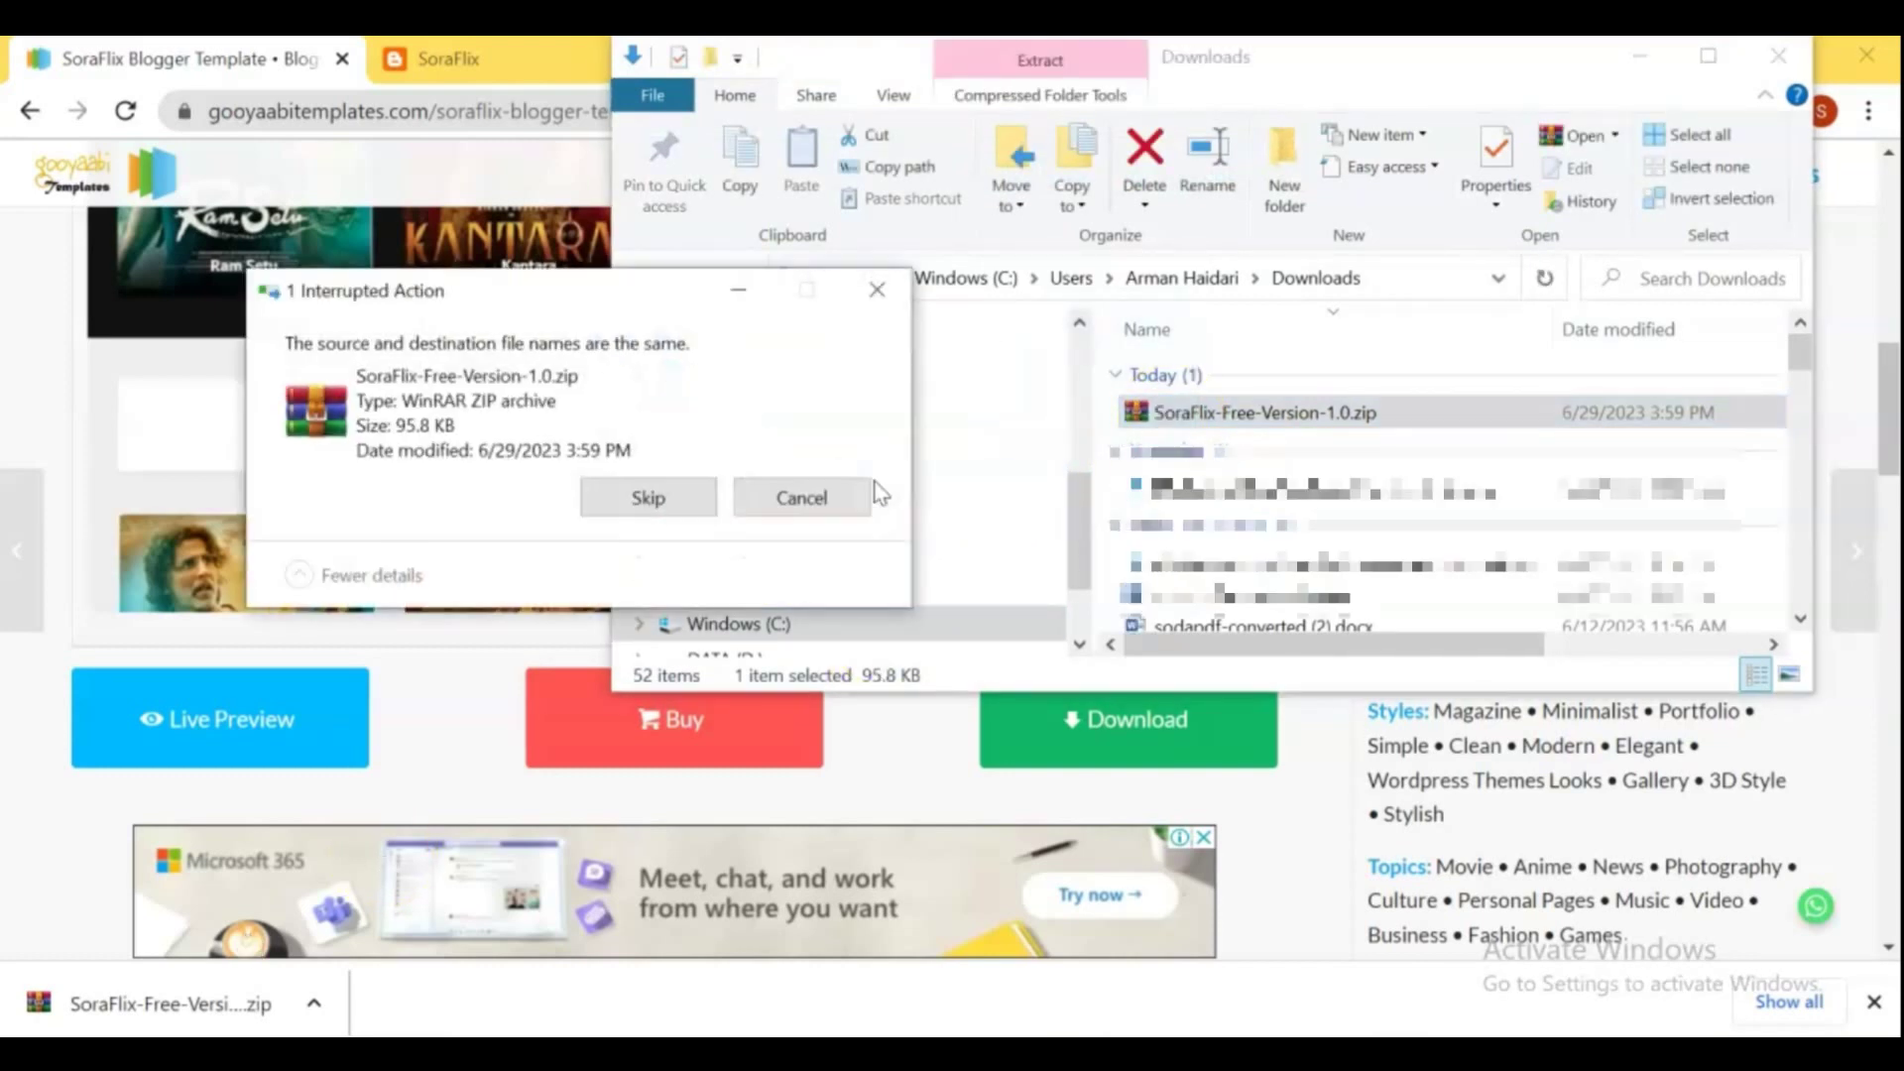
click(662, 496)
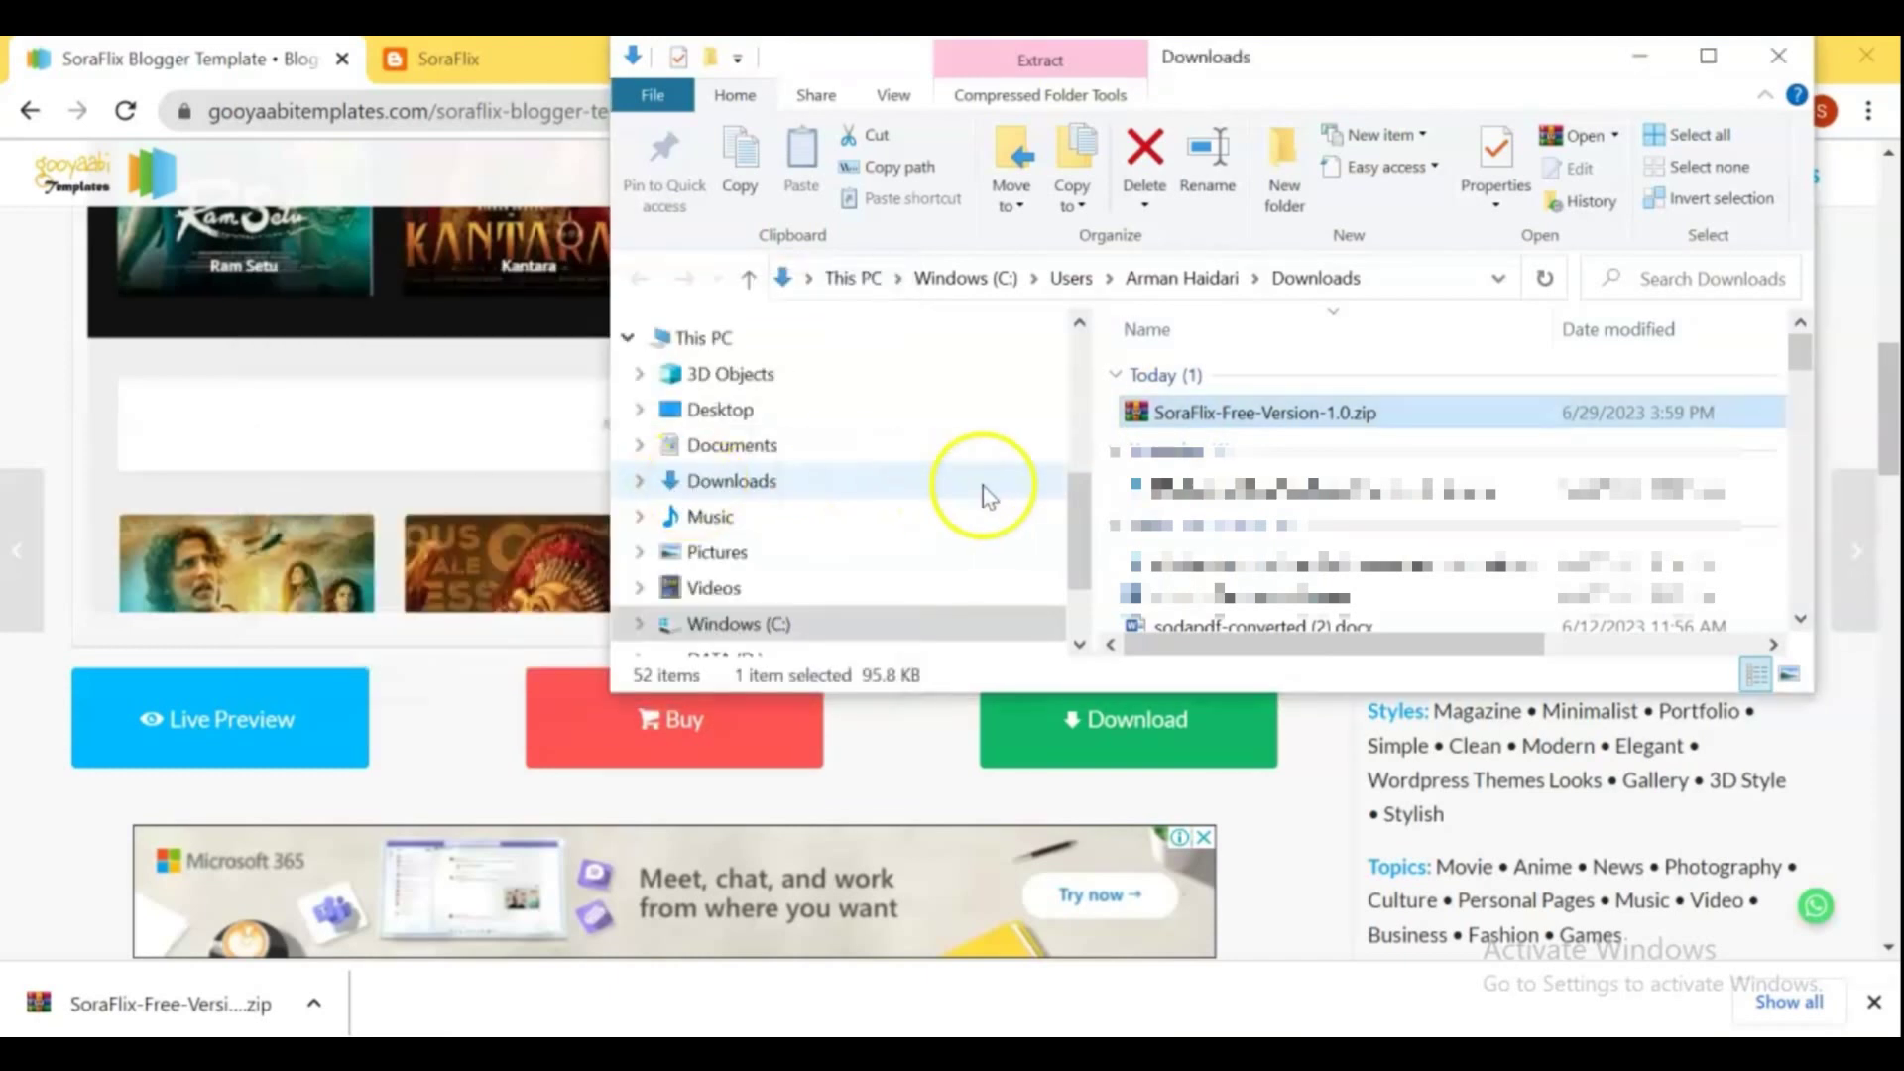
right_click(1206, 417)
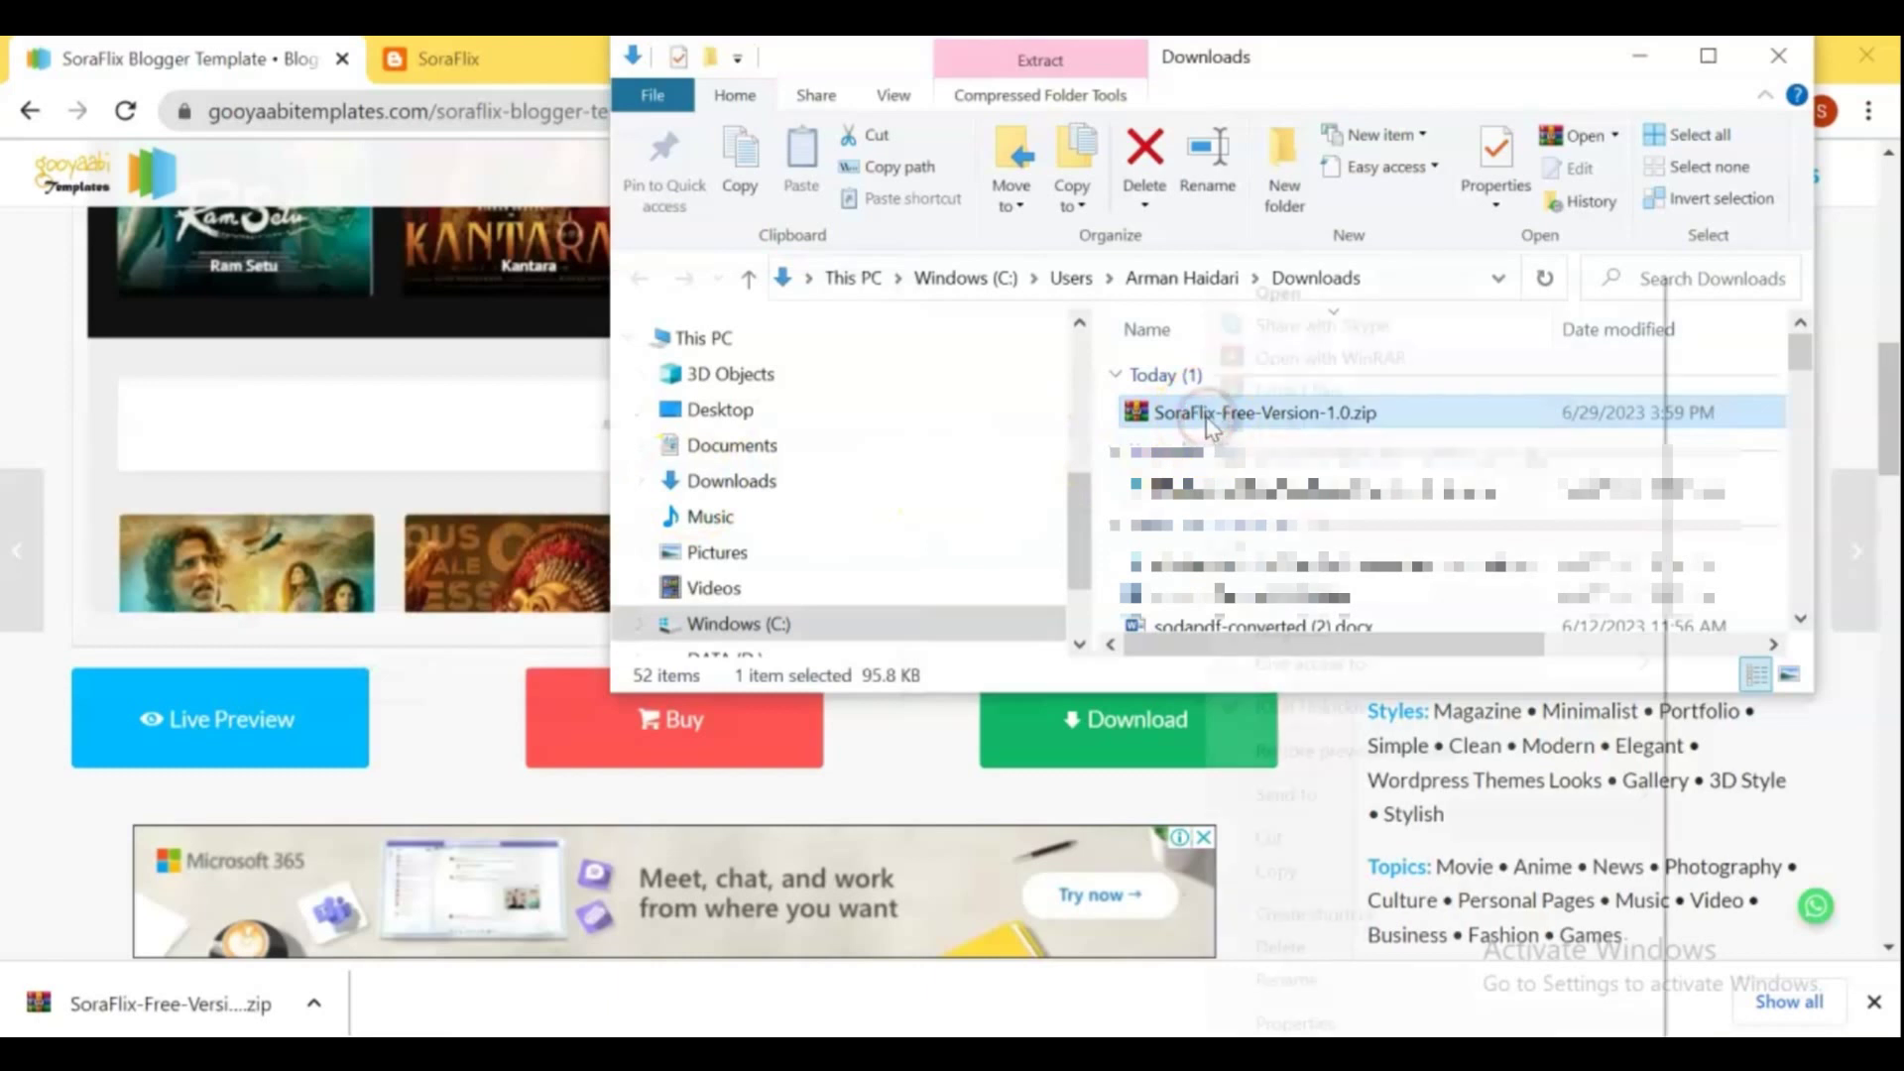
click(1239, 427)
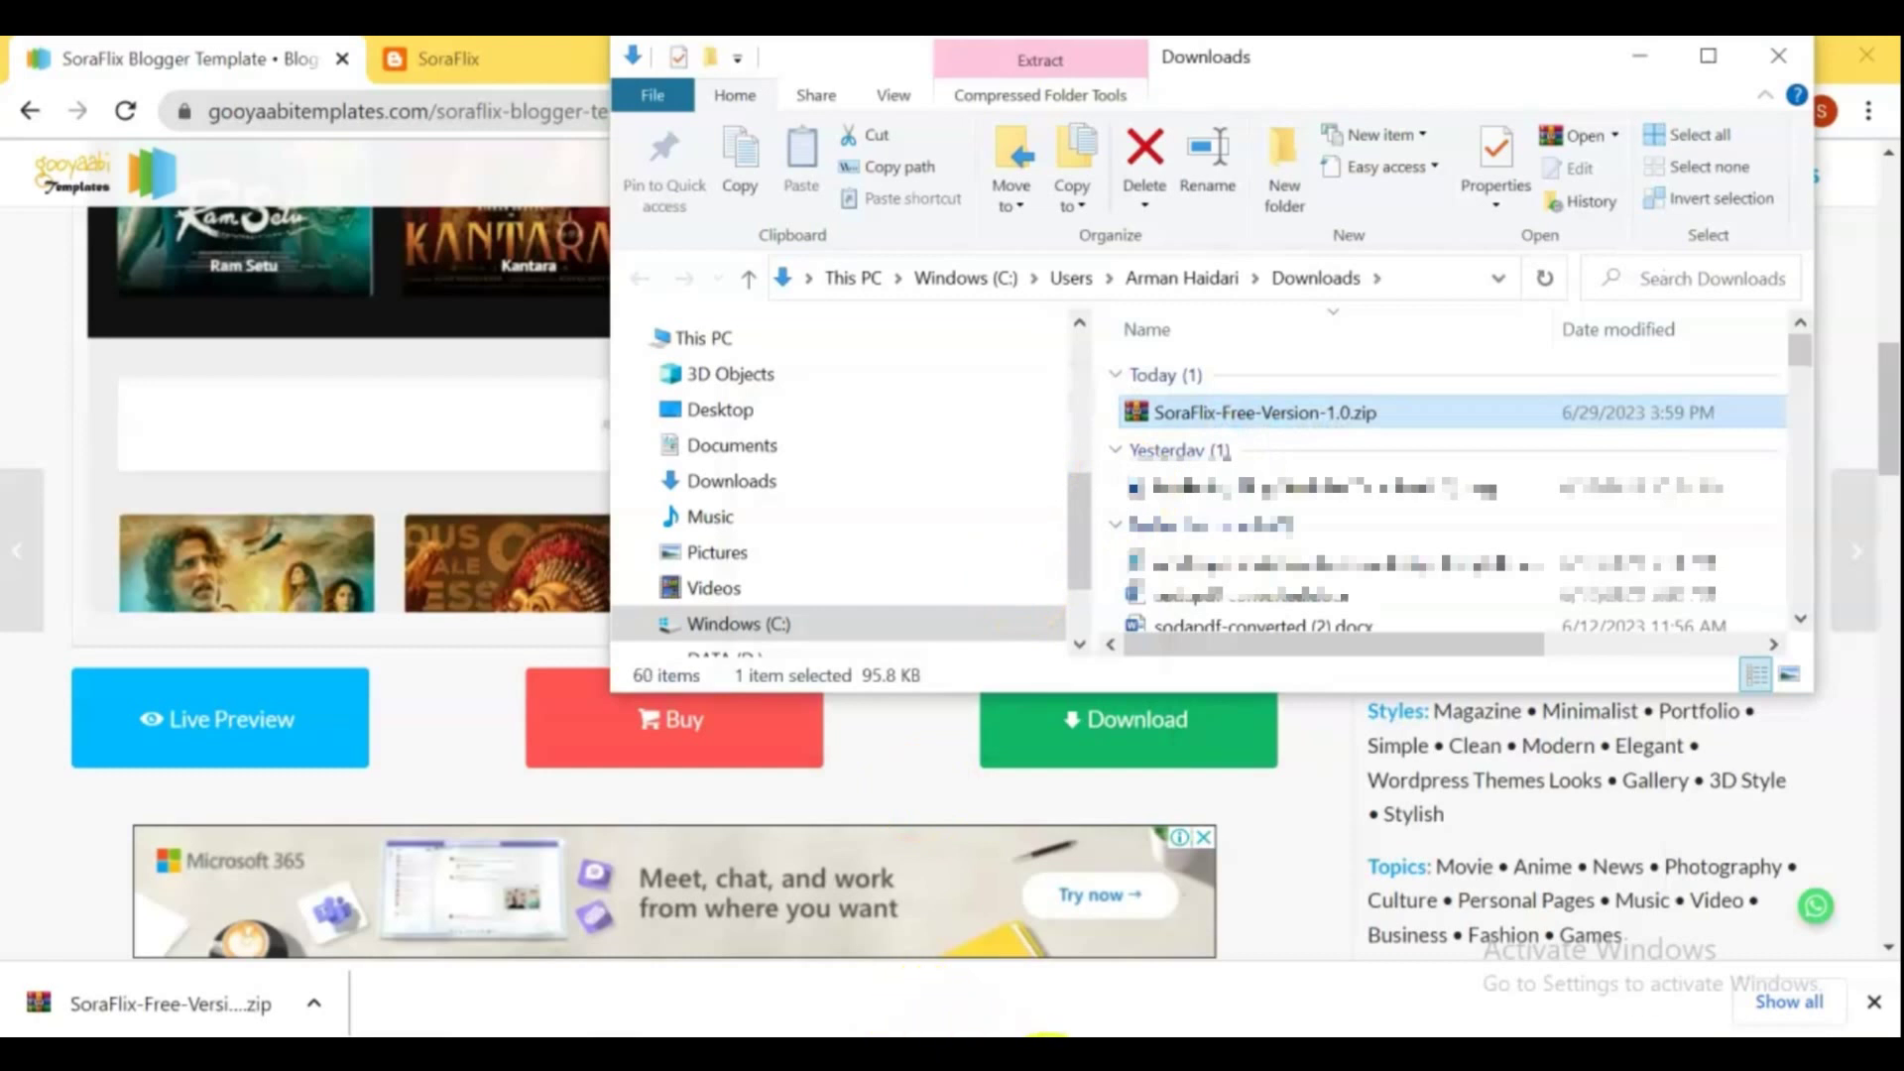
click(1090, 932)
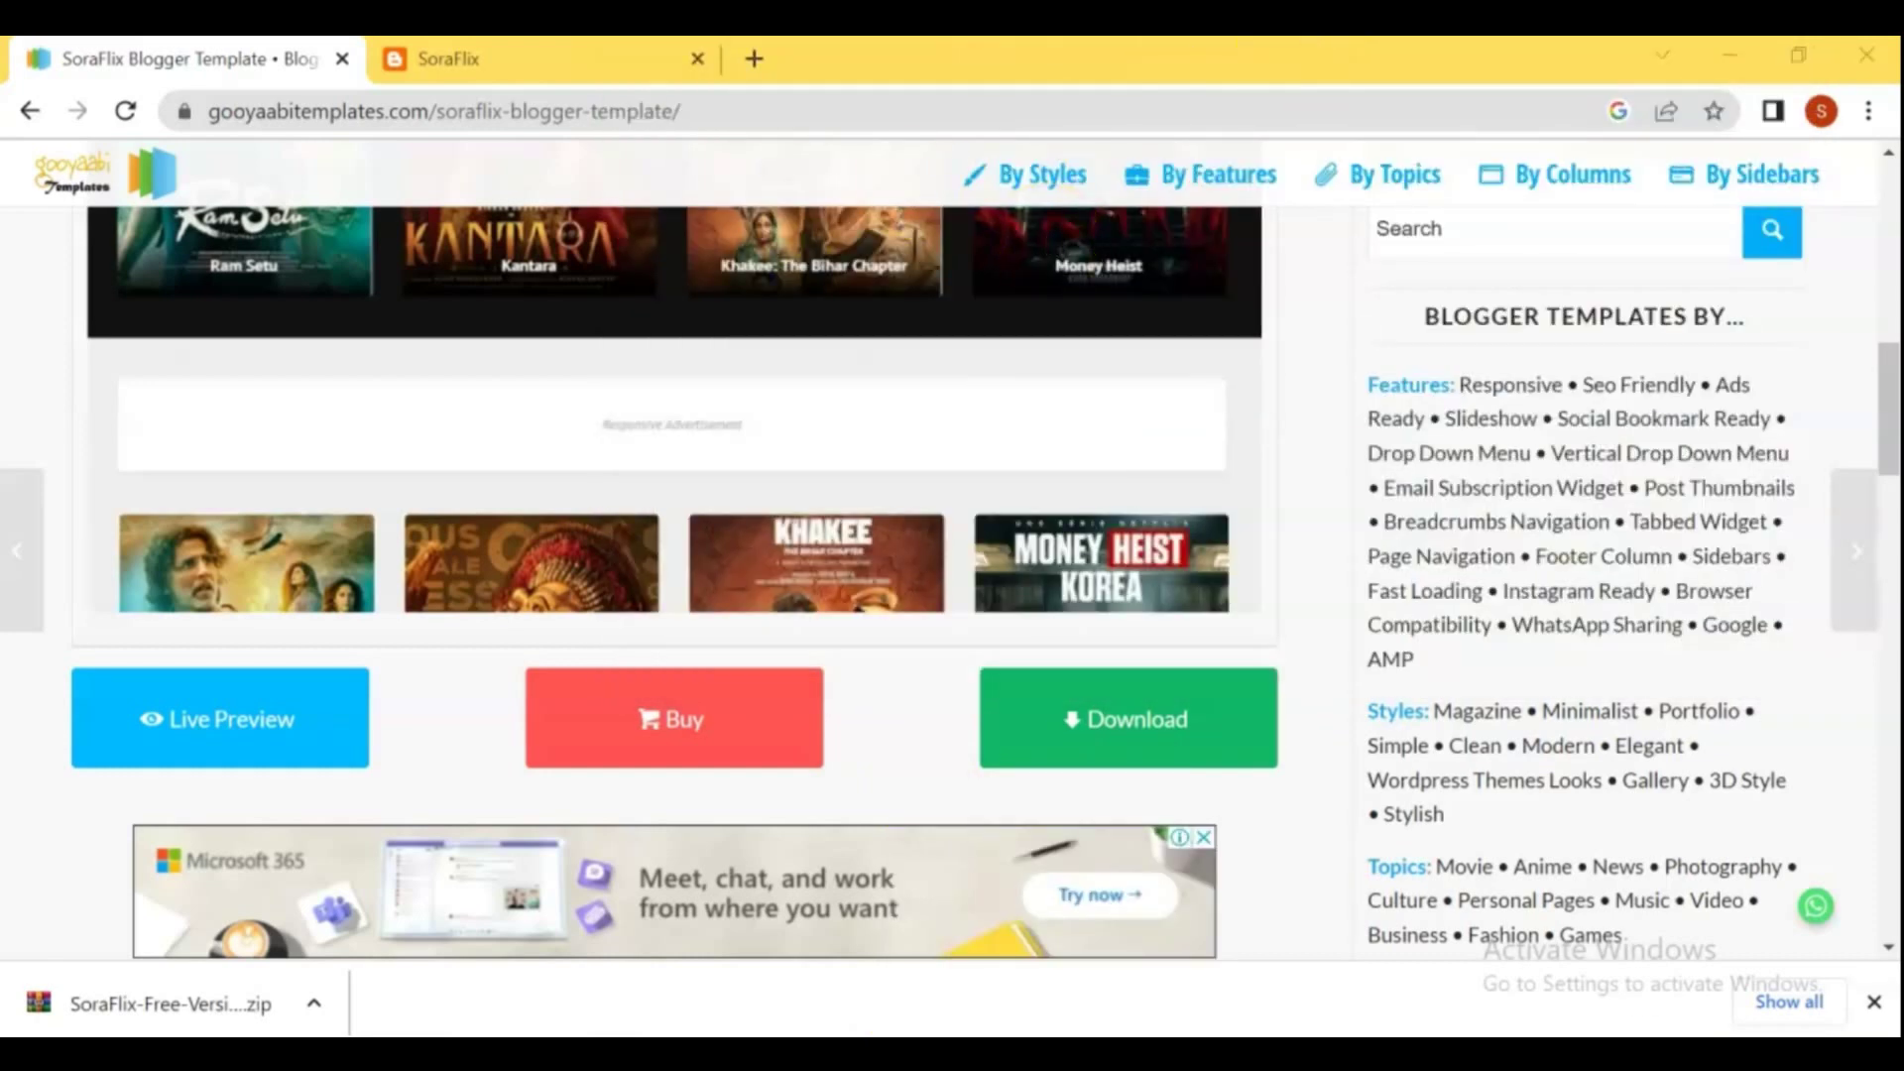
Load blogger.com in a new Chrome tab and begin creating a new blog.
click(760, 59)
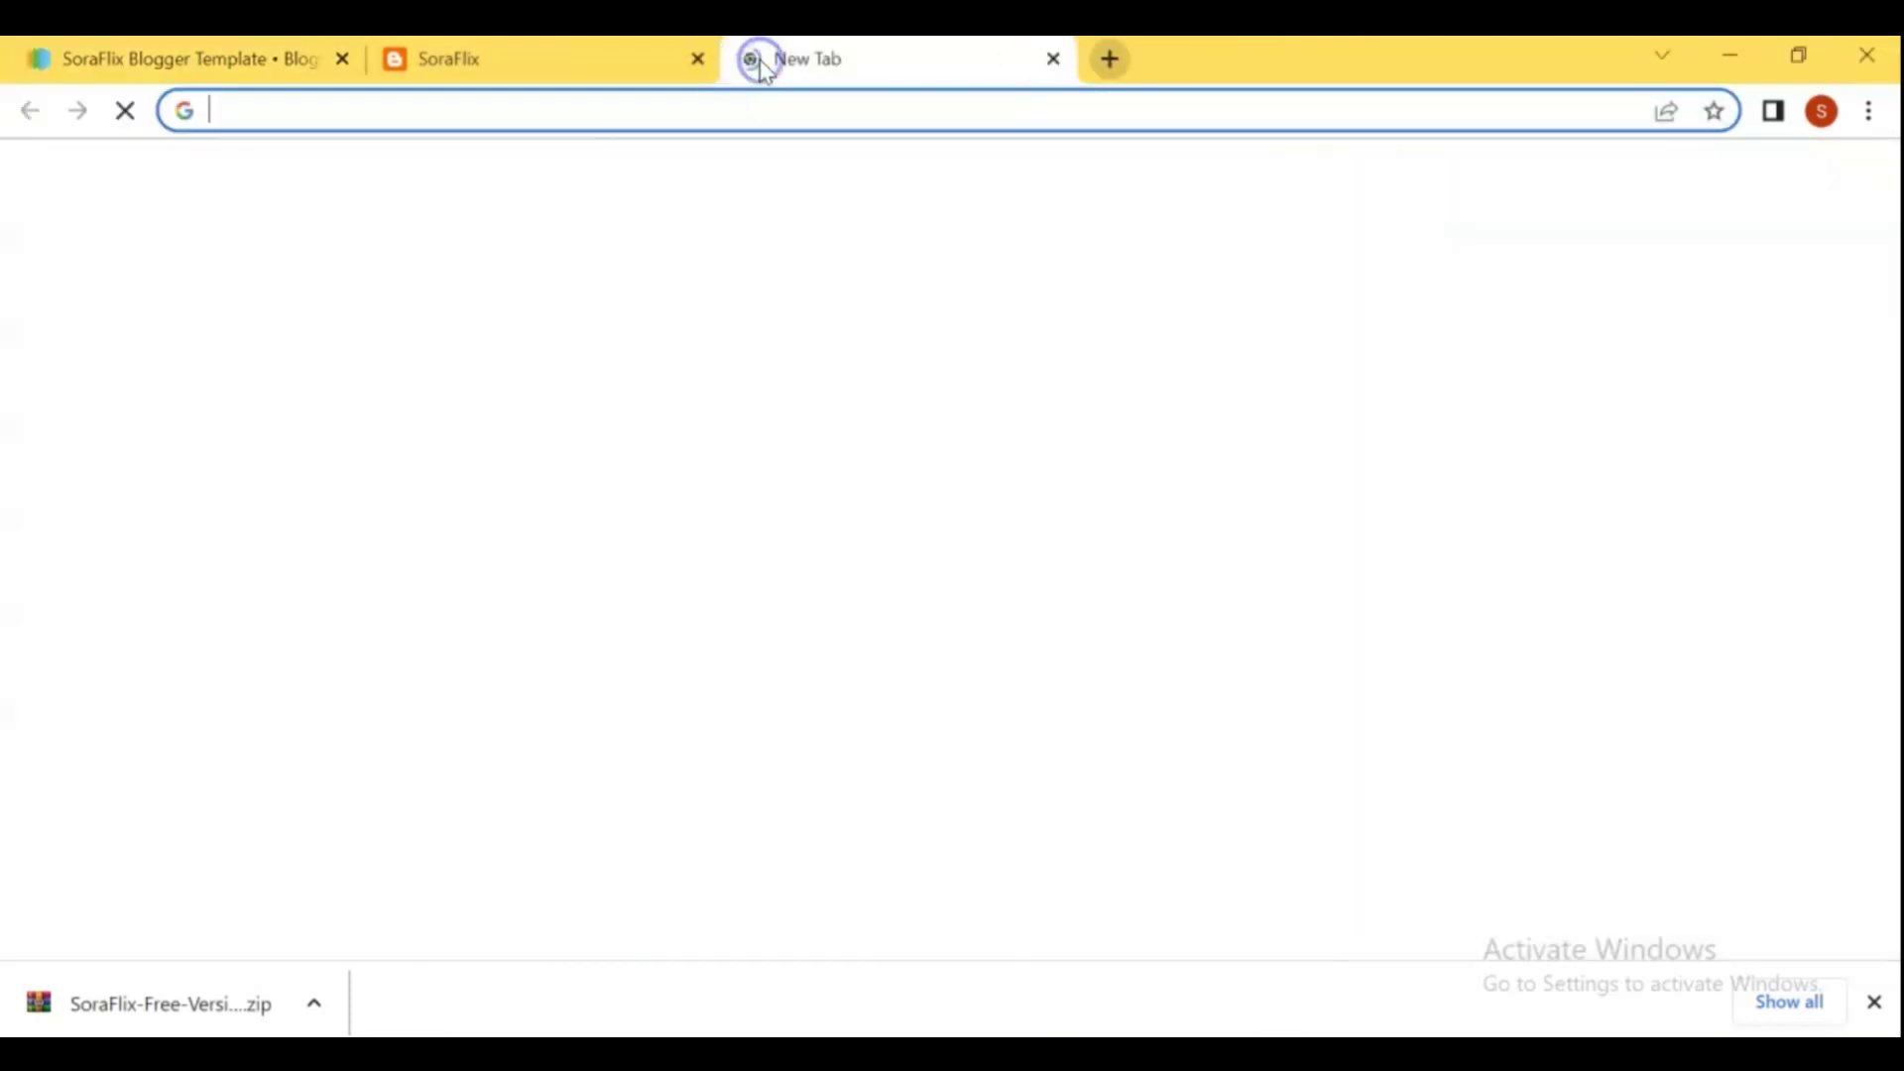
click(763, 110)
text(blog)
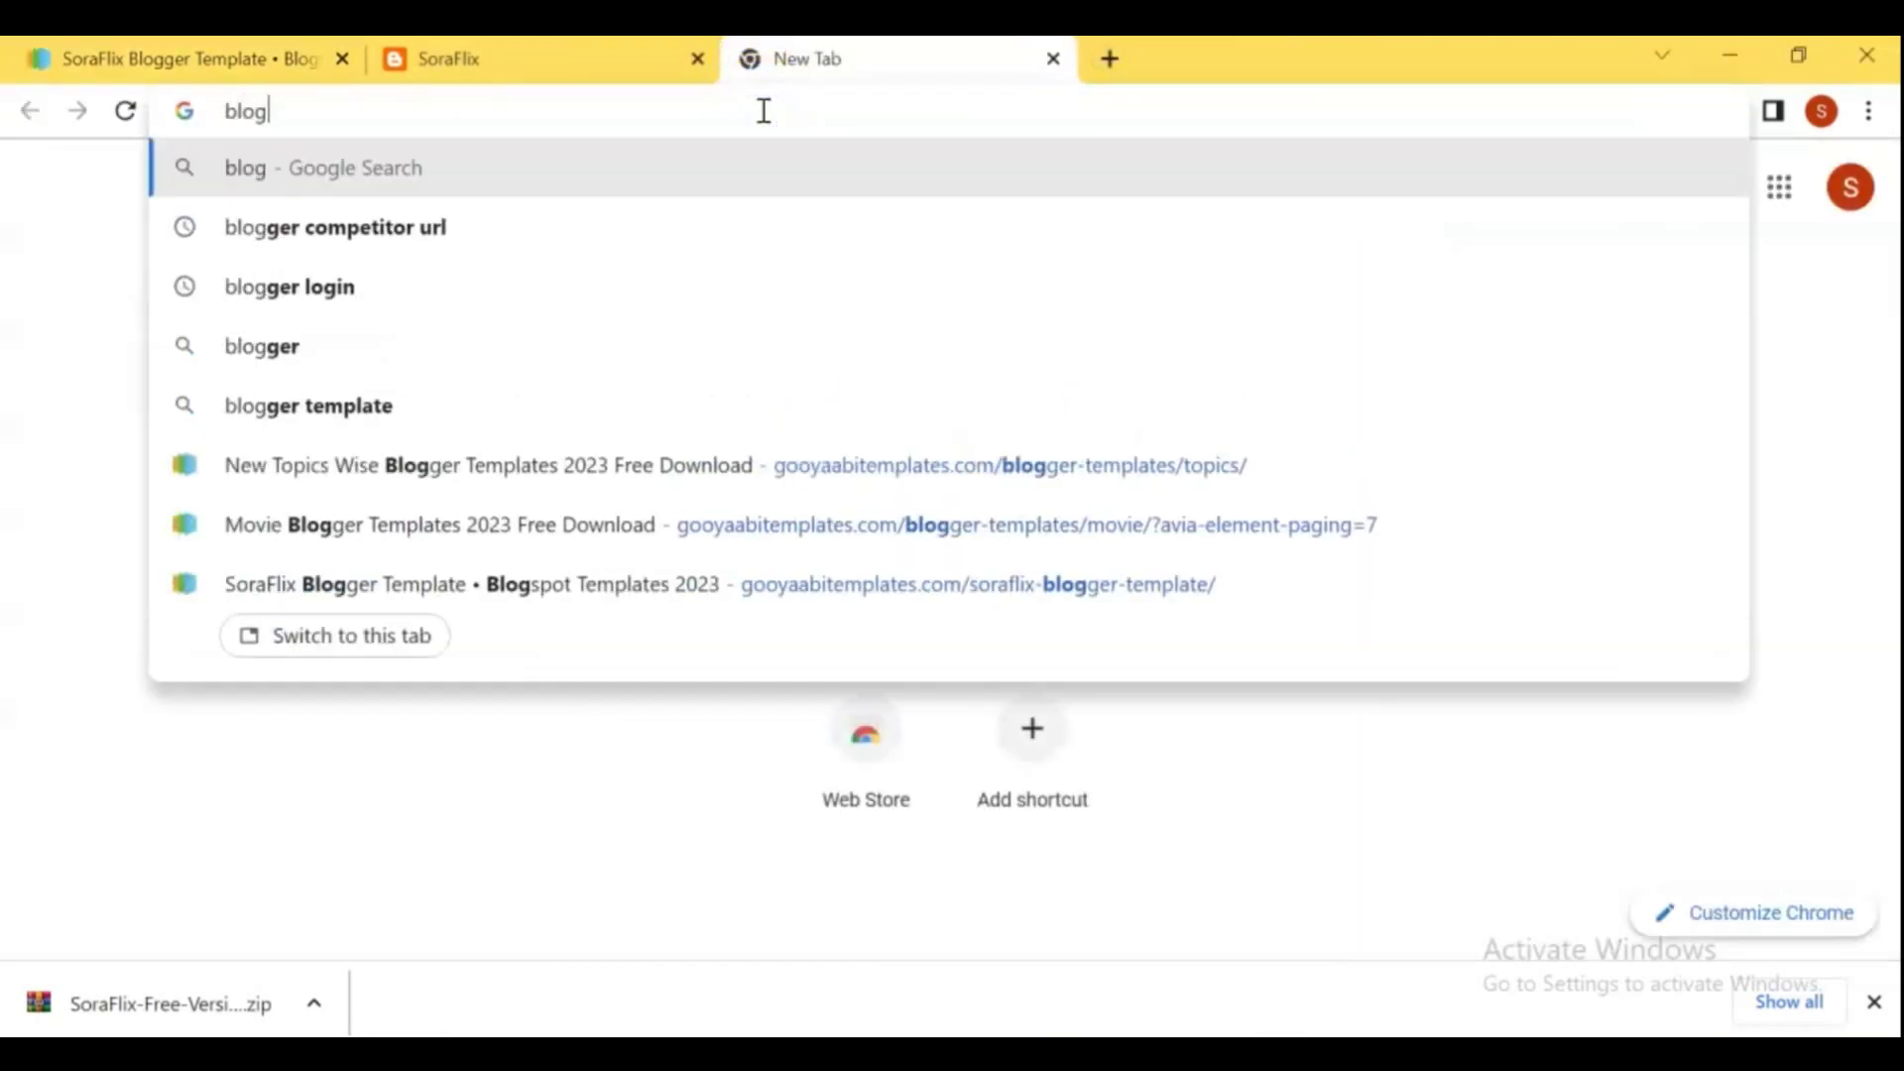
text(ger.com)
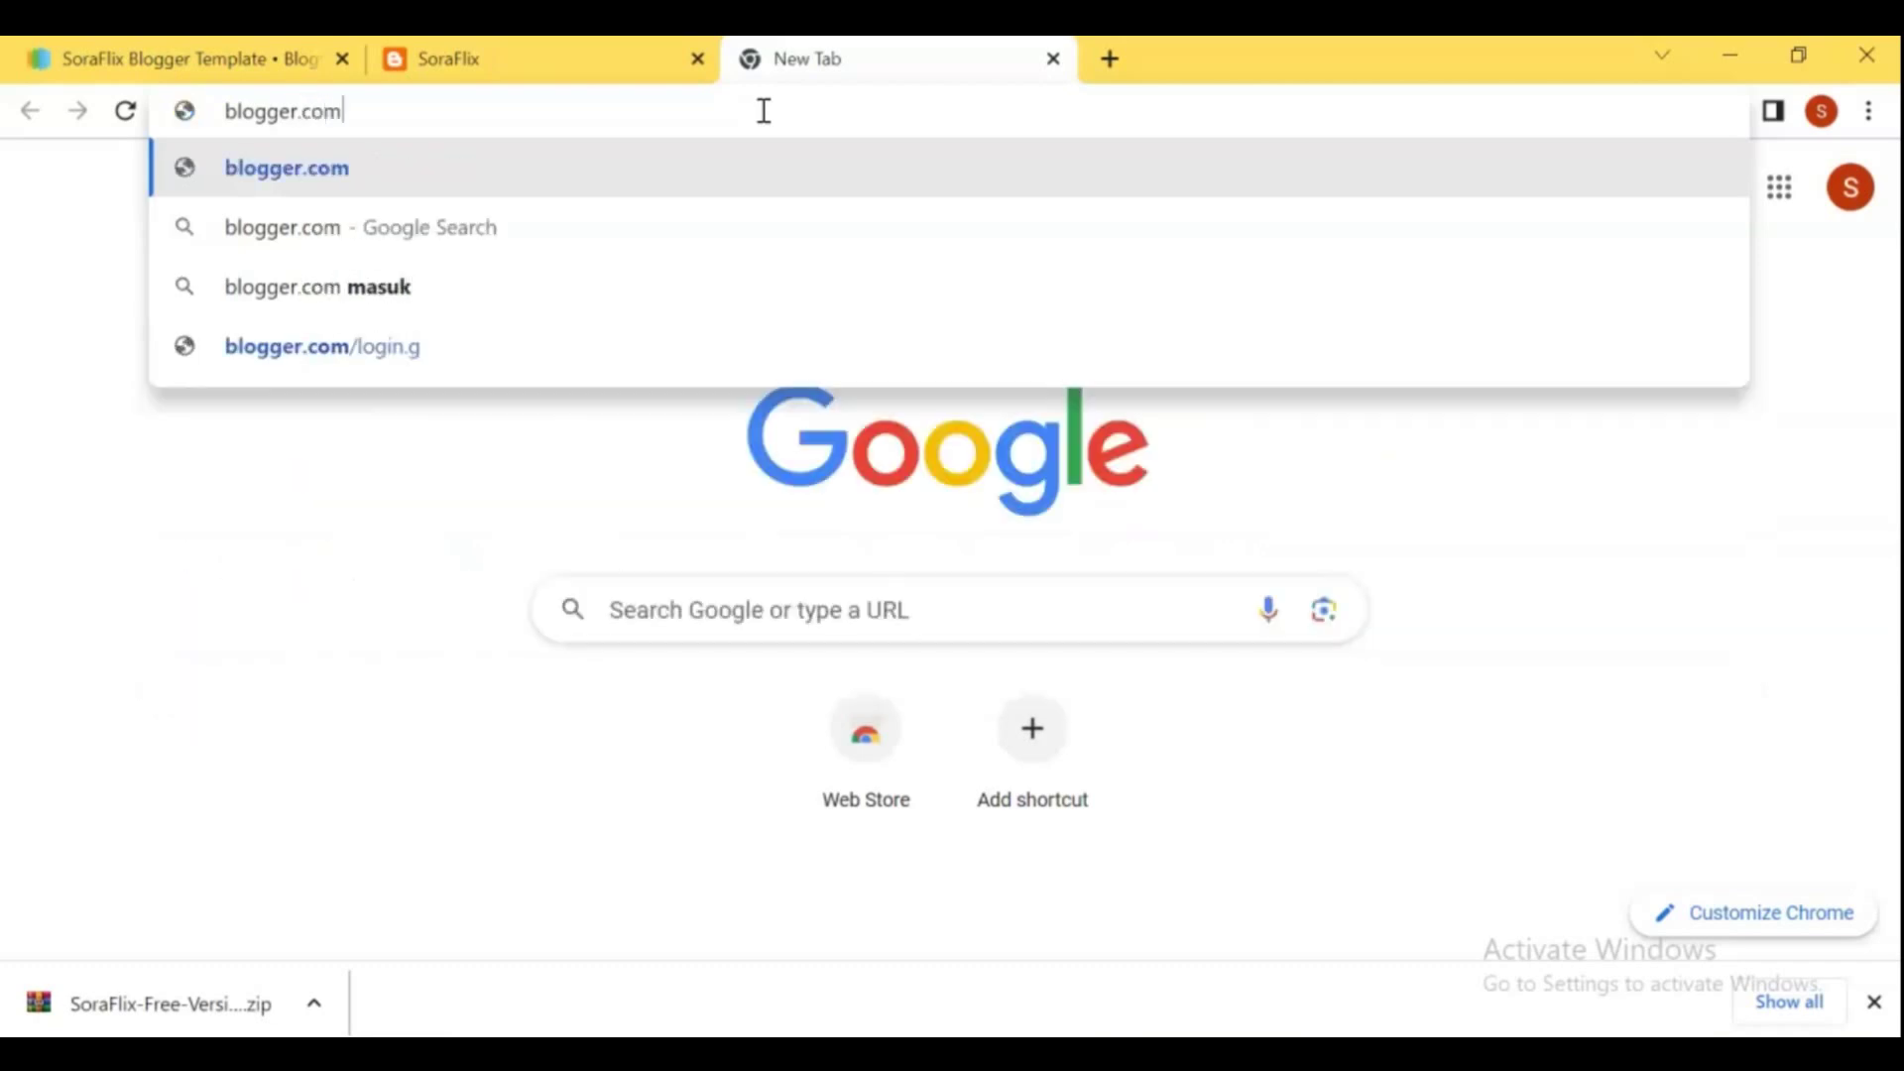
key(Return)
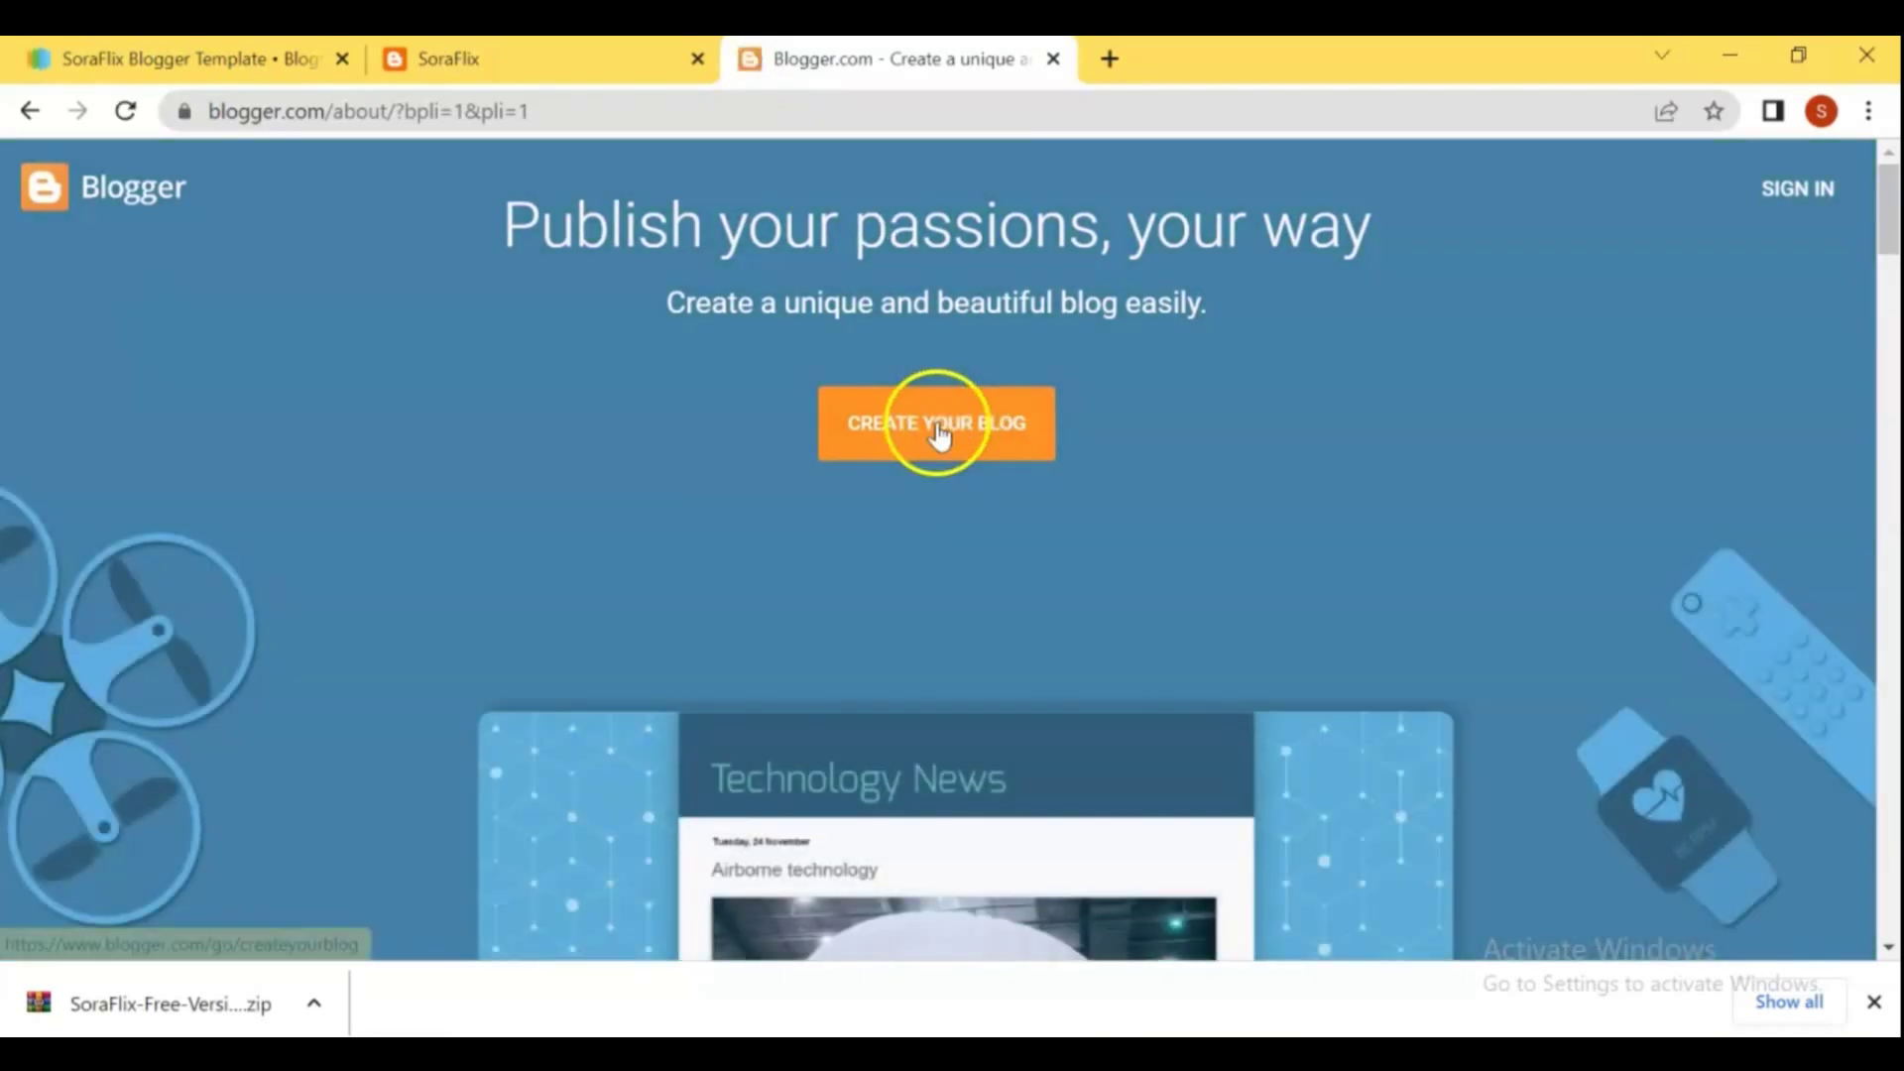
click(938, 433)
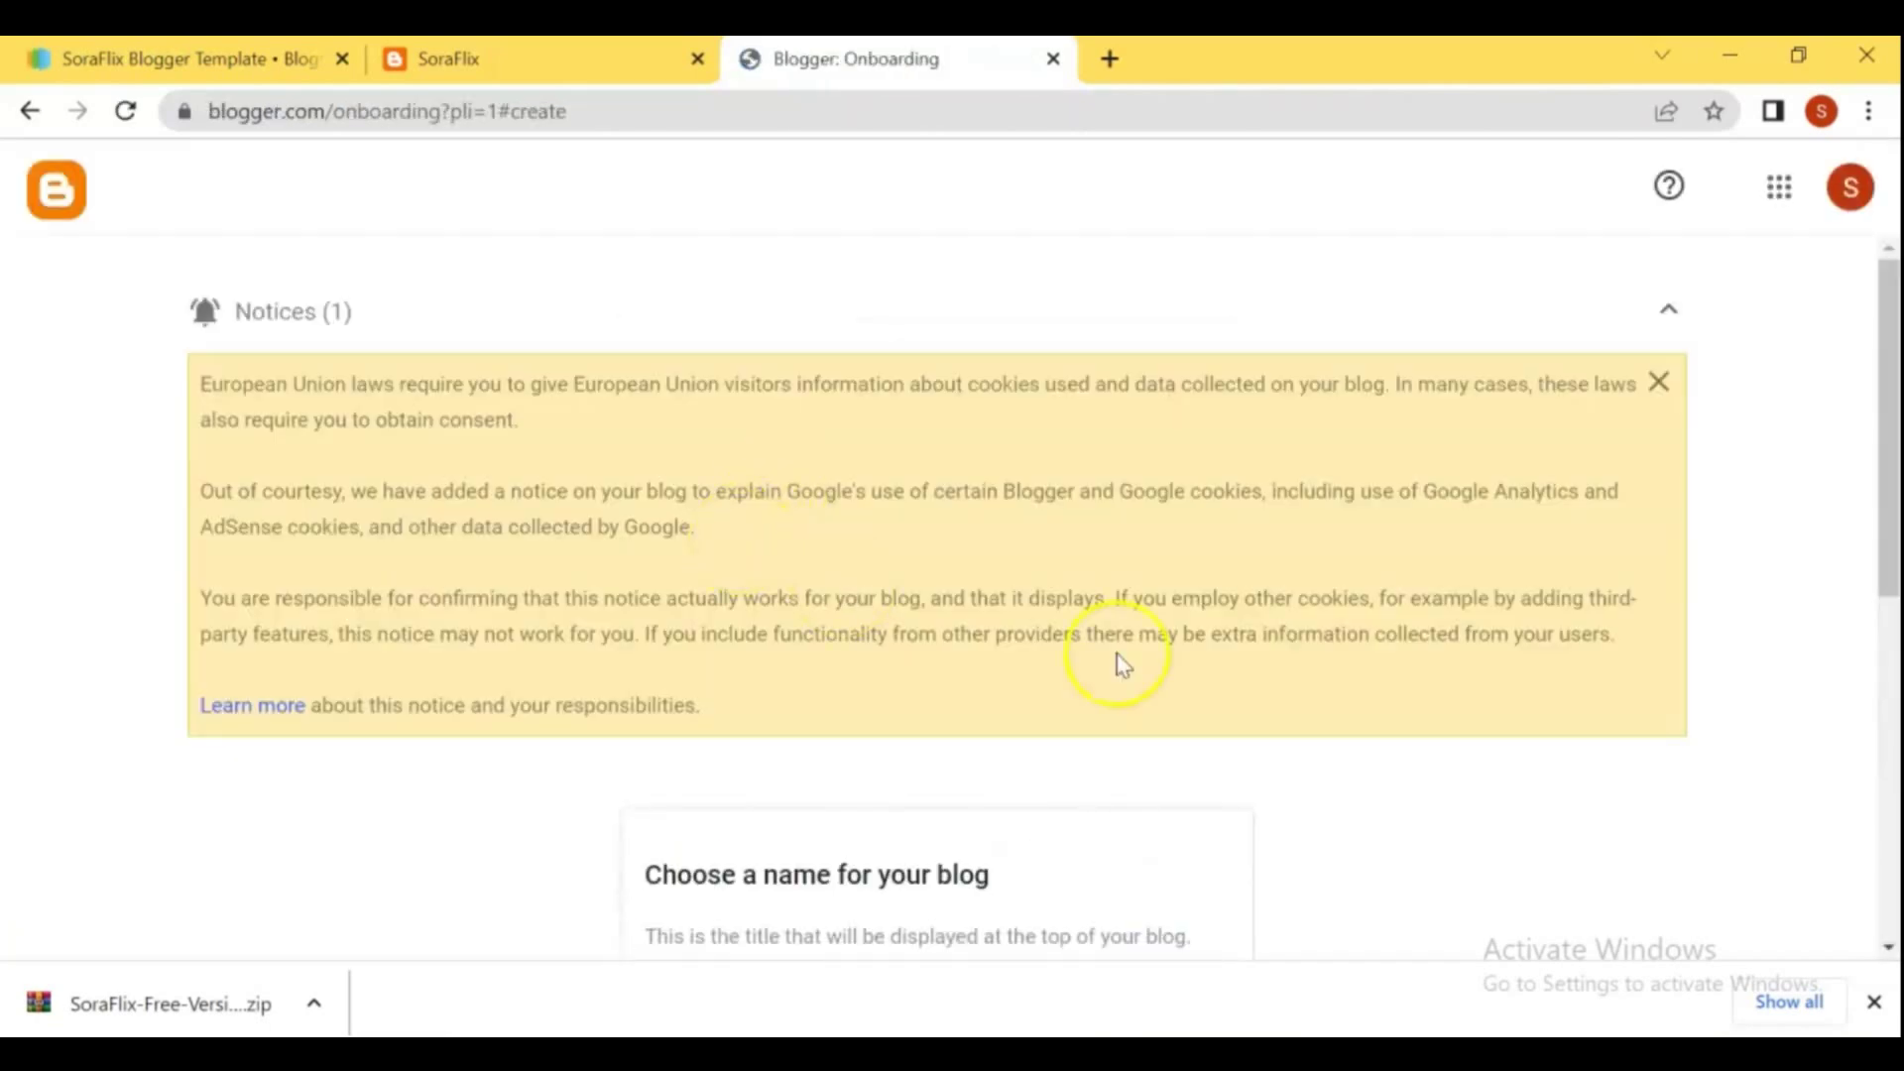
Dismiss the cookie notice and give the new blog the title 'movie'.
click(1660, 383)
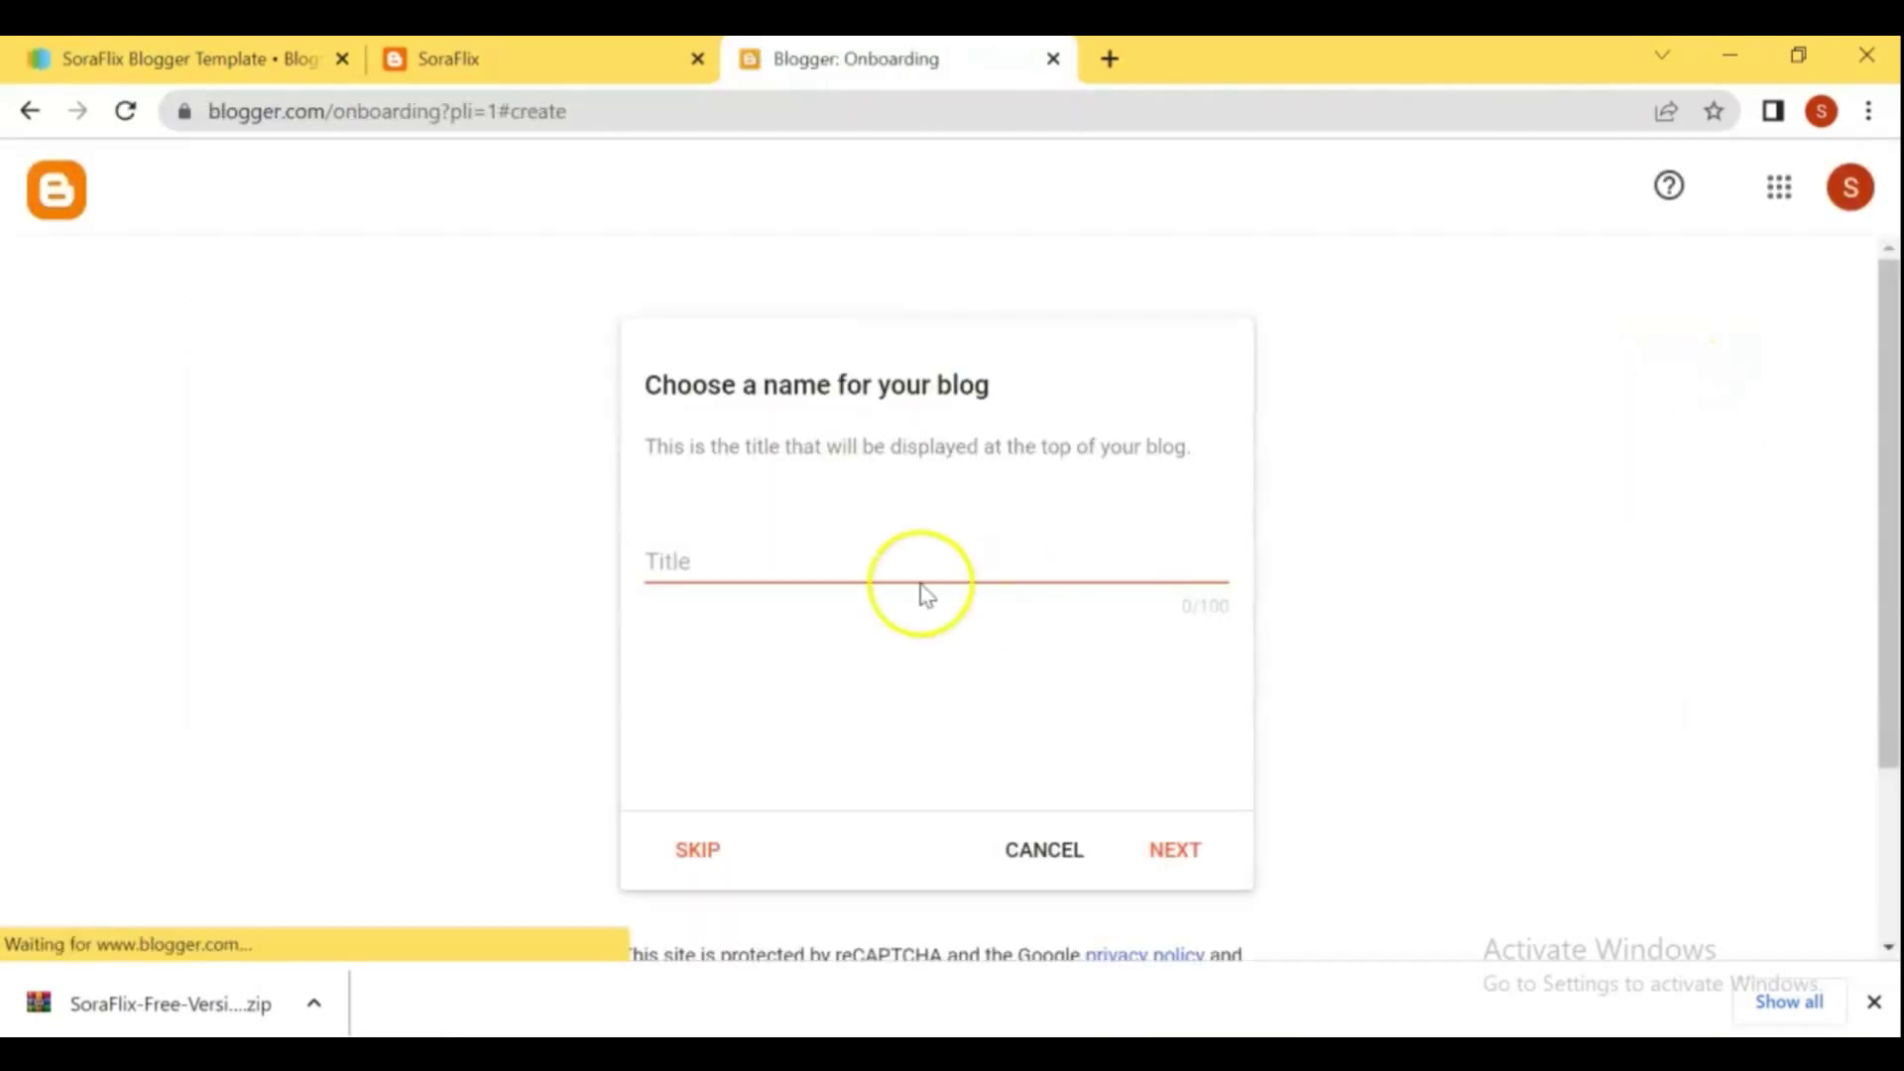
click(824, 560)
text(mov)
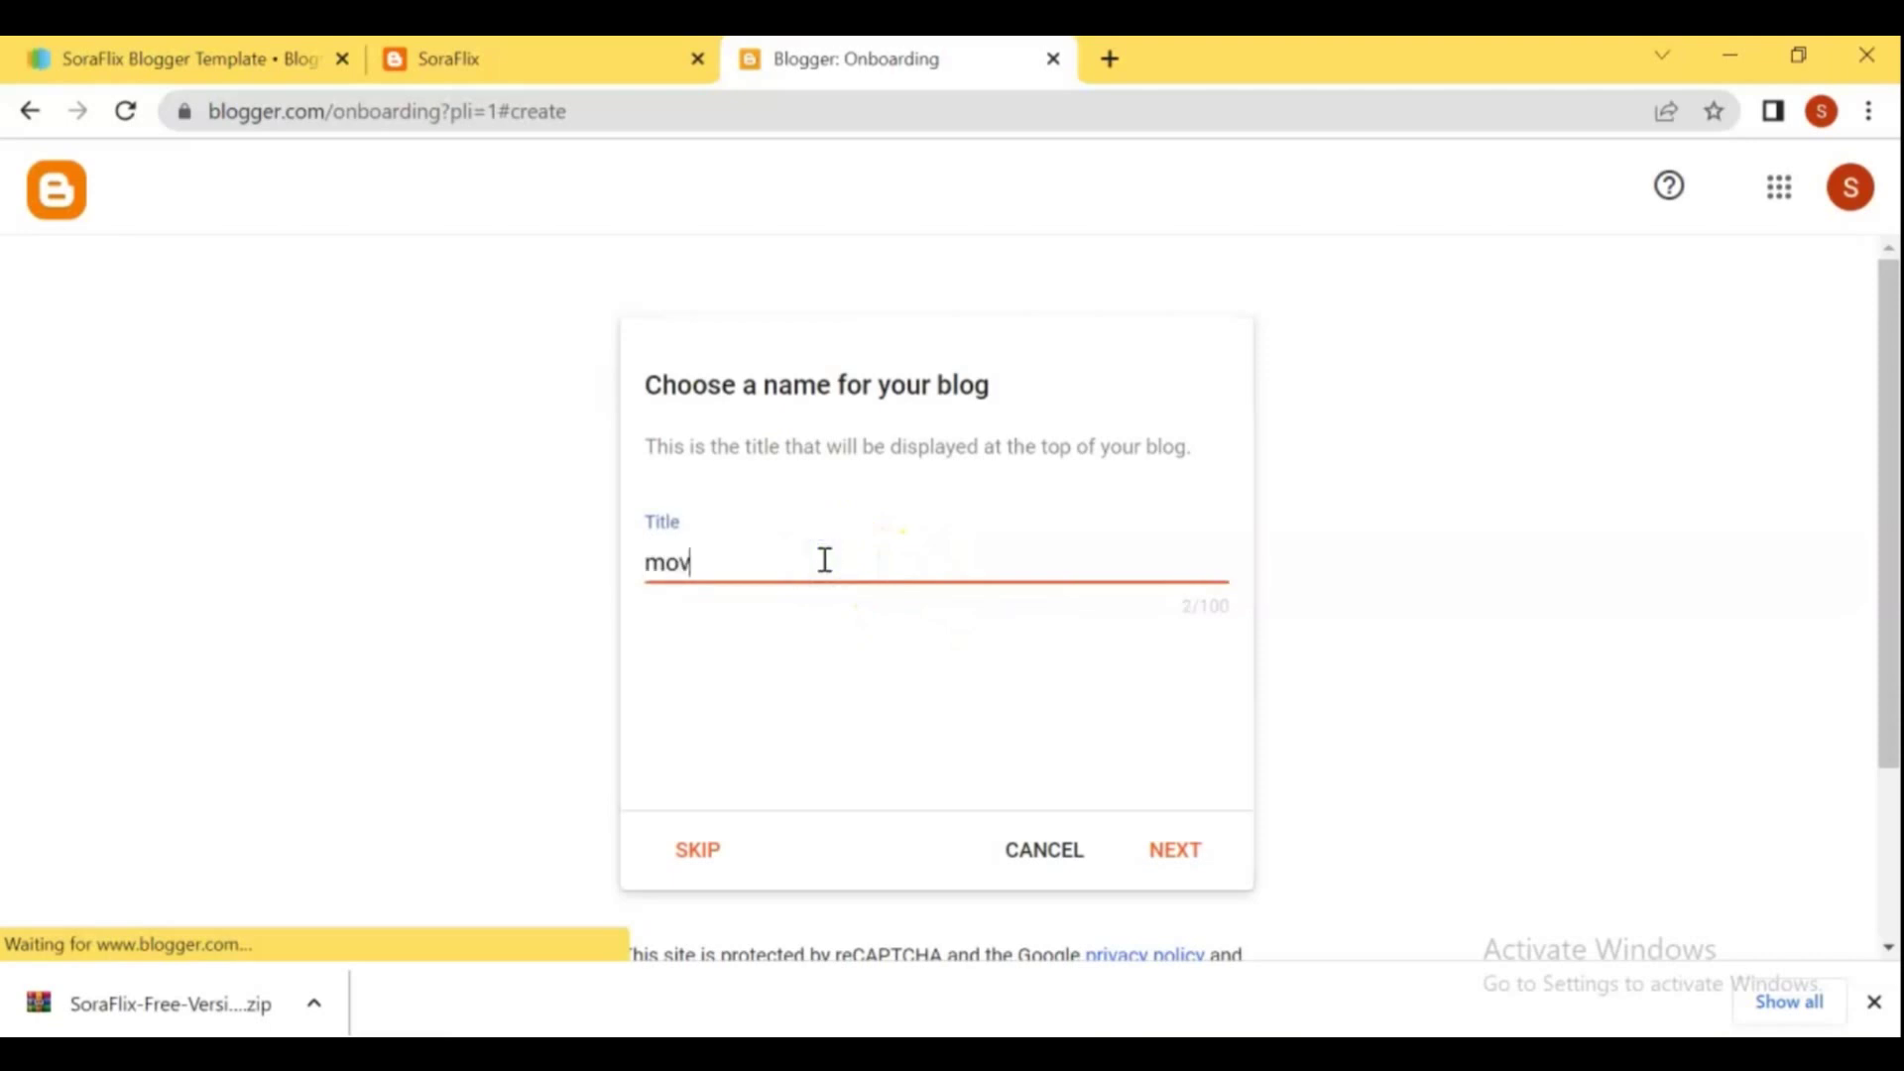
text(ie)
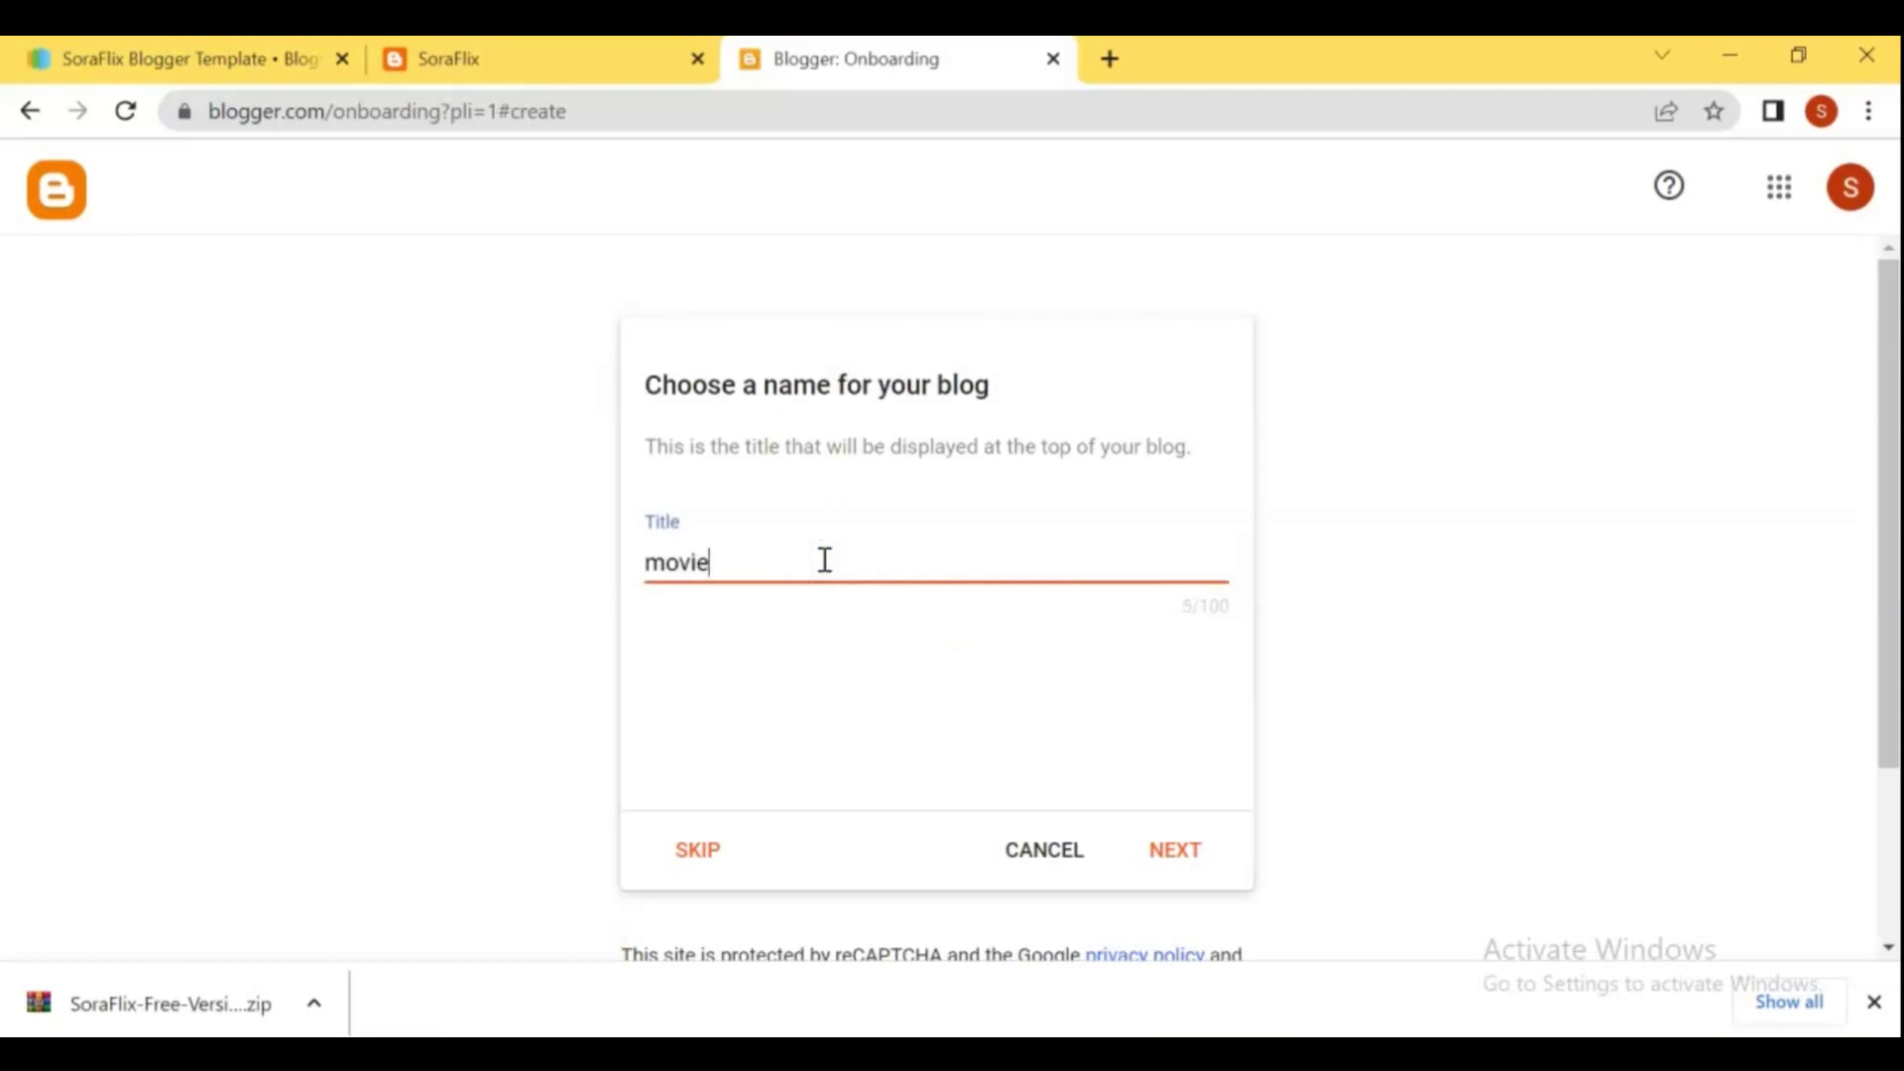
click(1156, 855)
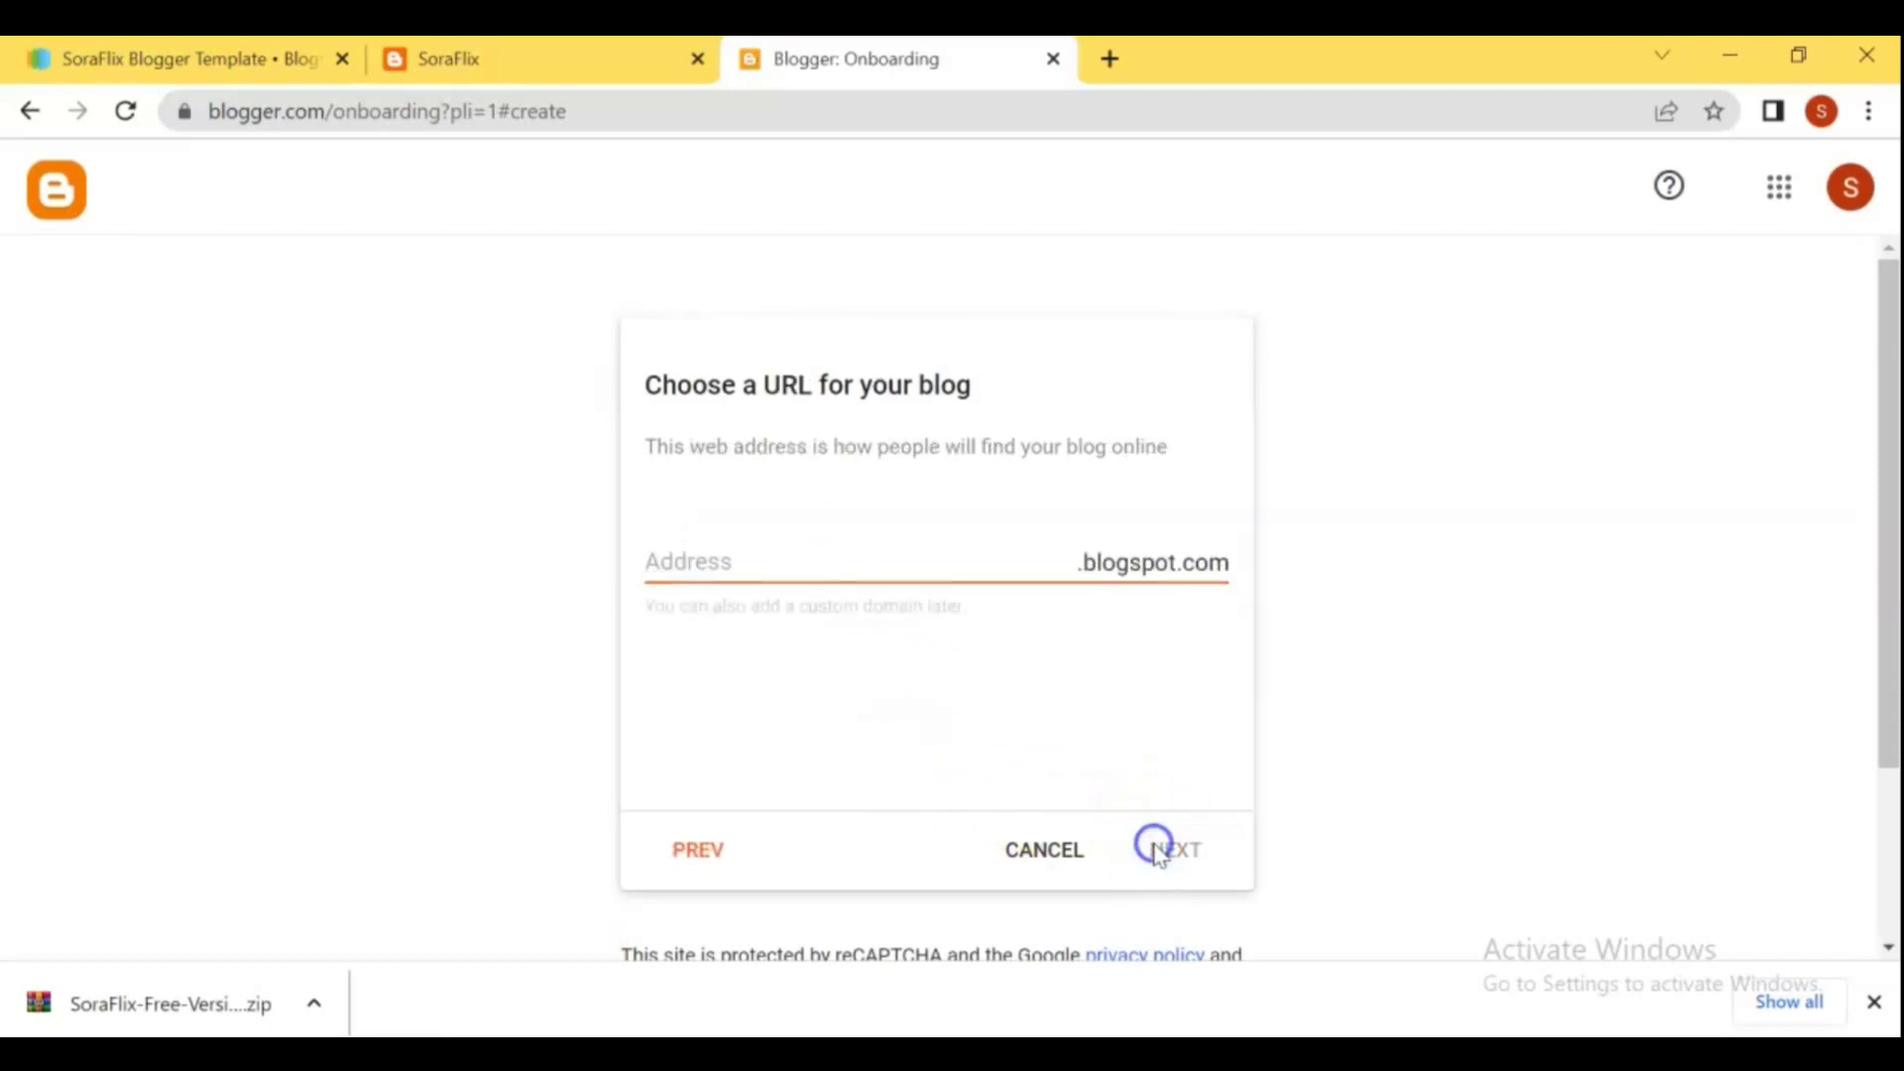
Set the blog address to yuknontonn.blogspot.com and start entering a display name.
click(801, 565)
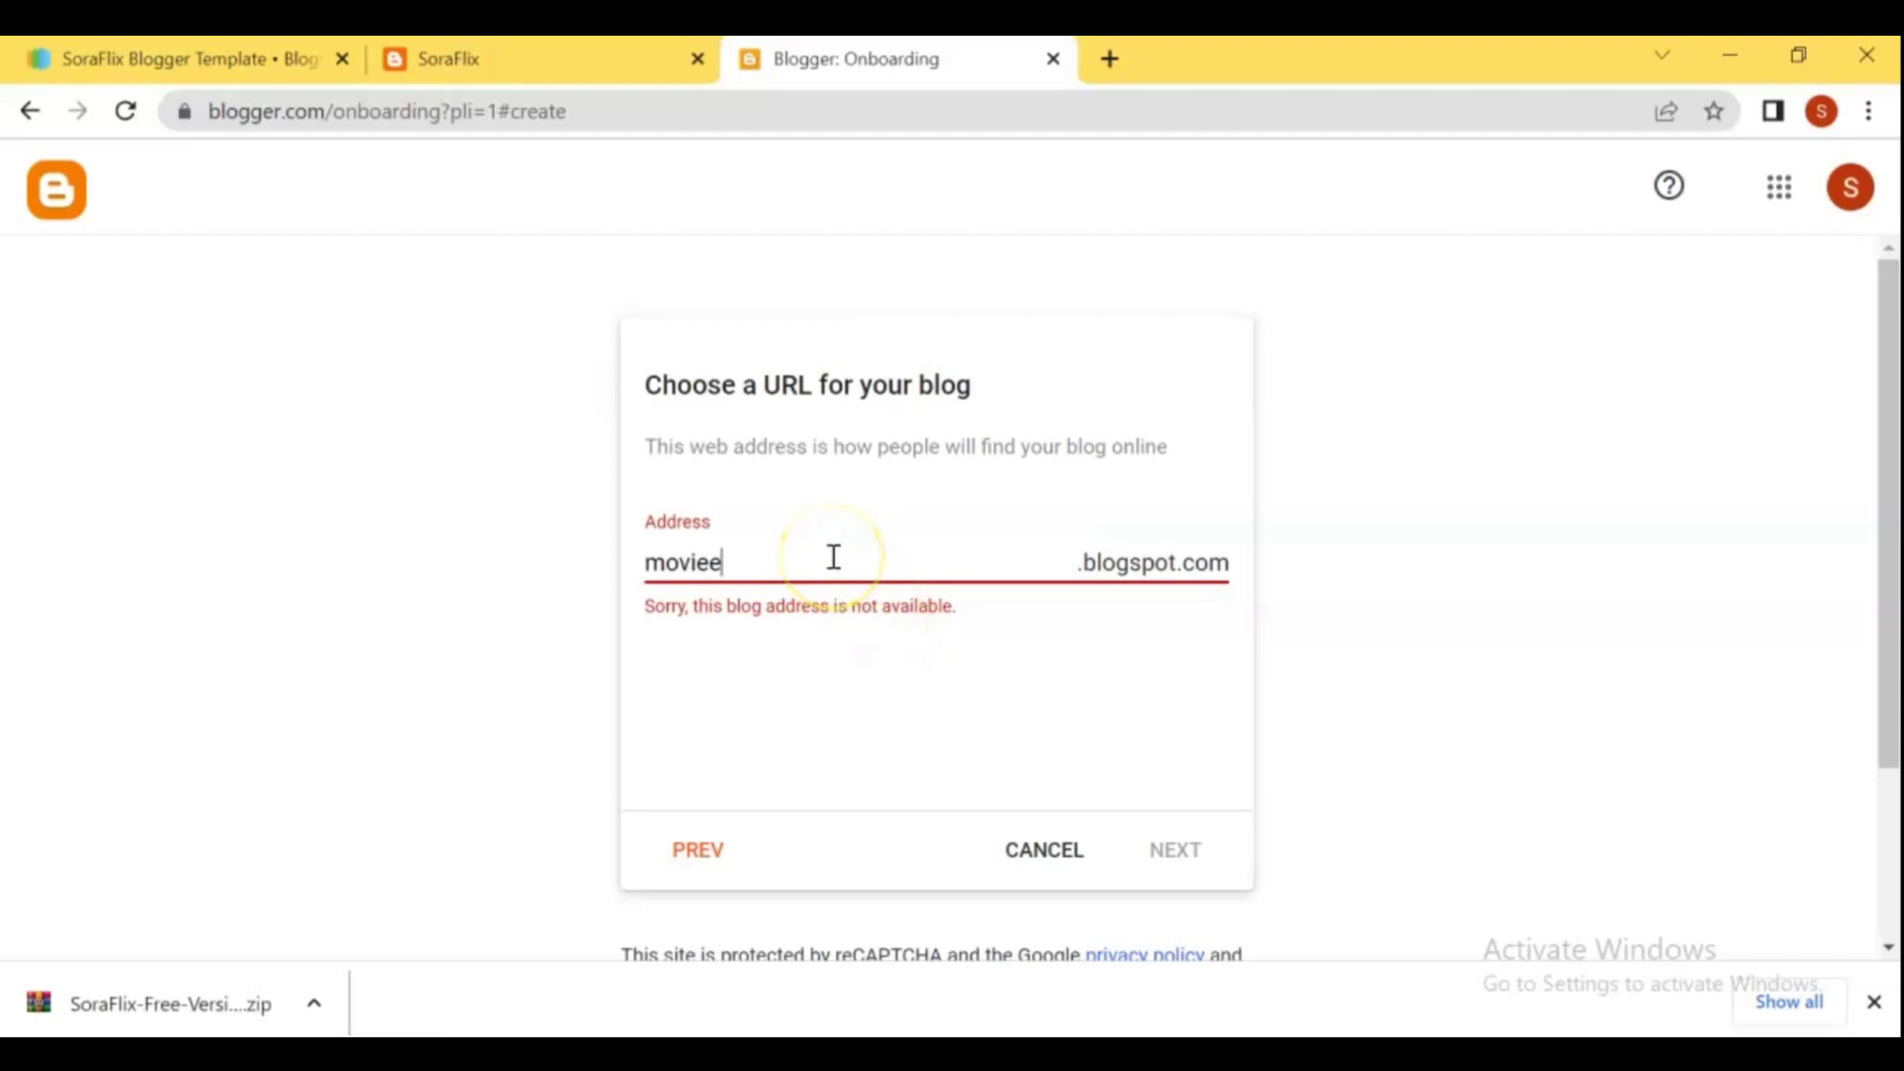
key(ctrl+a)
text(nontonyuk)
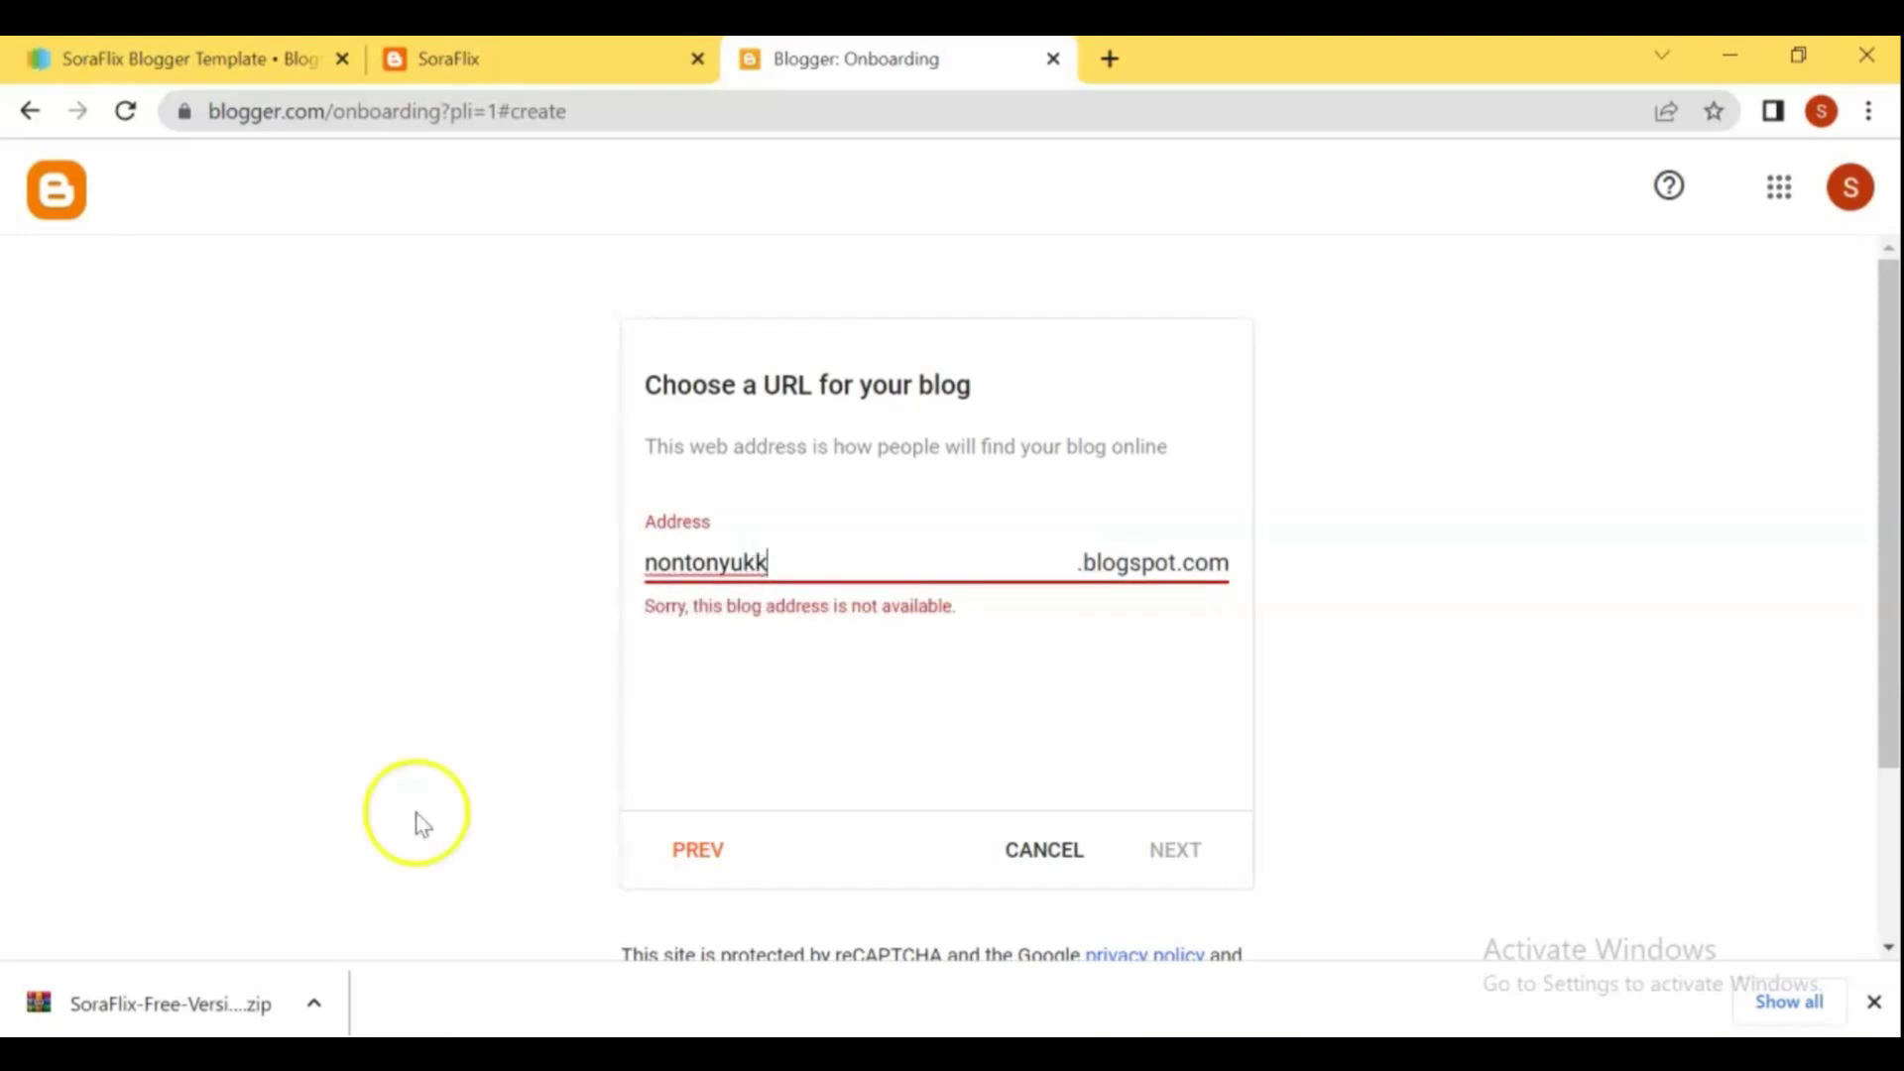
double_click(765, 561)
text(yuknontonn)
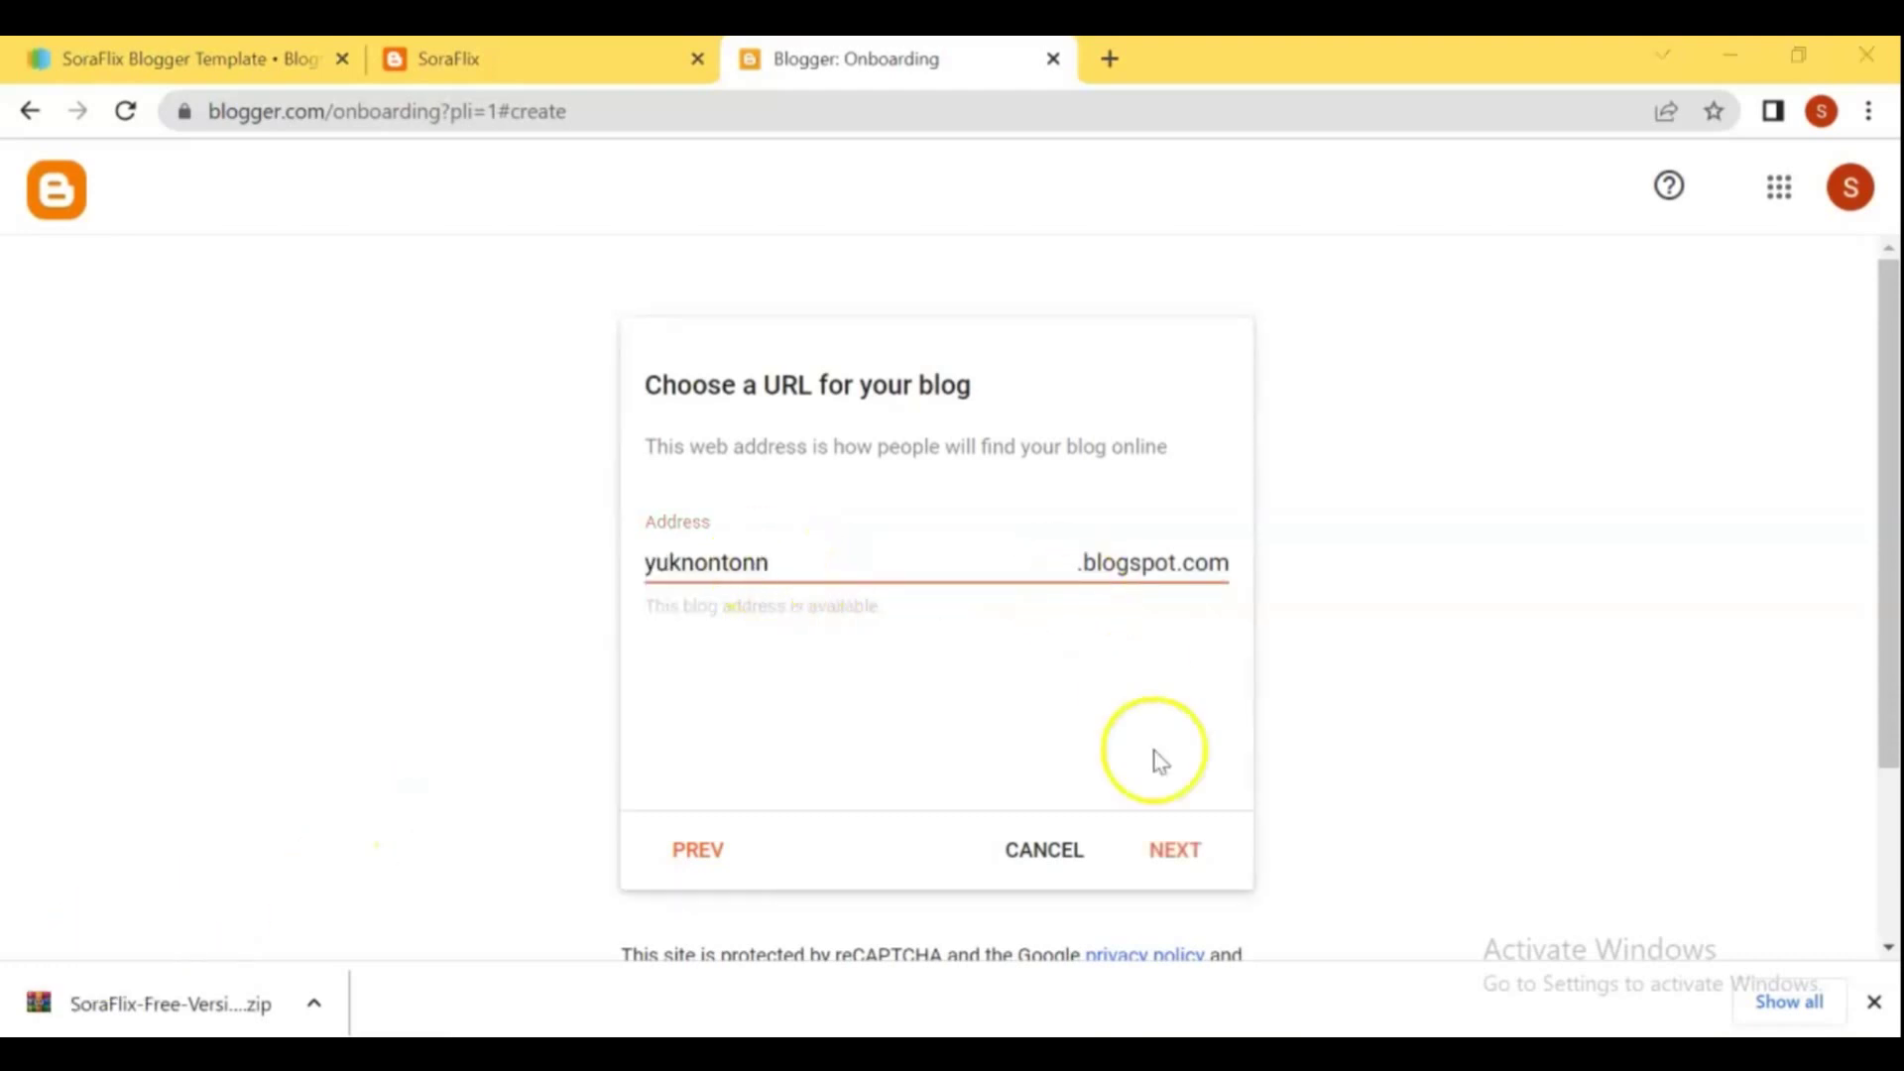
click(1168, 850)
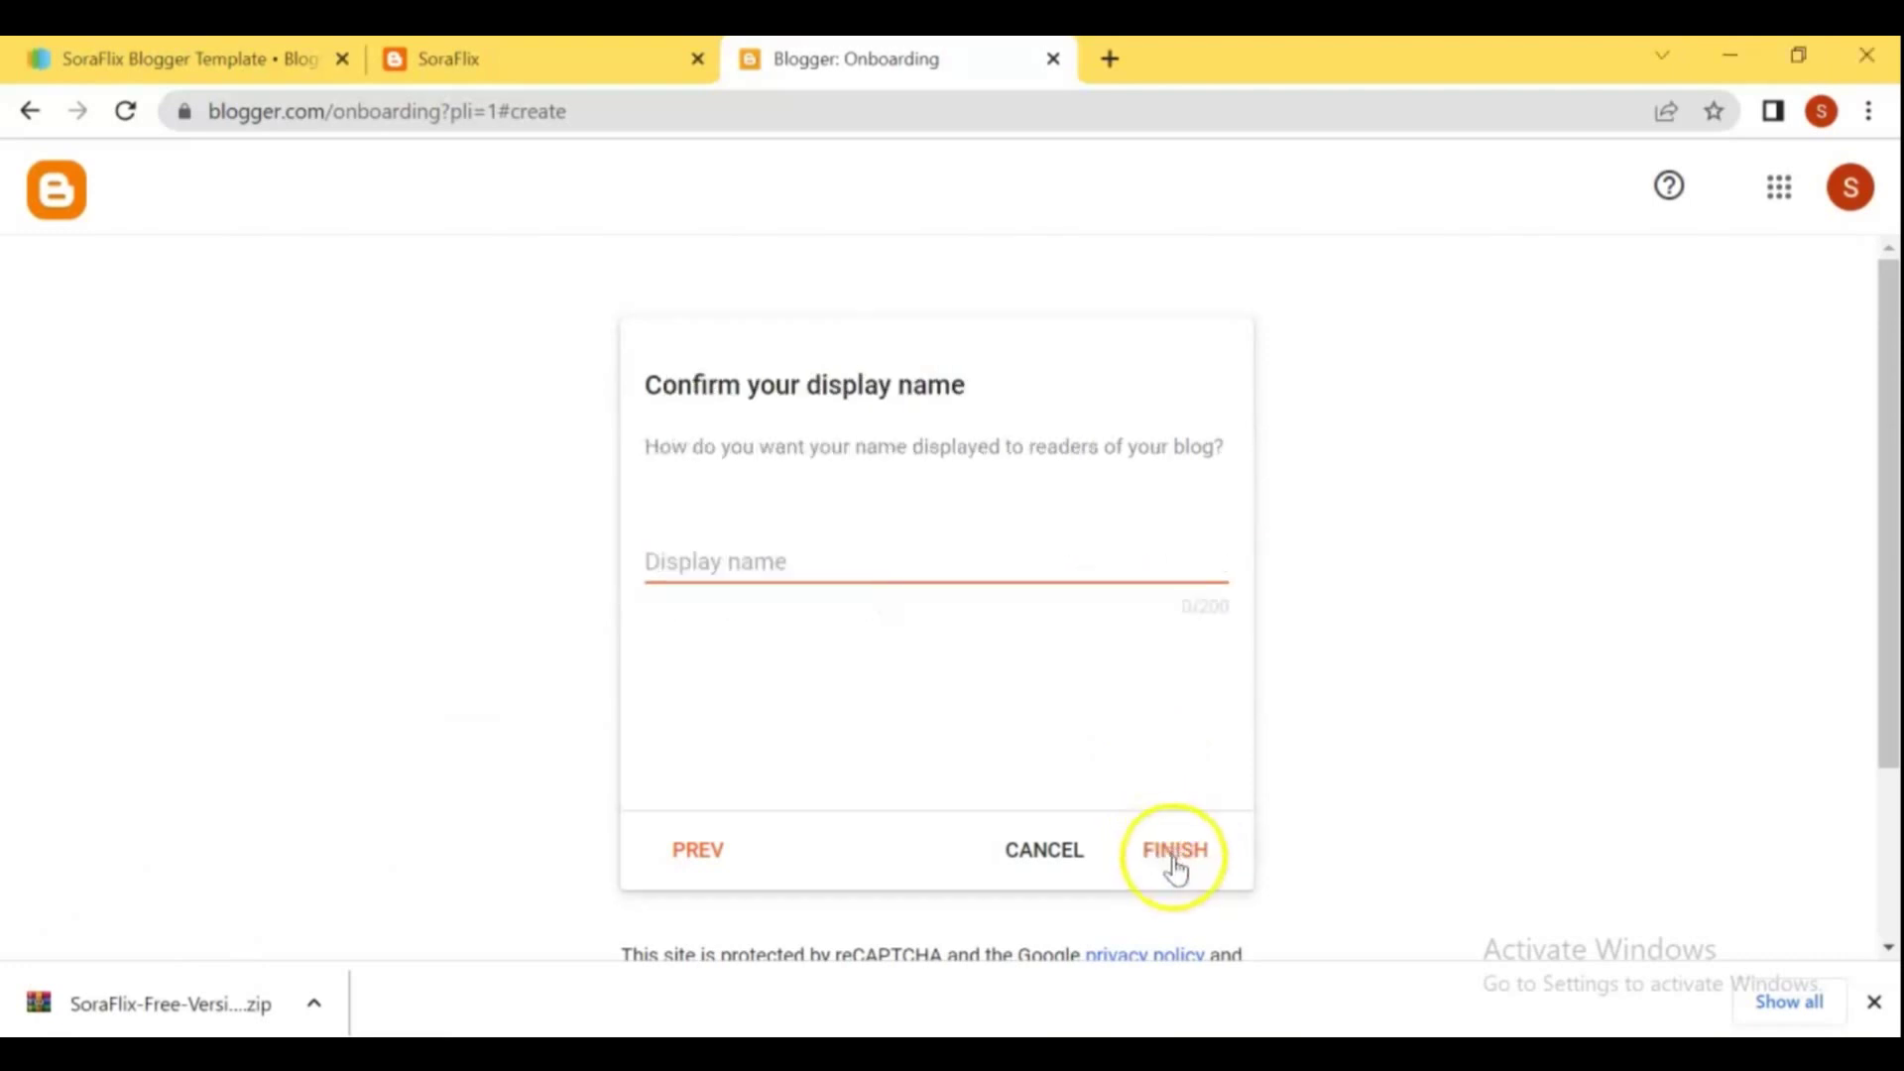
click(1176, 863)
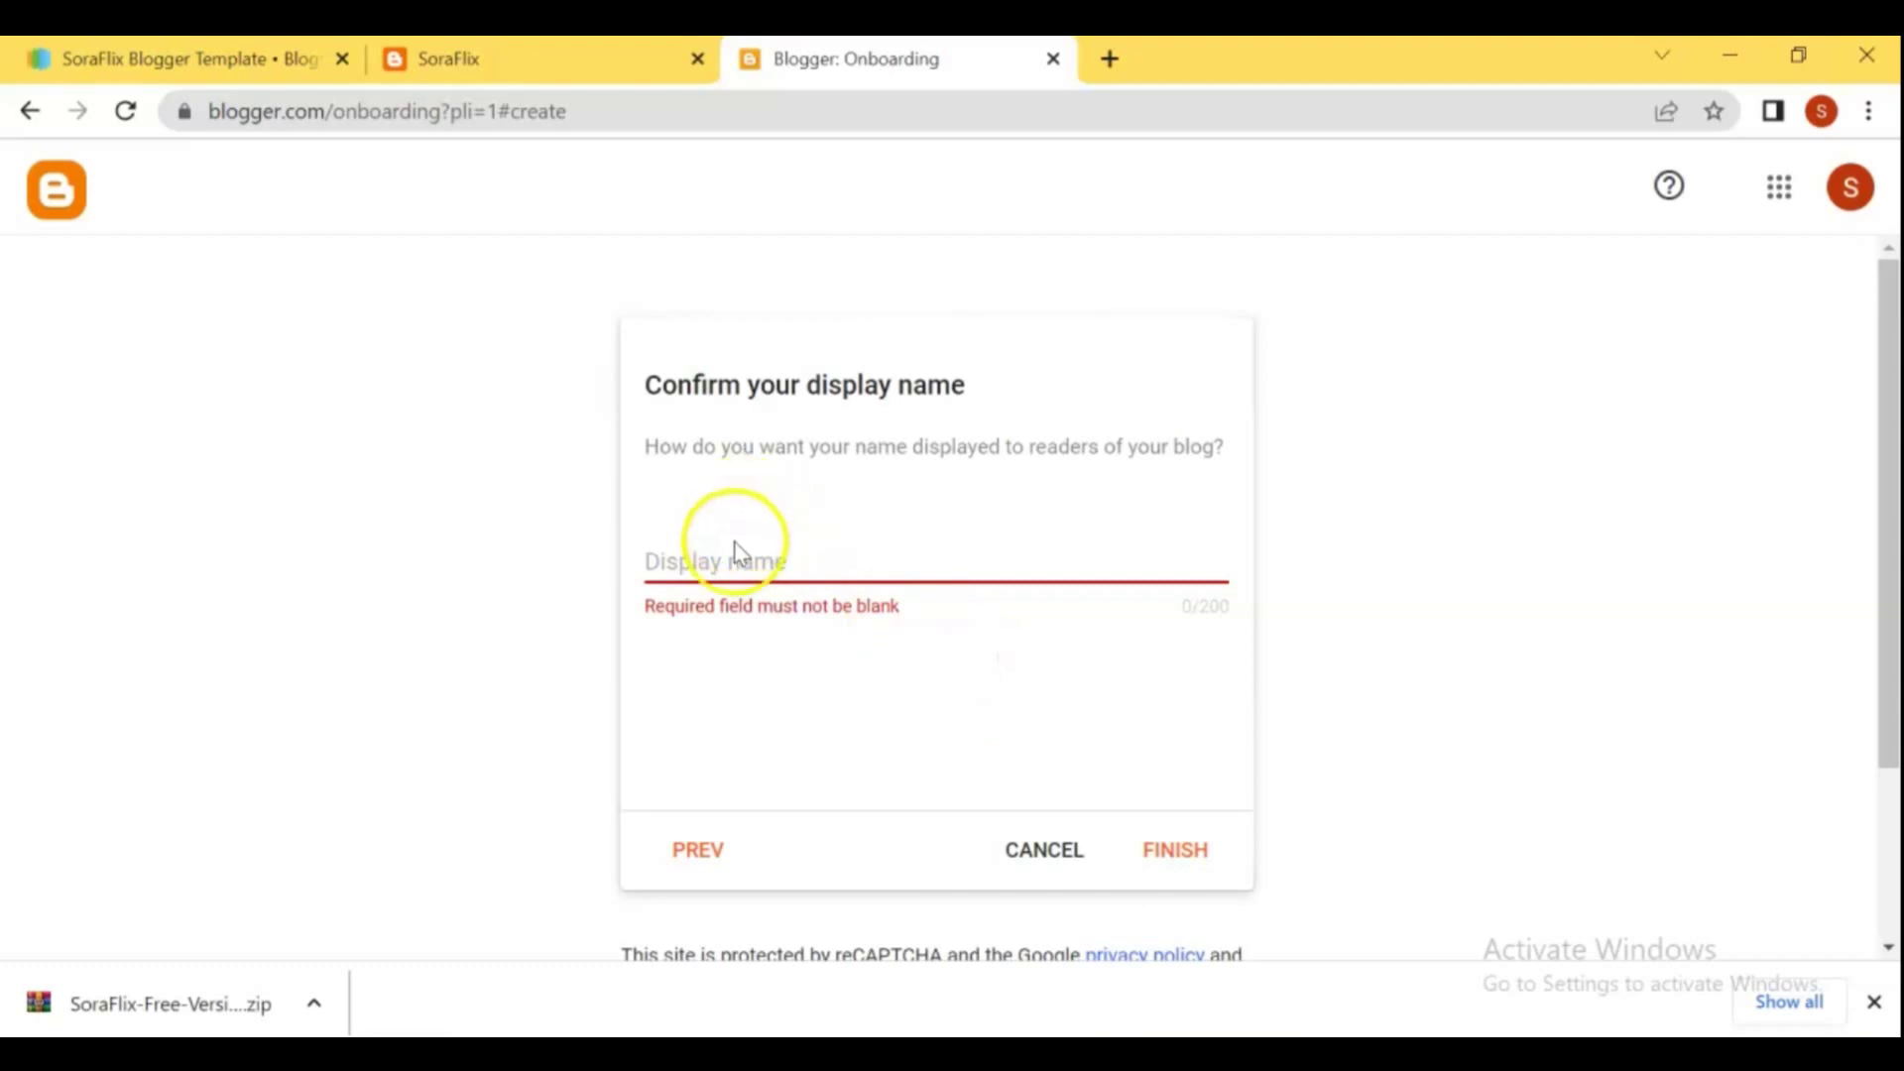
click(810, 562)
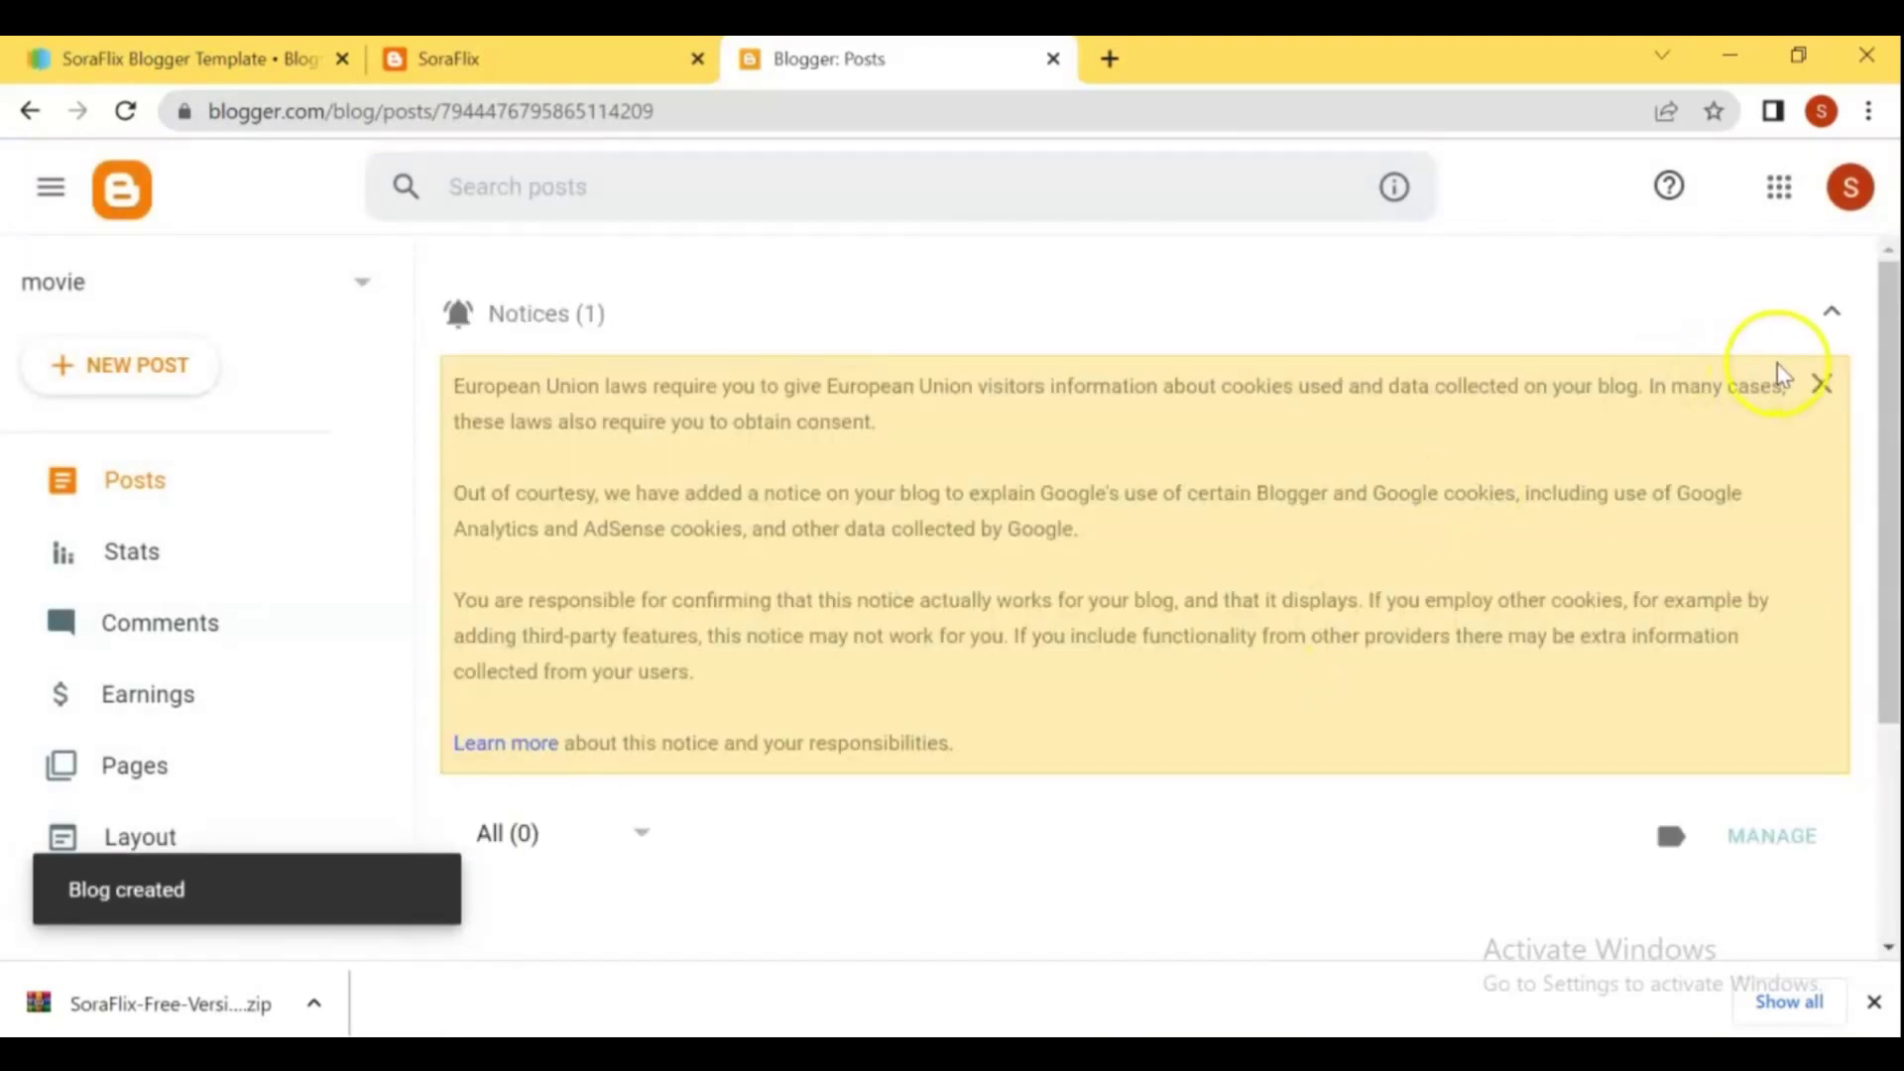
Open the movie blog's live site in its own tab via View blog, then return to Blogger: Posts.
click(1824, 395)
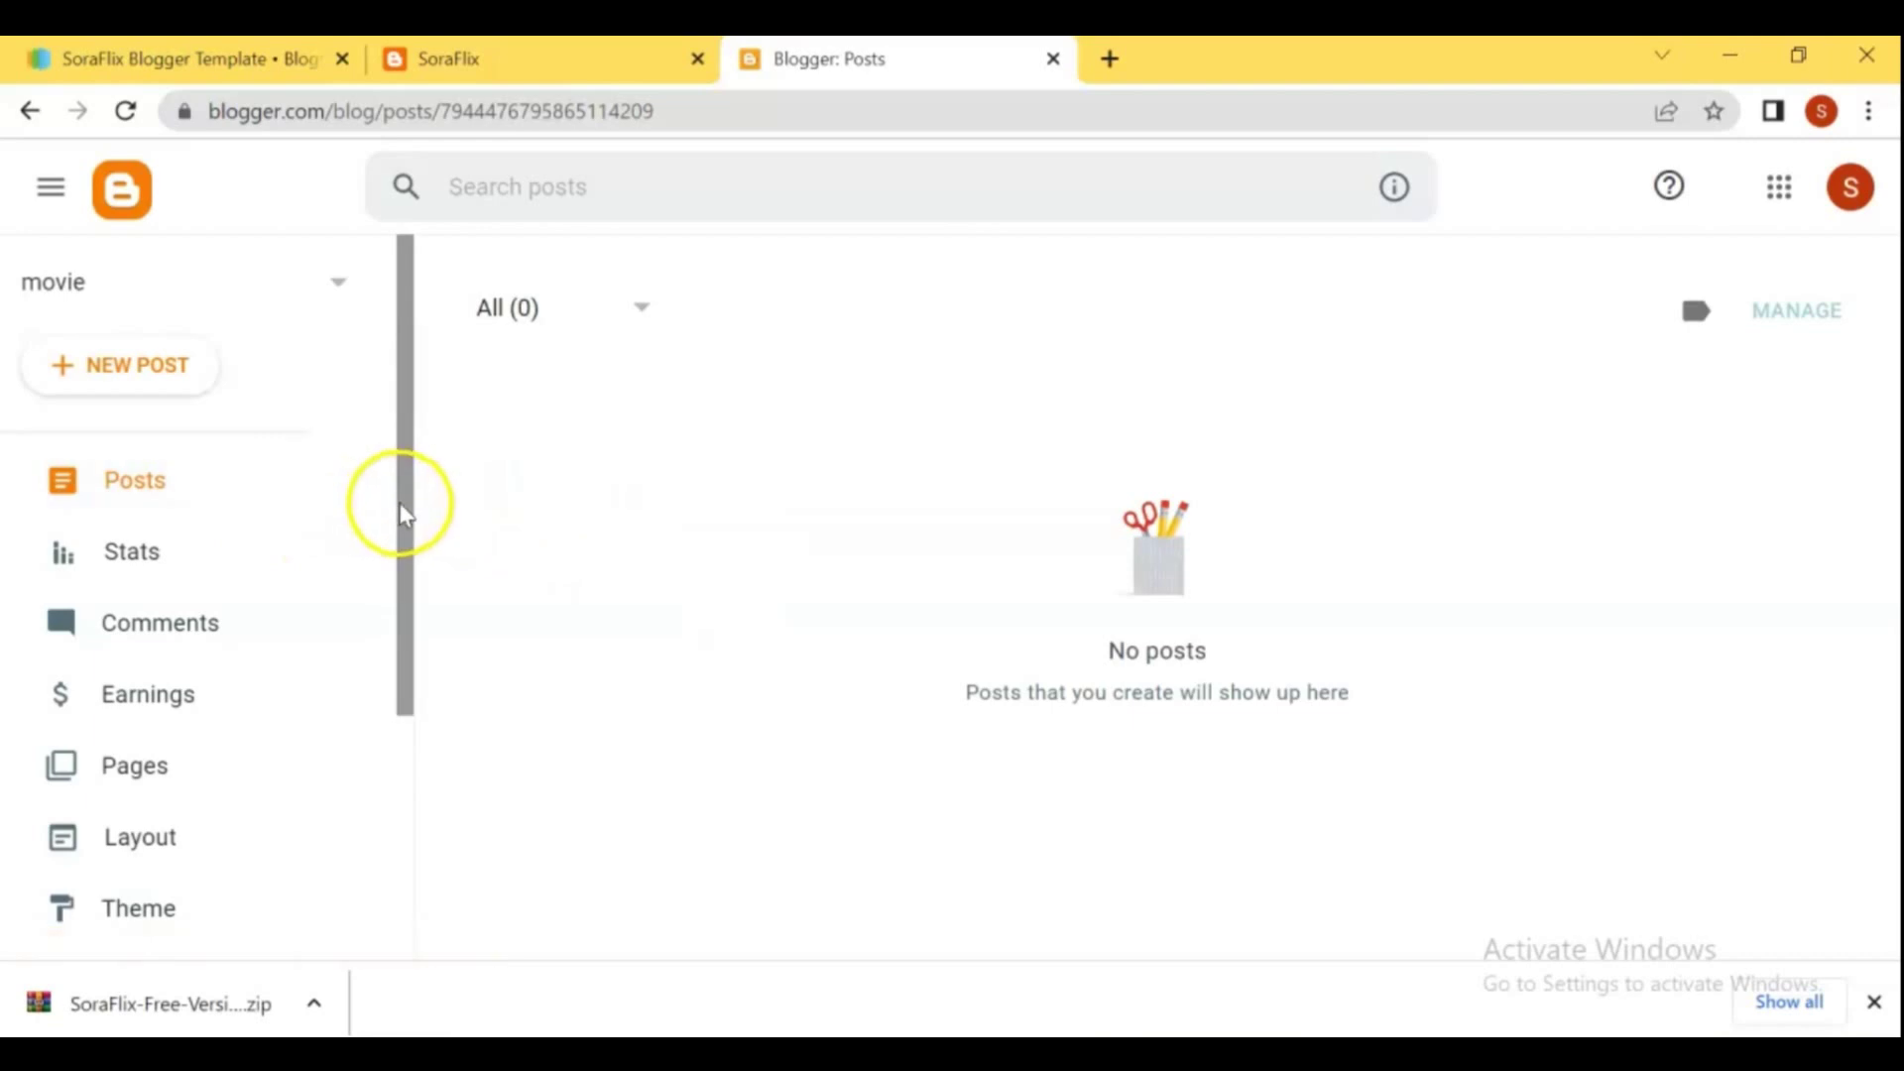
drag(404, 510, 398, 726)
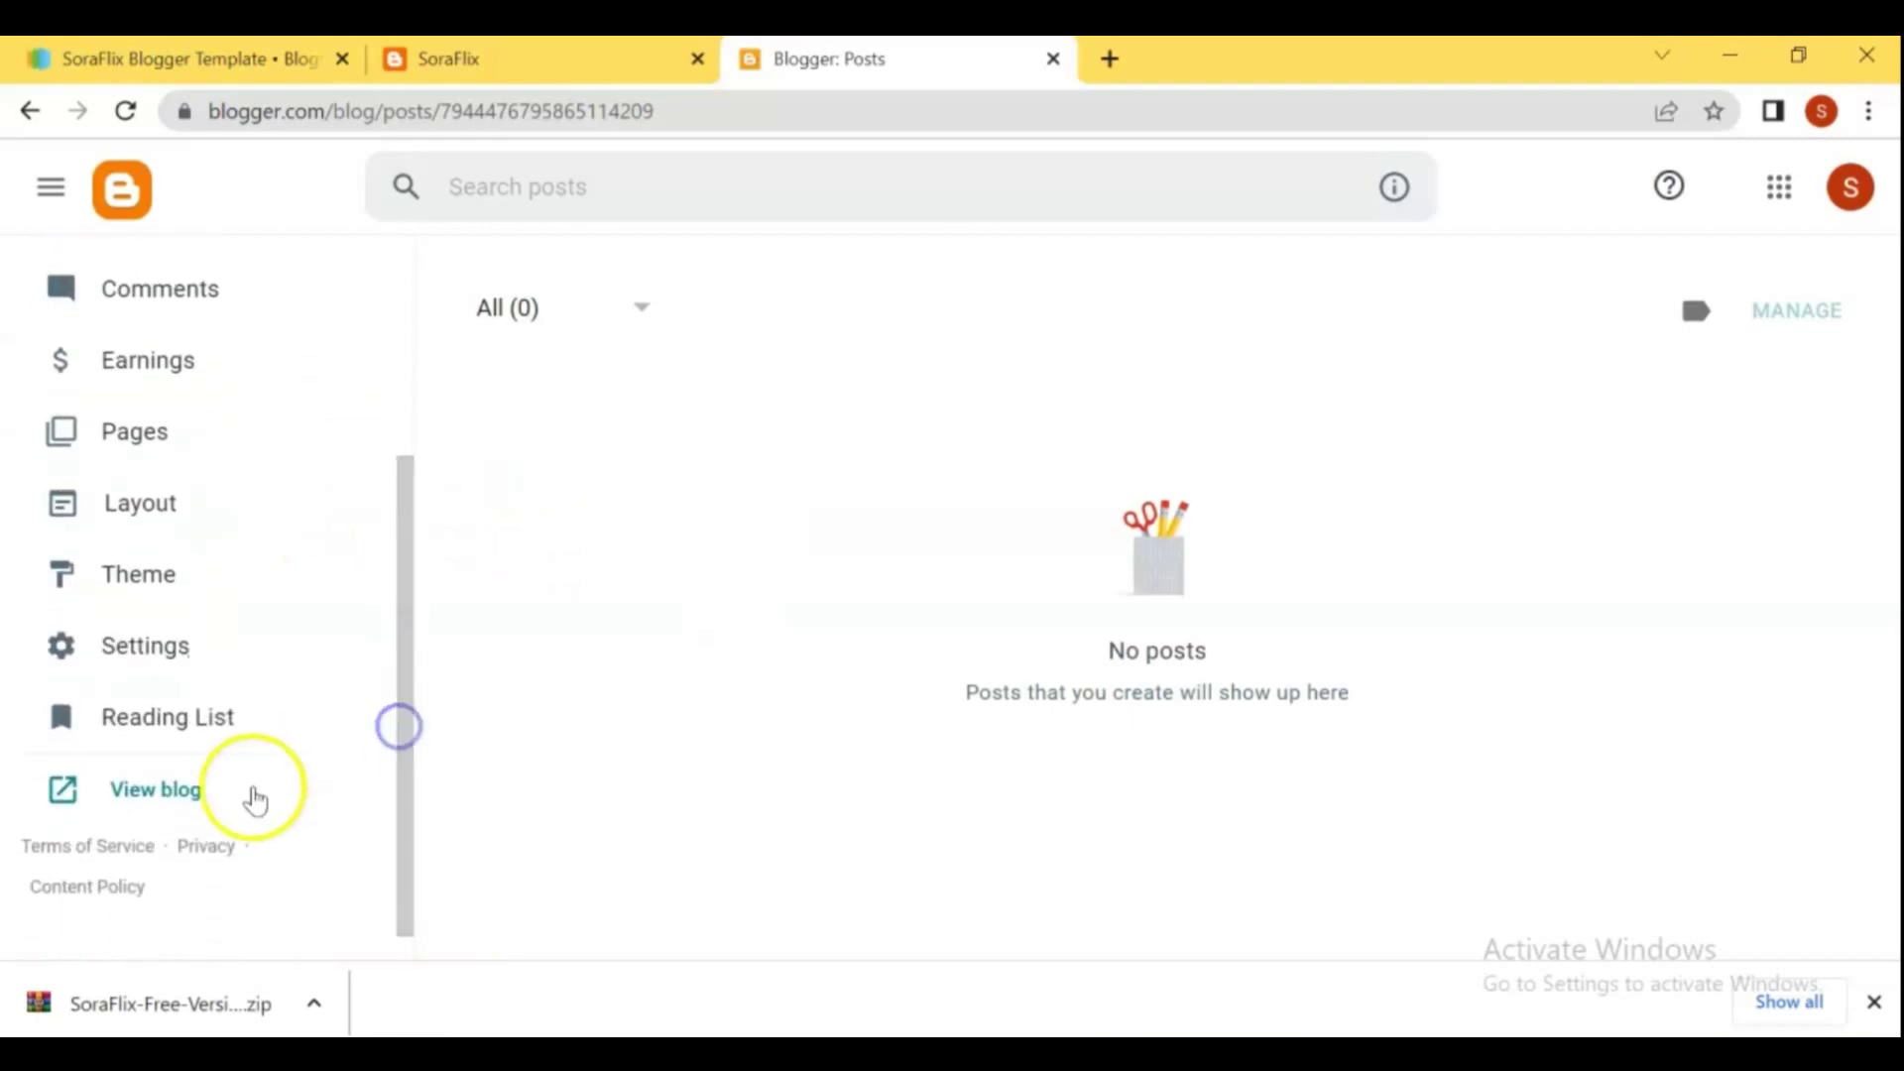
click(194, 799)
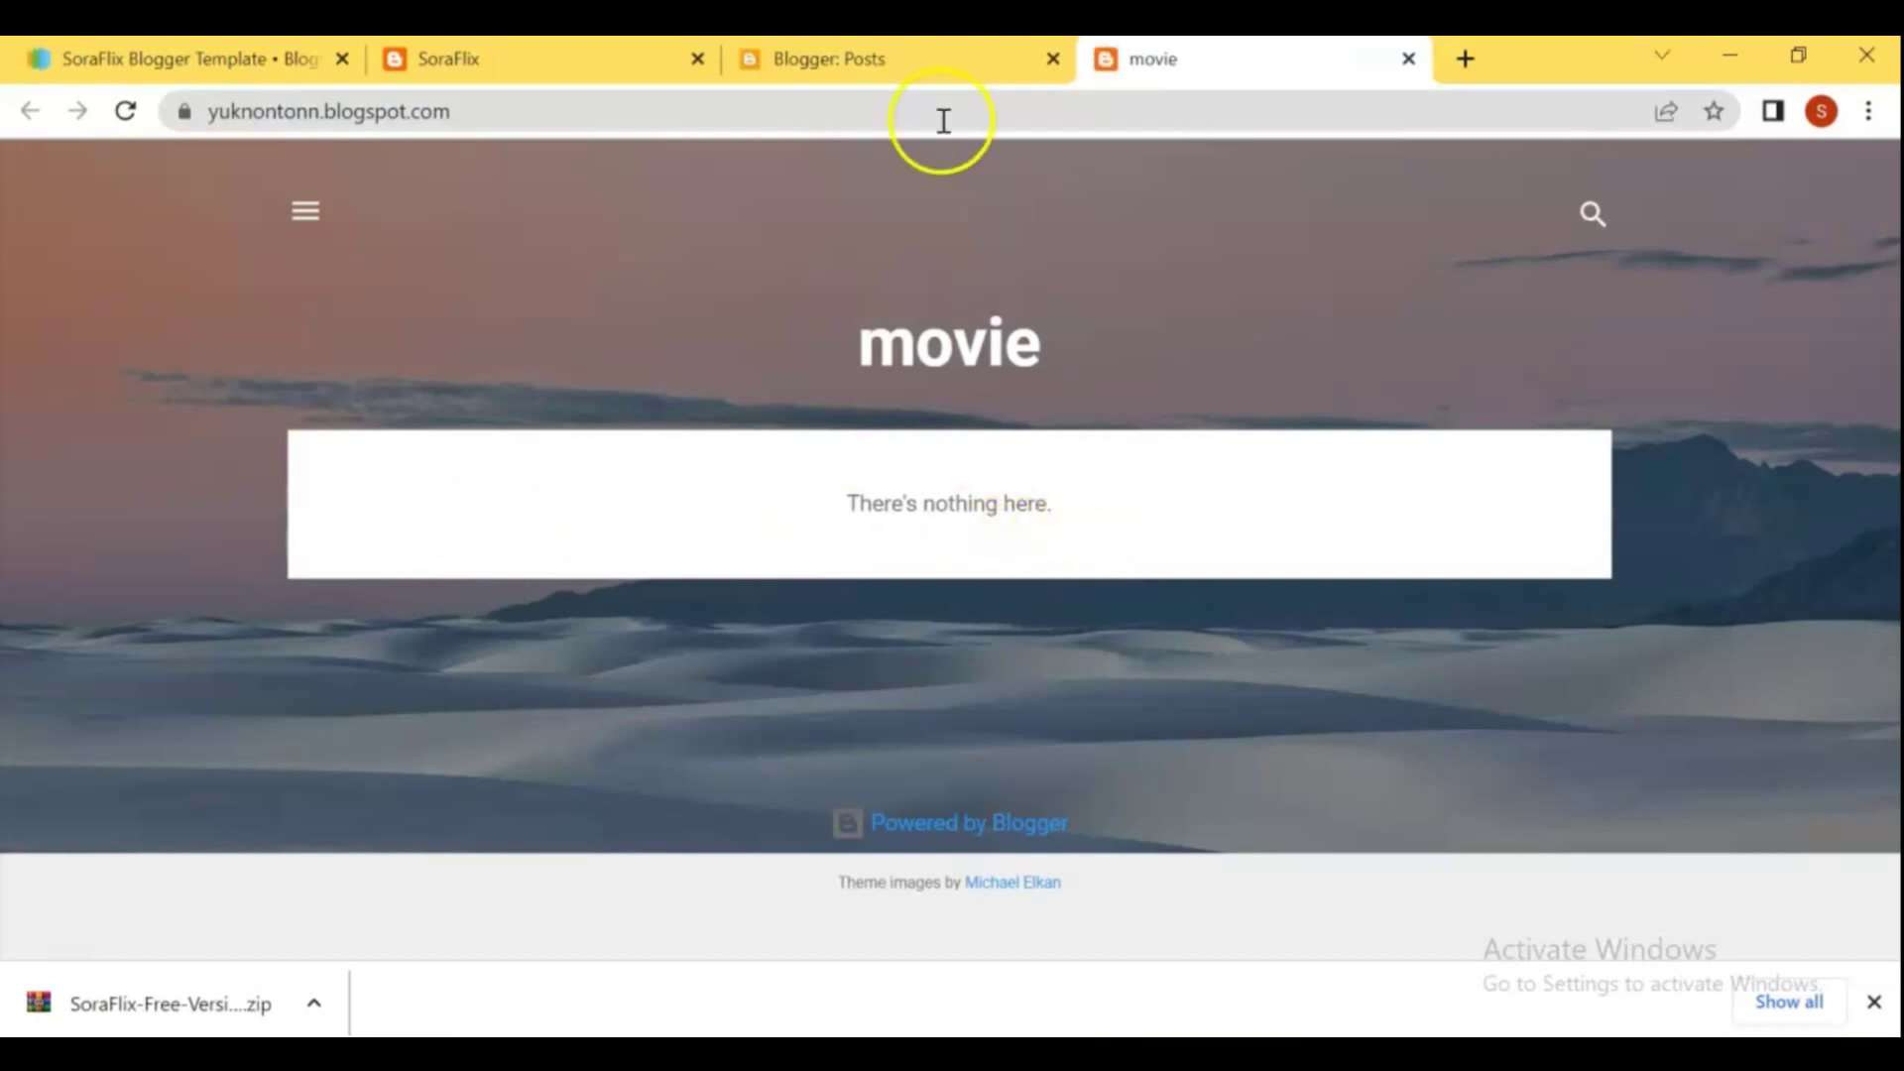
click(861, 60)
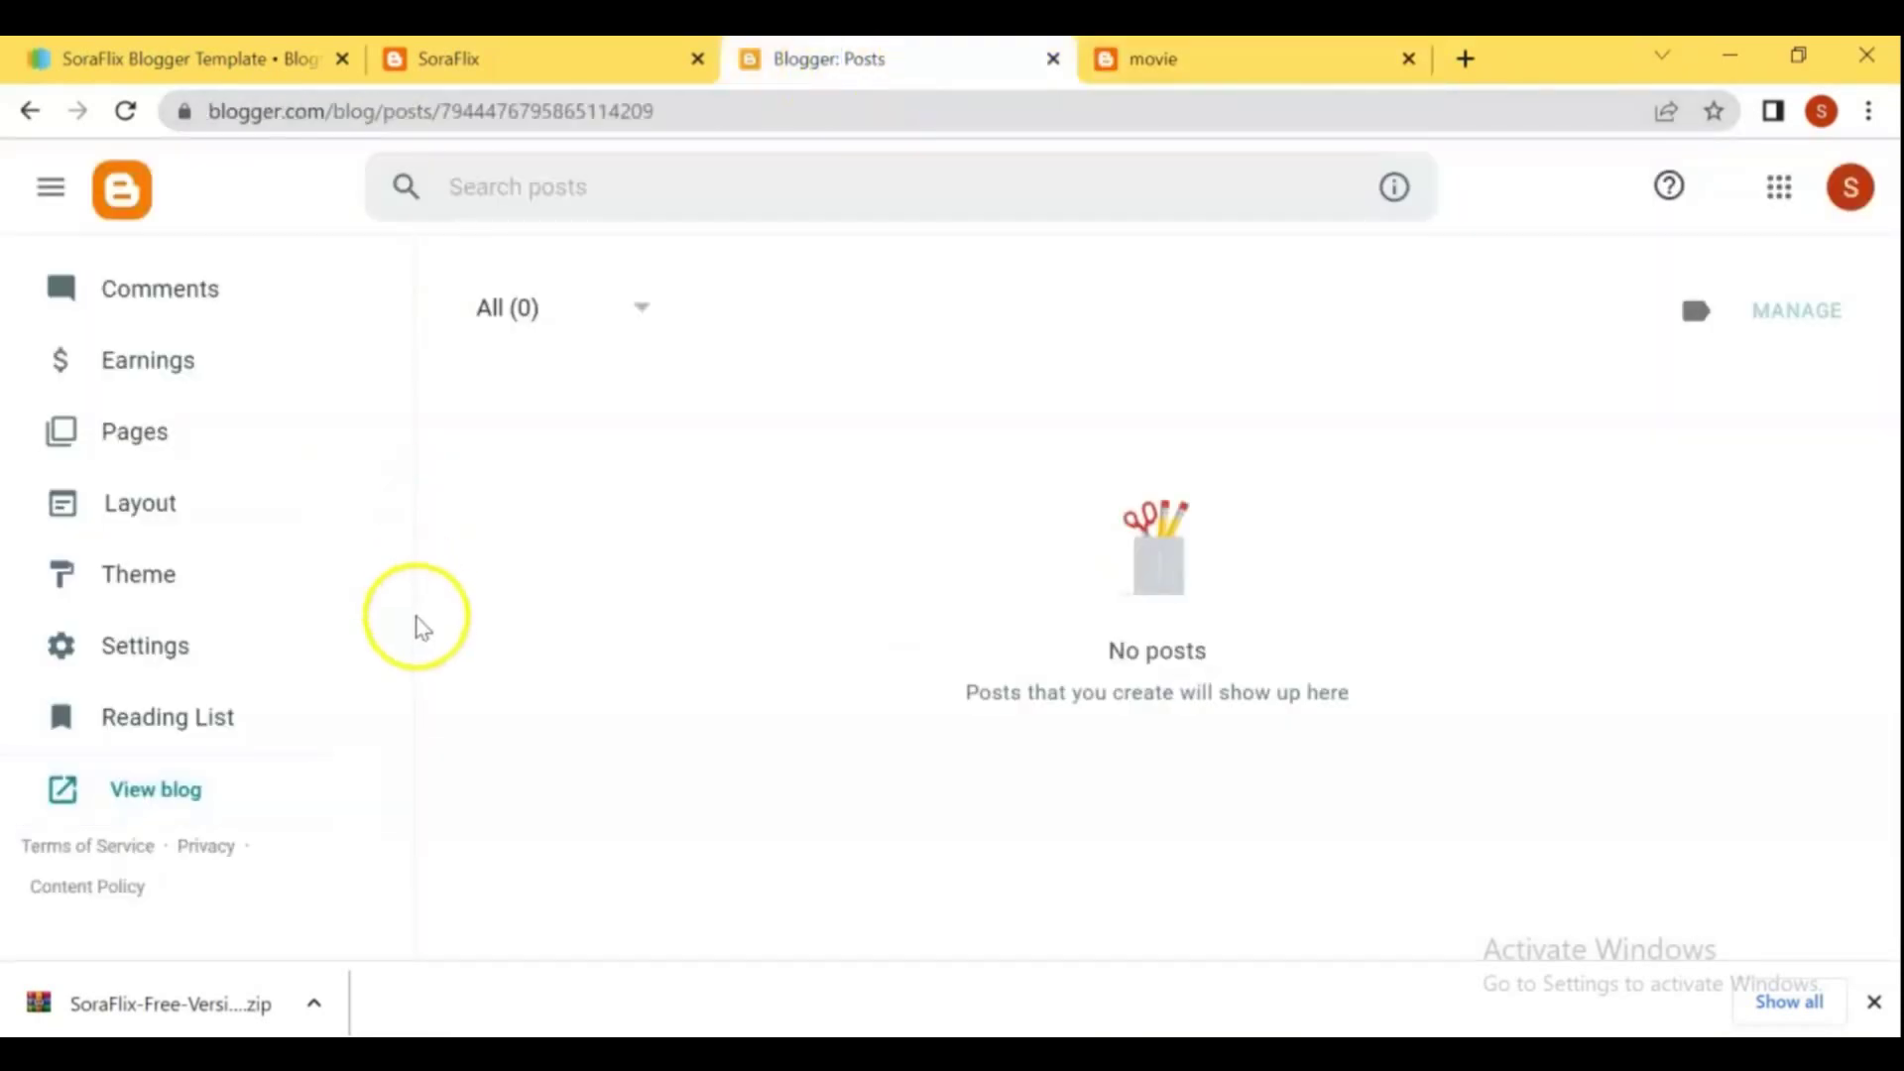
drag(402, 642, 383, 424)
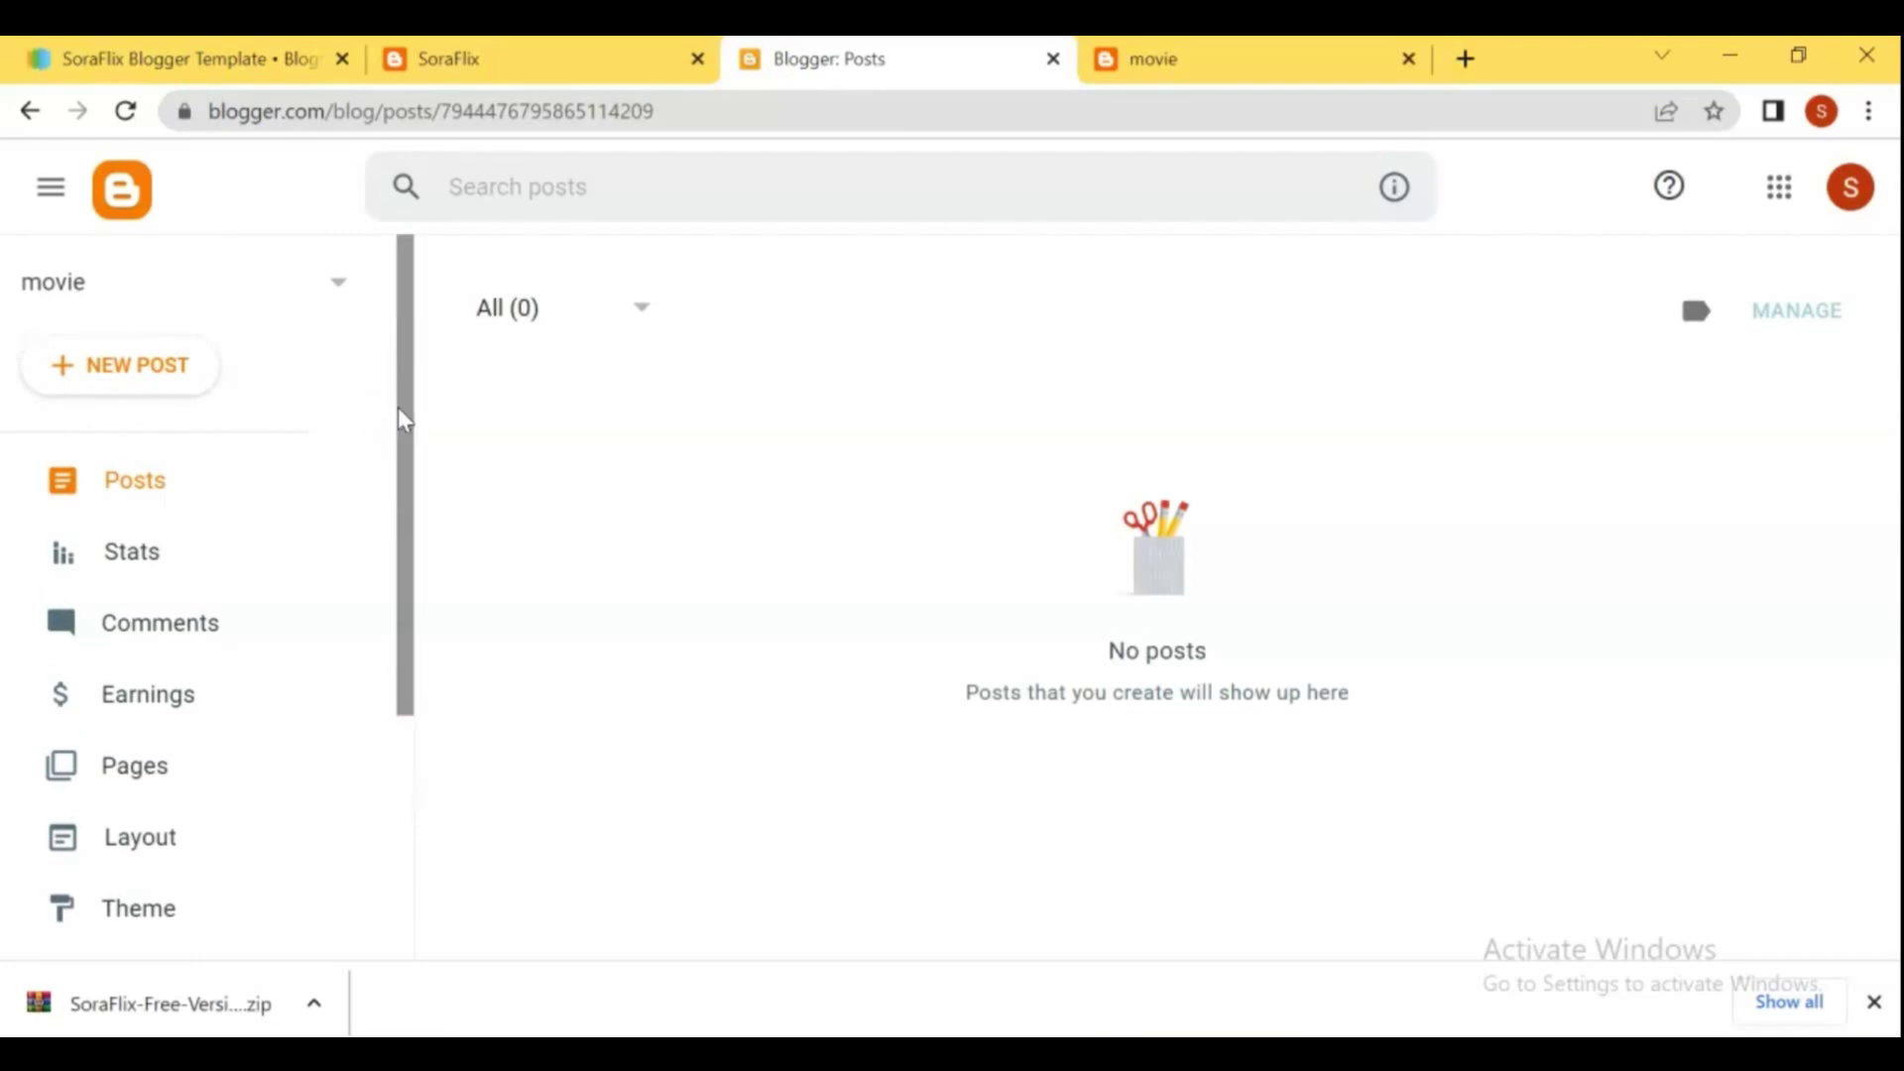
Restore the blog theme from SoraFlix Free Version 1.0.xml in Downloads via Theme's Restore option.
click(140, 920)
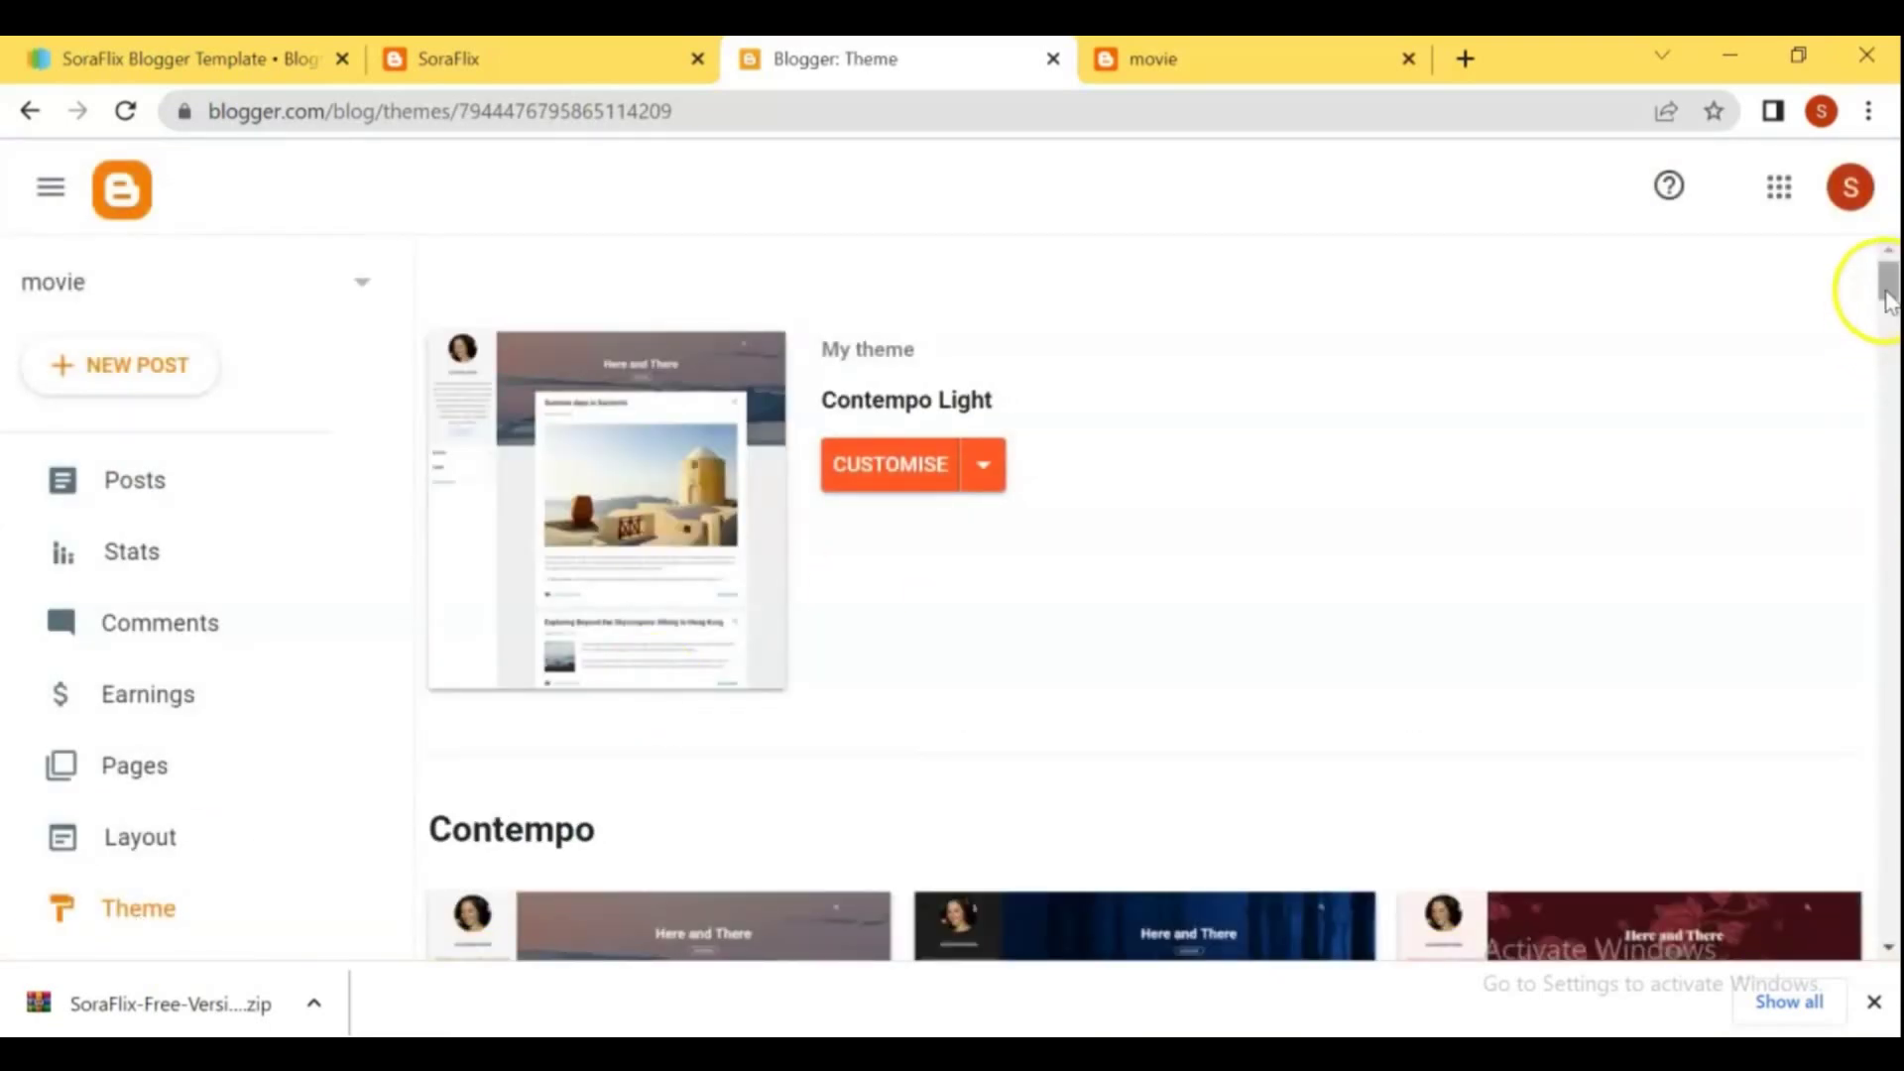
drag(1887, 297, 1811, 144)
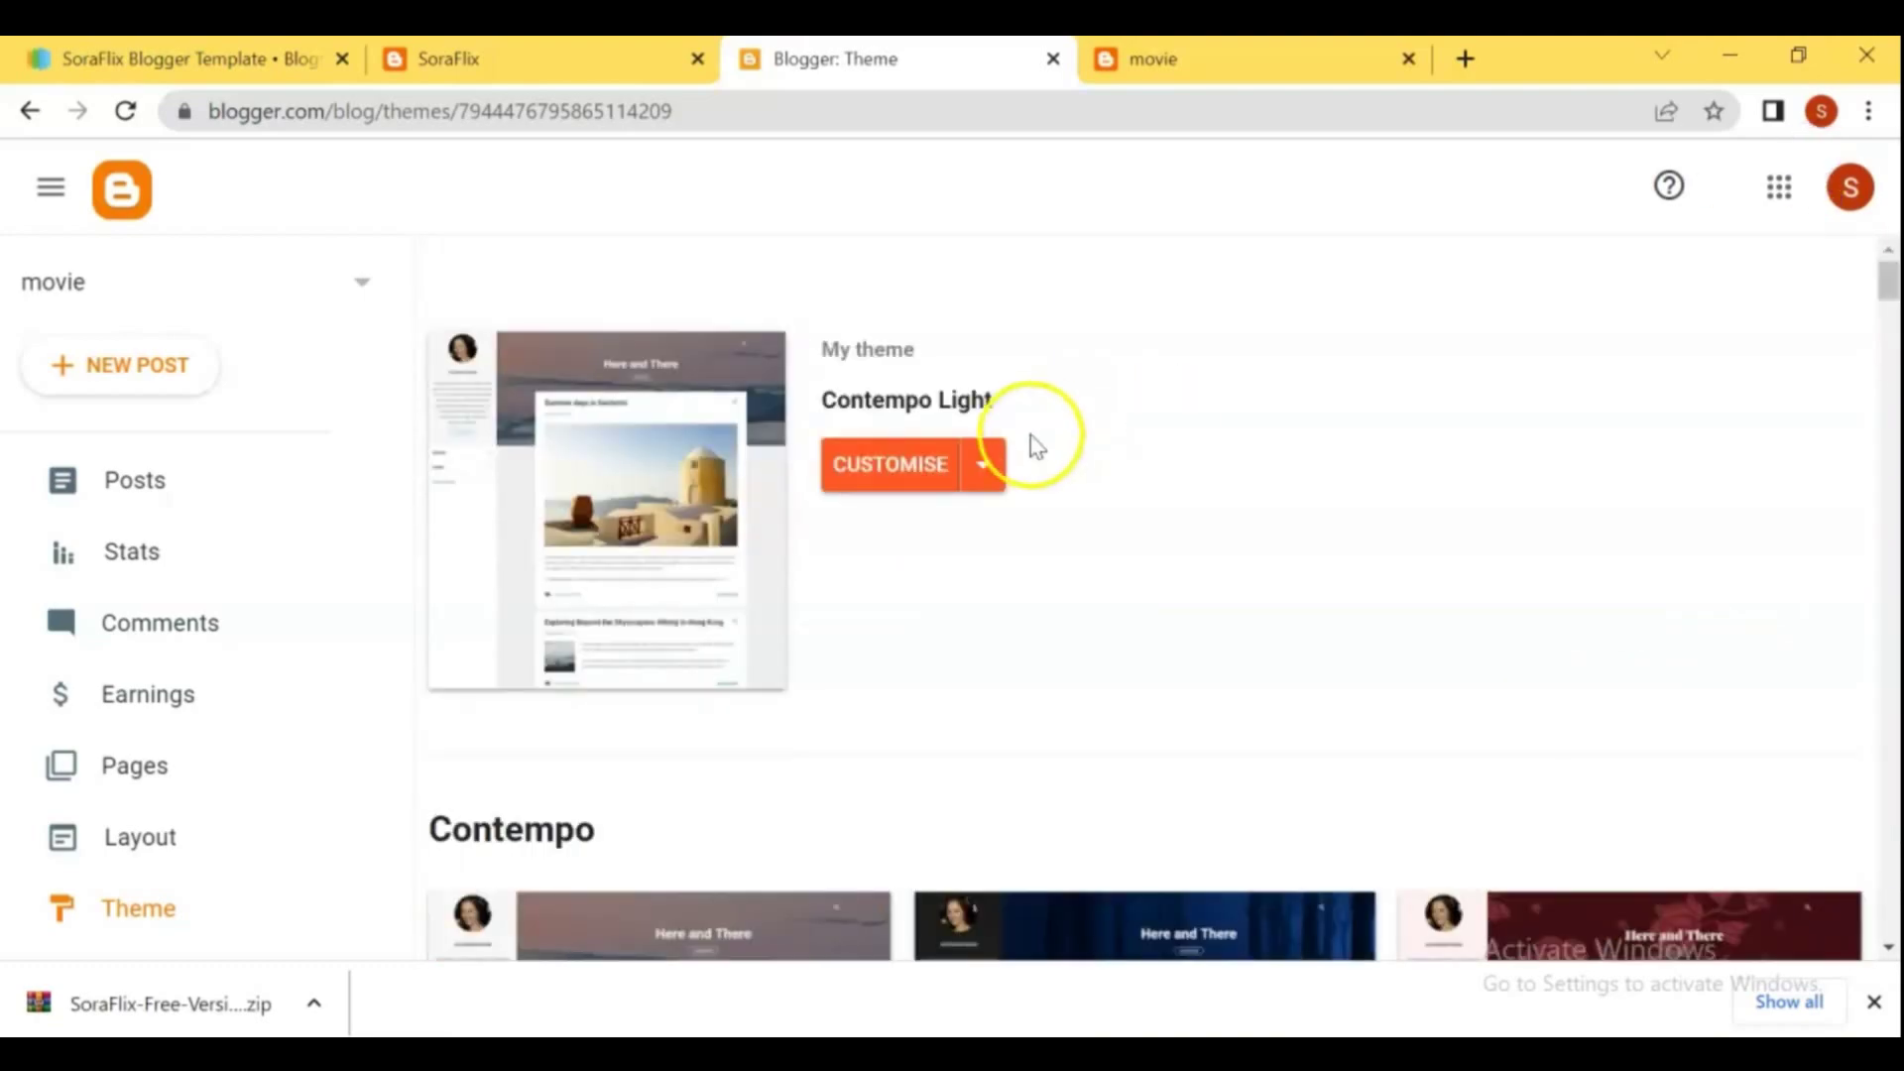
click(983, 464)
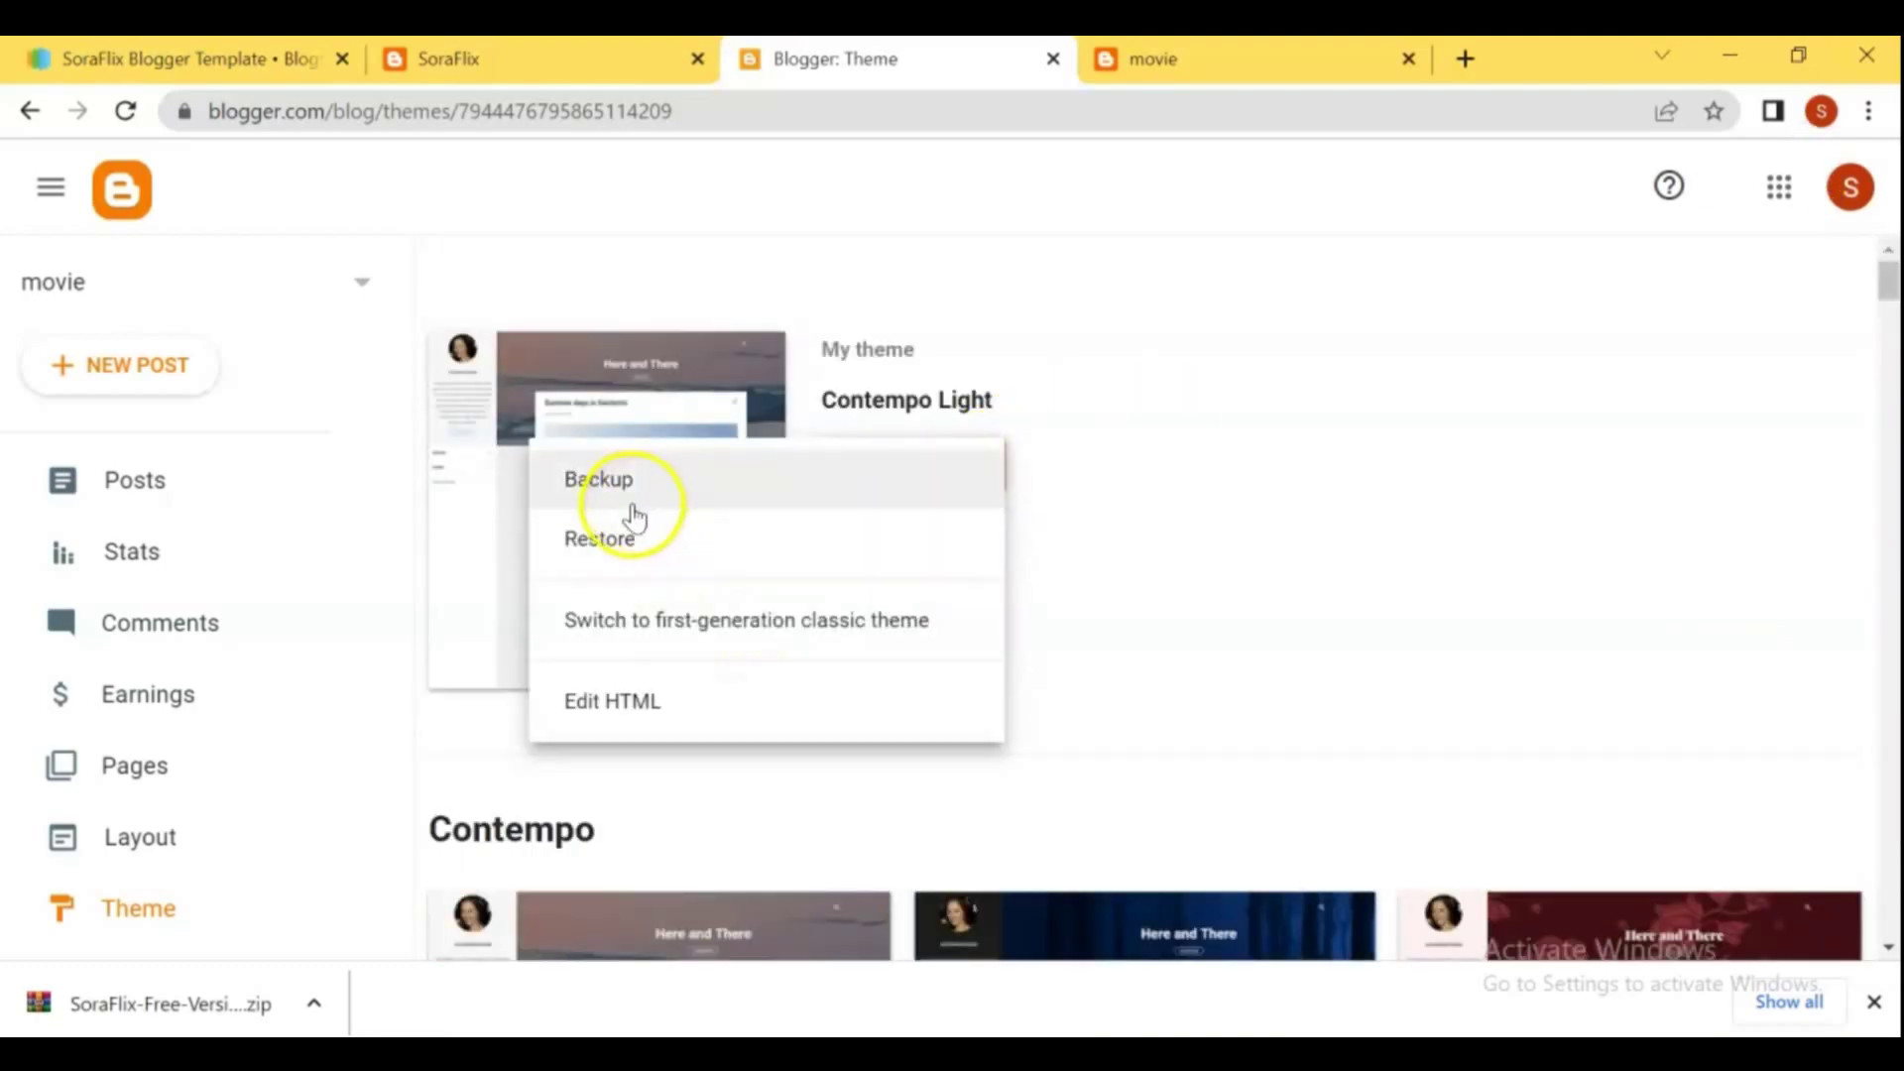
click(607, 539)
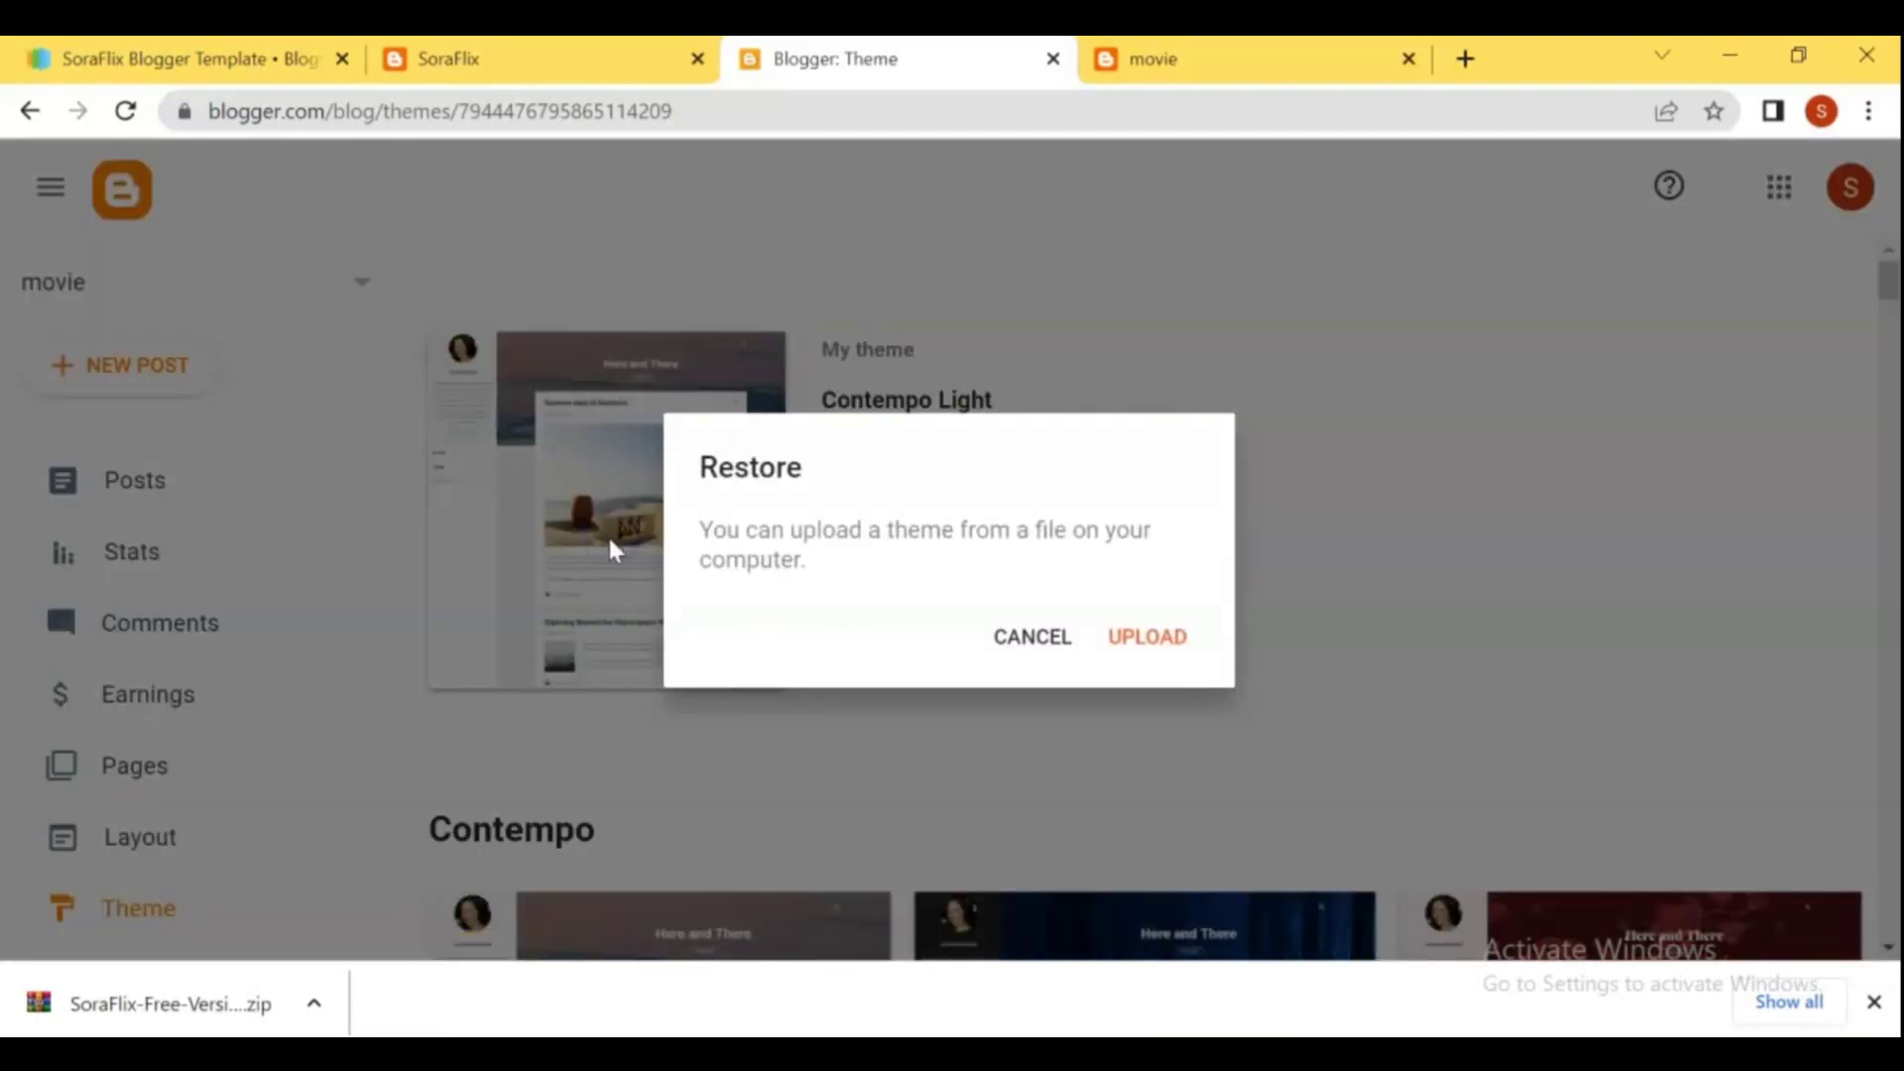
click(1142, 658)
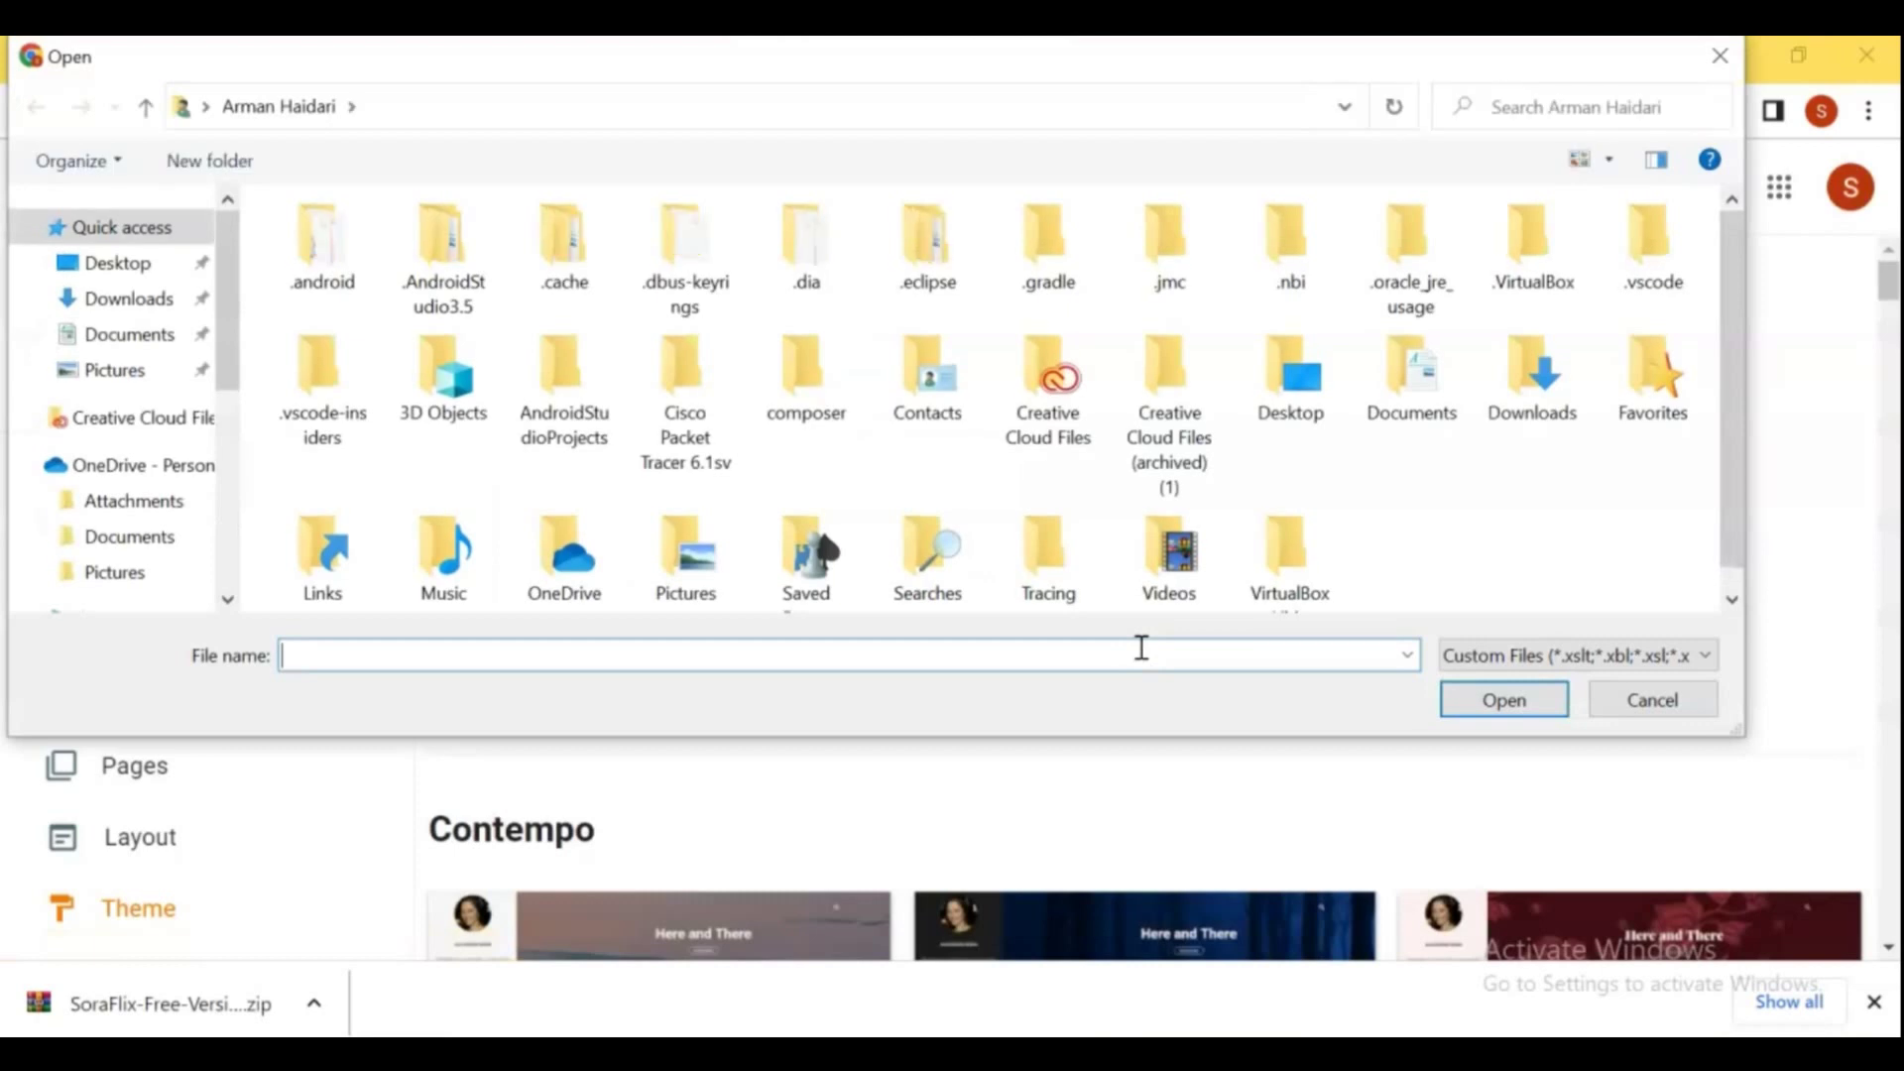
click(109, 297)
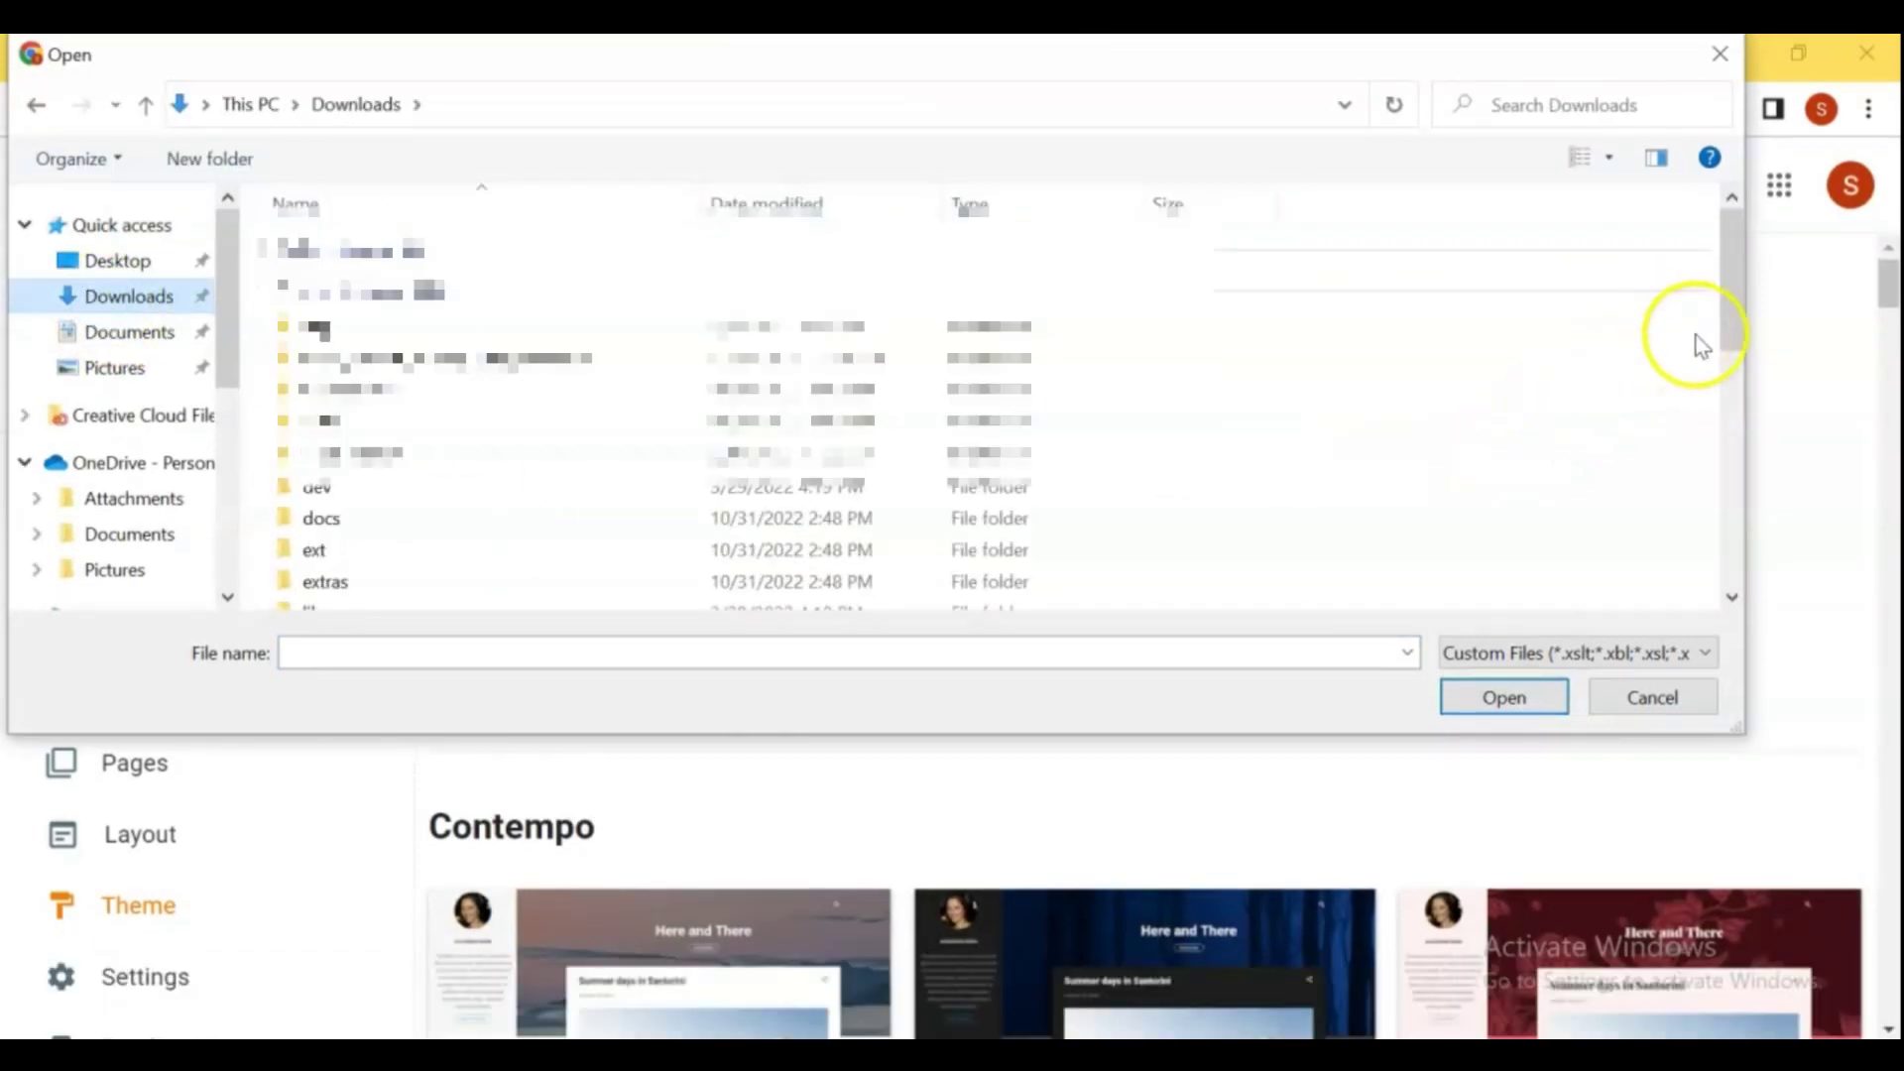
drag(1733, 302, 1728, 783)
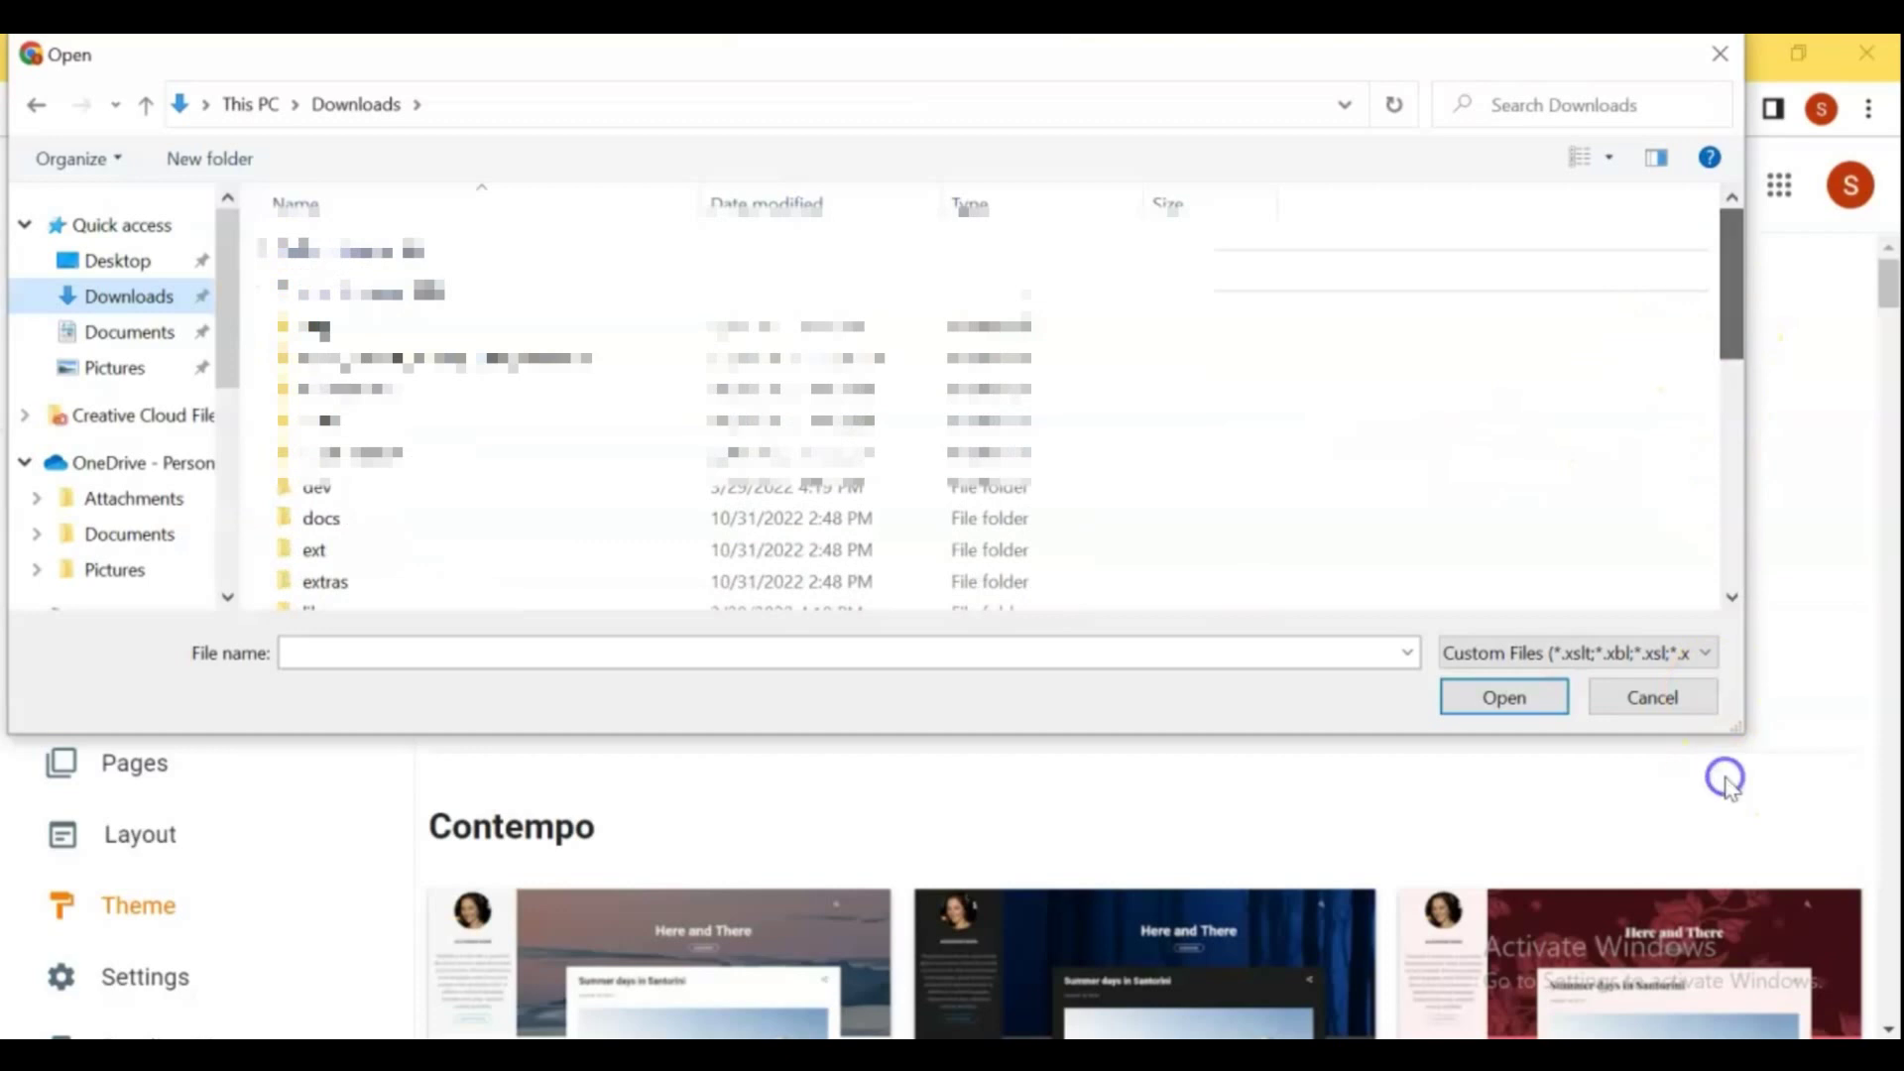
drag(1733, 242, 1723, 568)
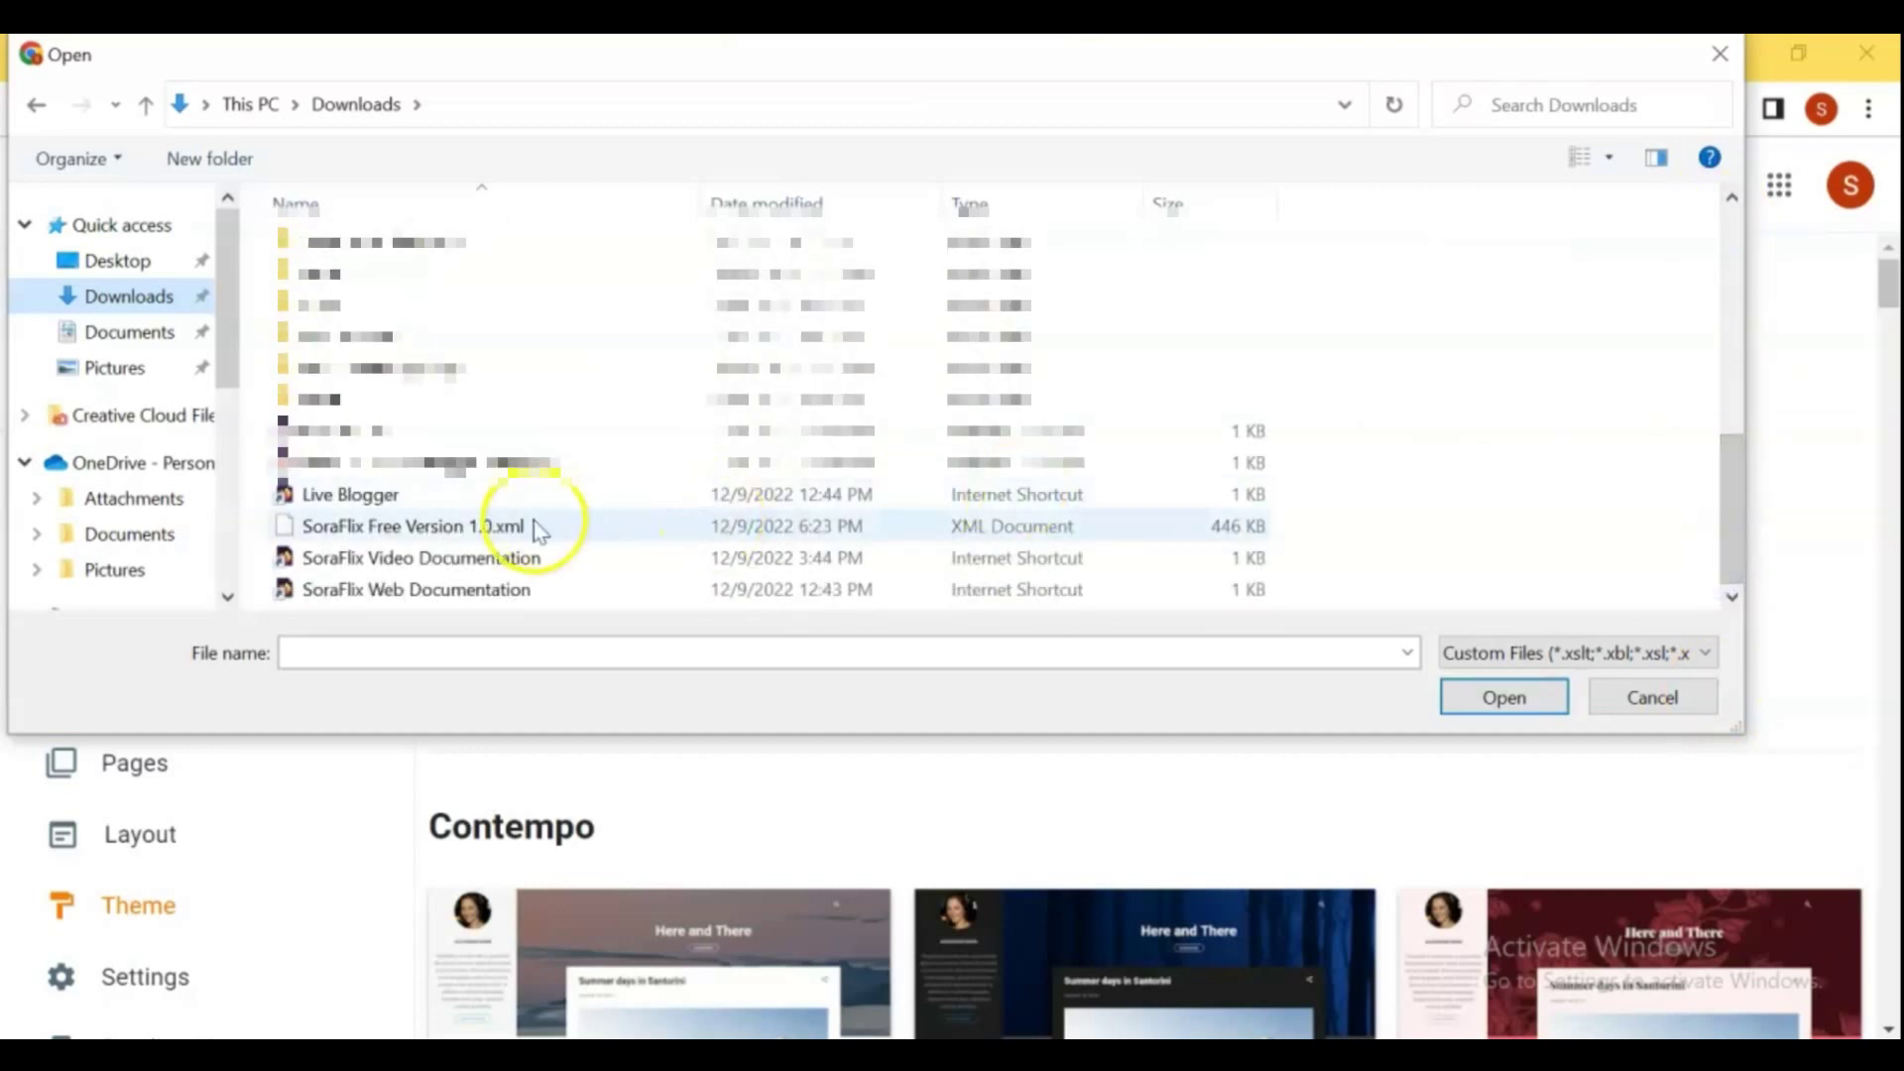
click(488, 529)
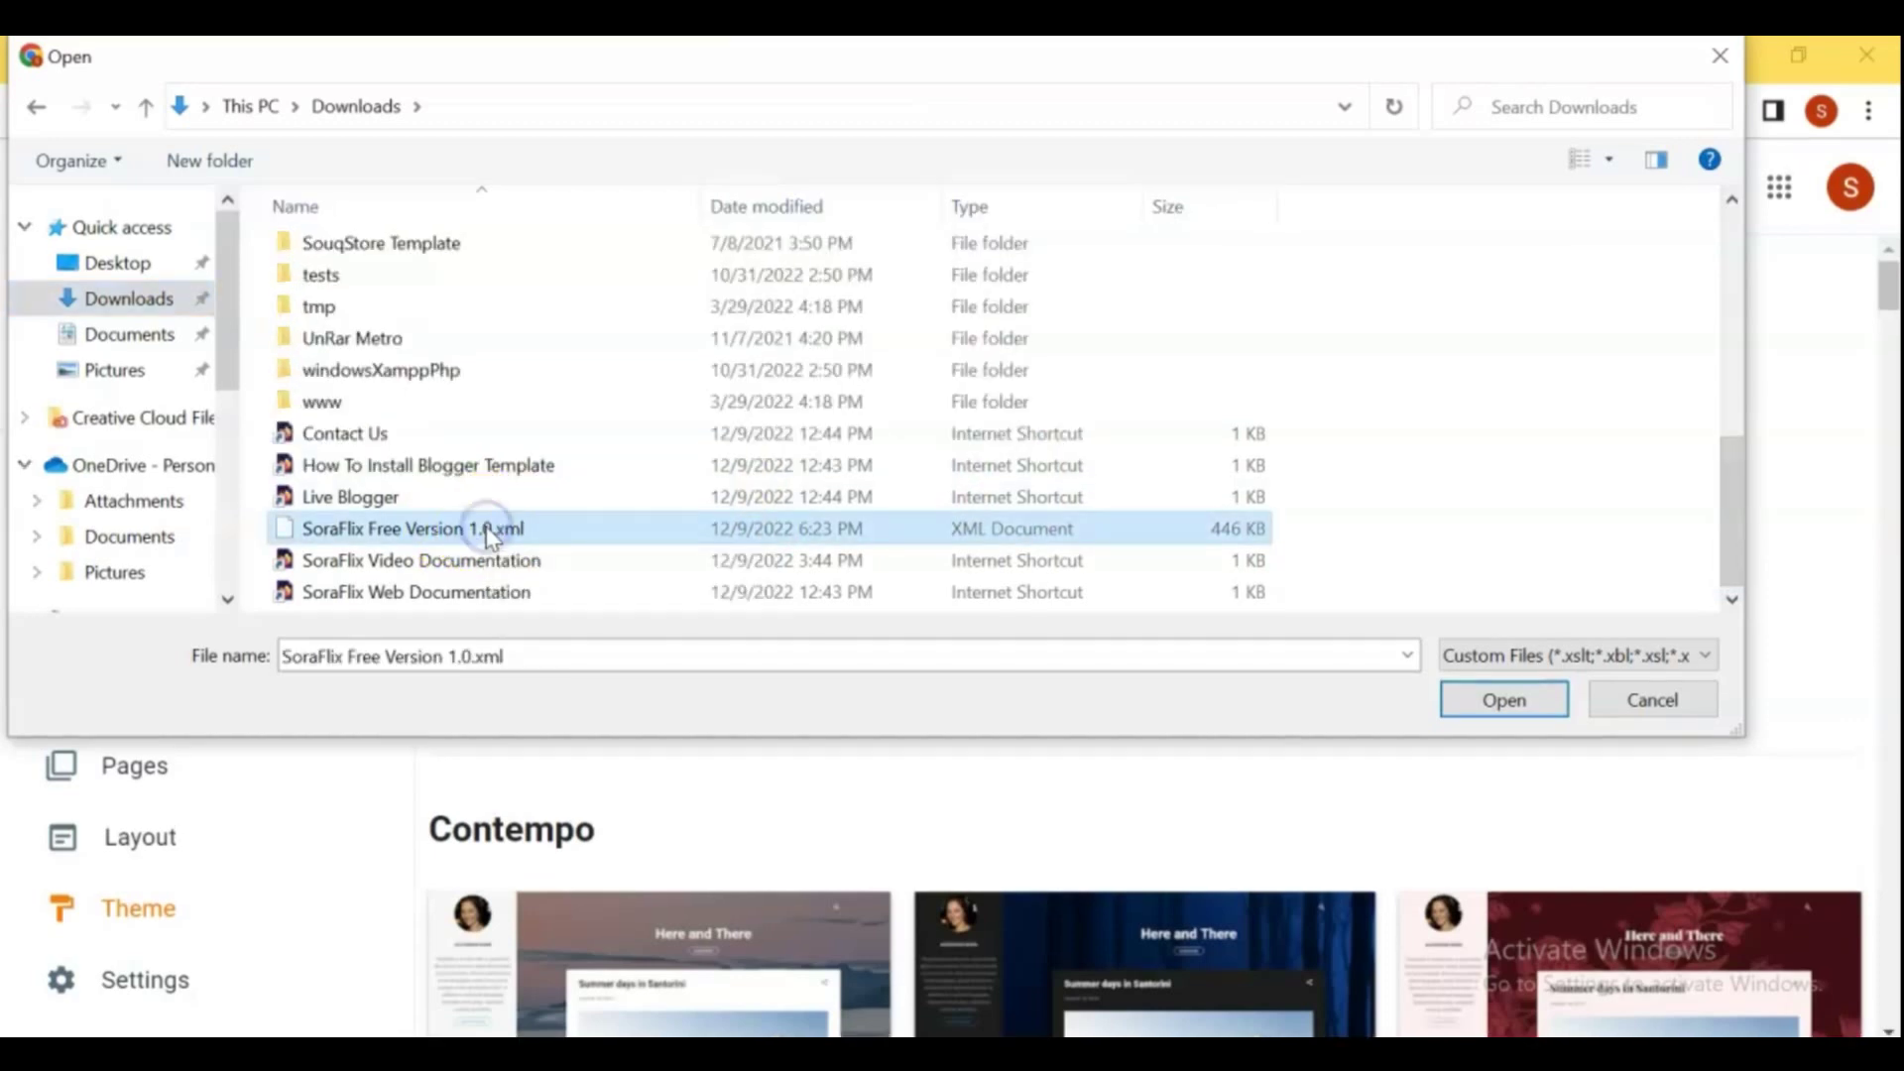
click(1504, 697)
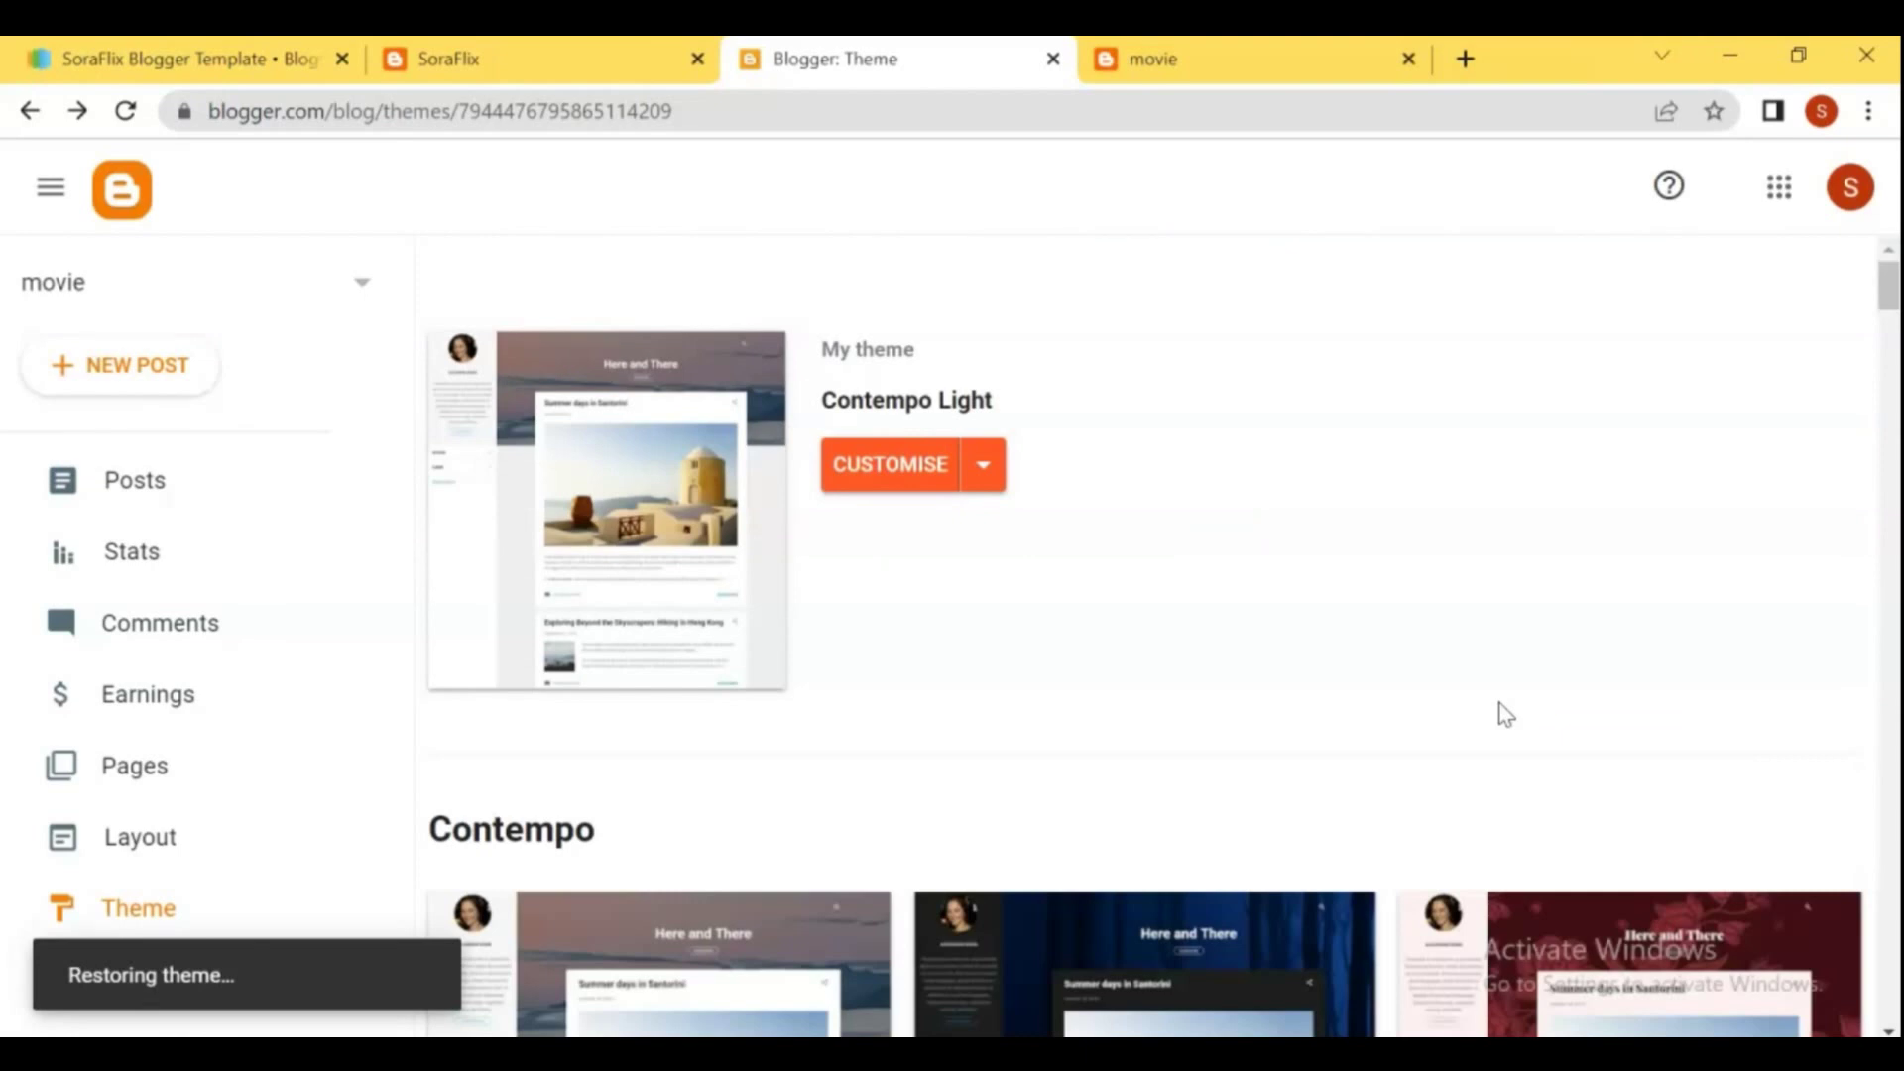
drag(397, 399, 396, 647)
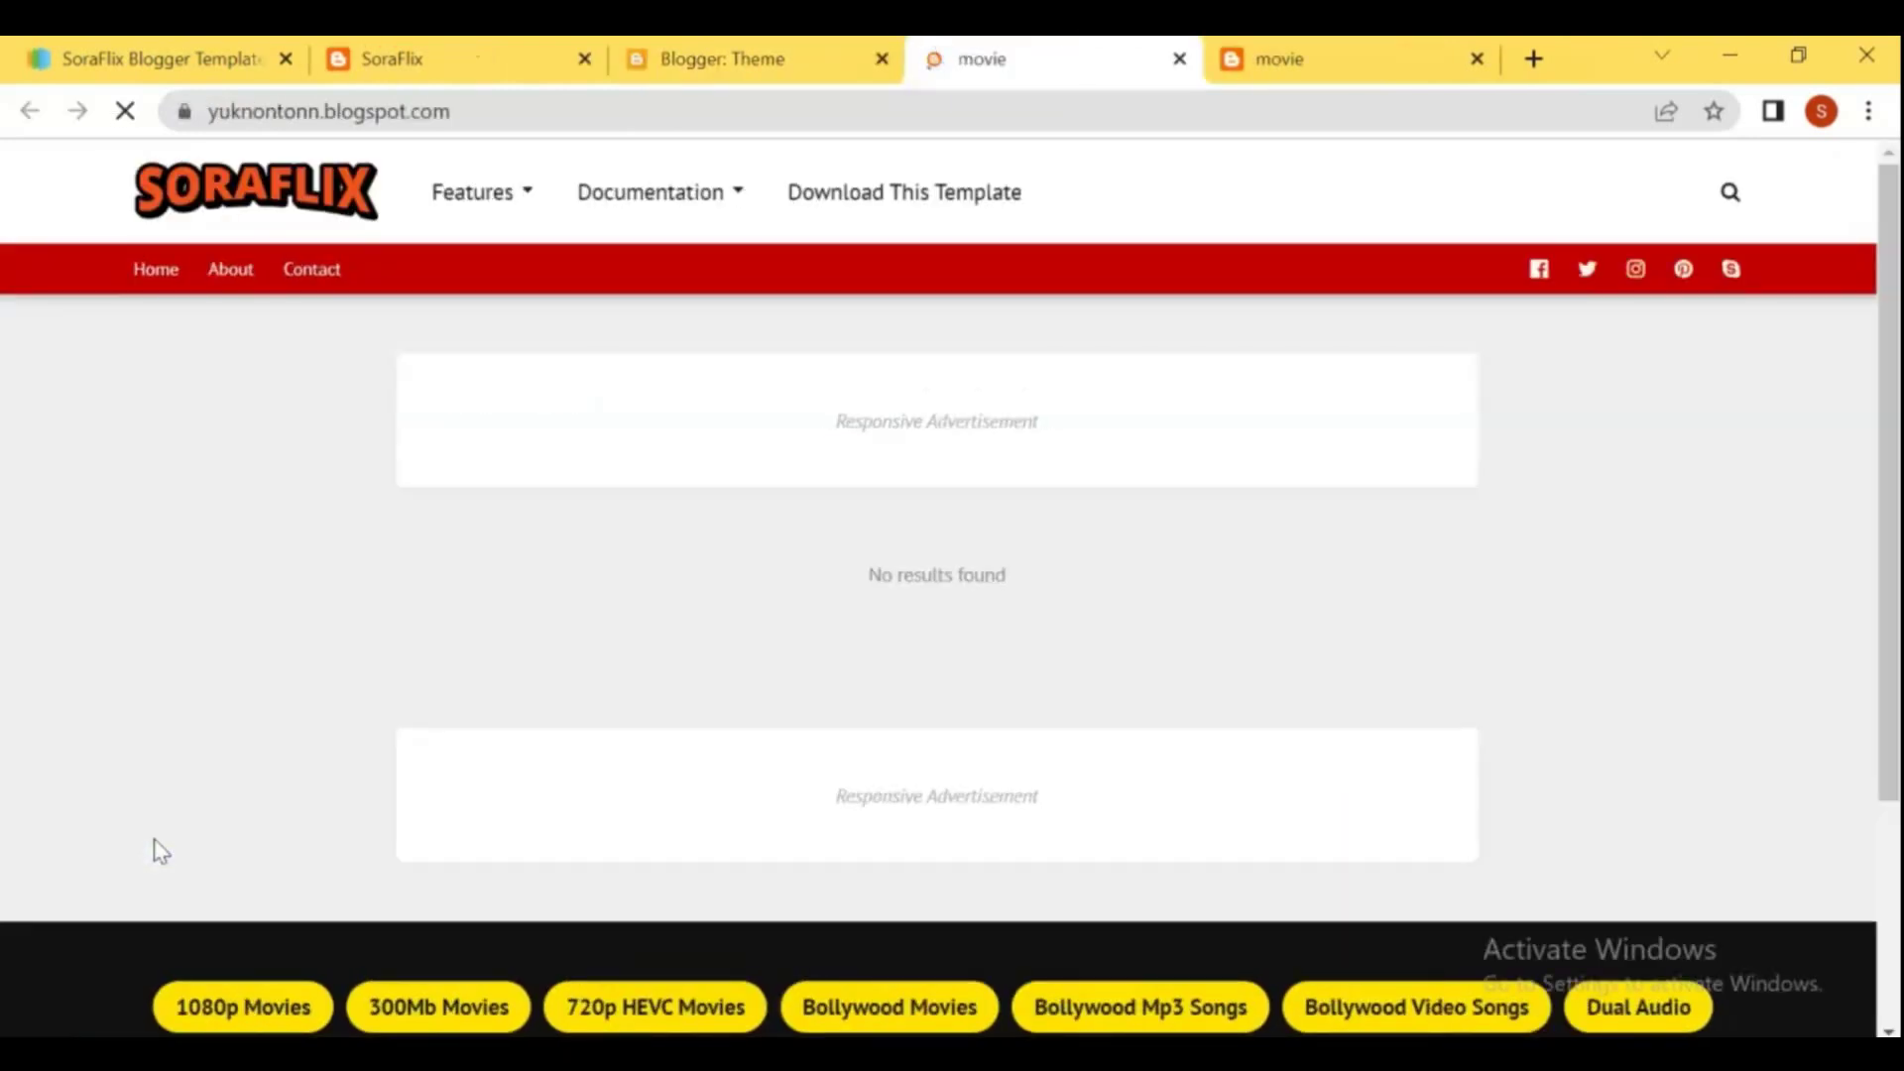
Reload the live movie blog to confirm the SoraFlix design, then go back to the Theme tab.
drag(1875, 481, 1889, 283)
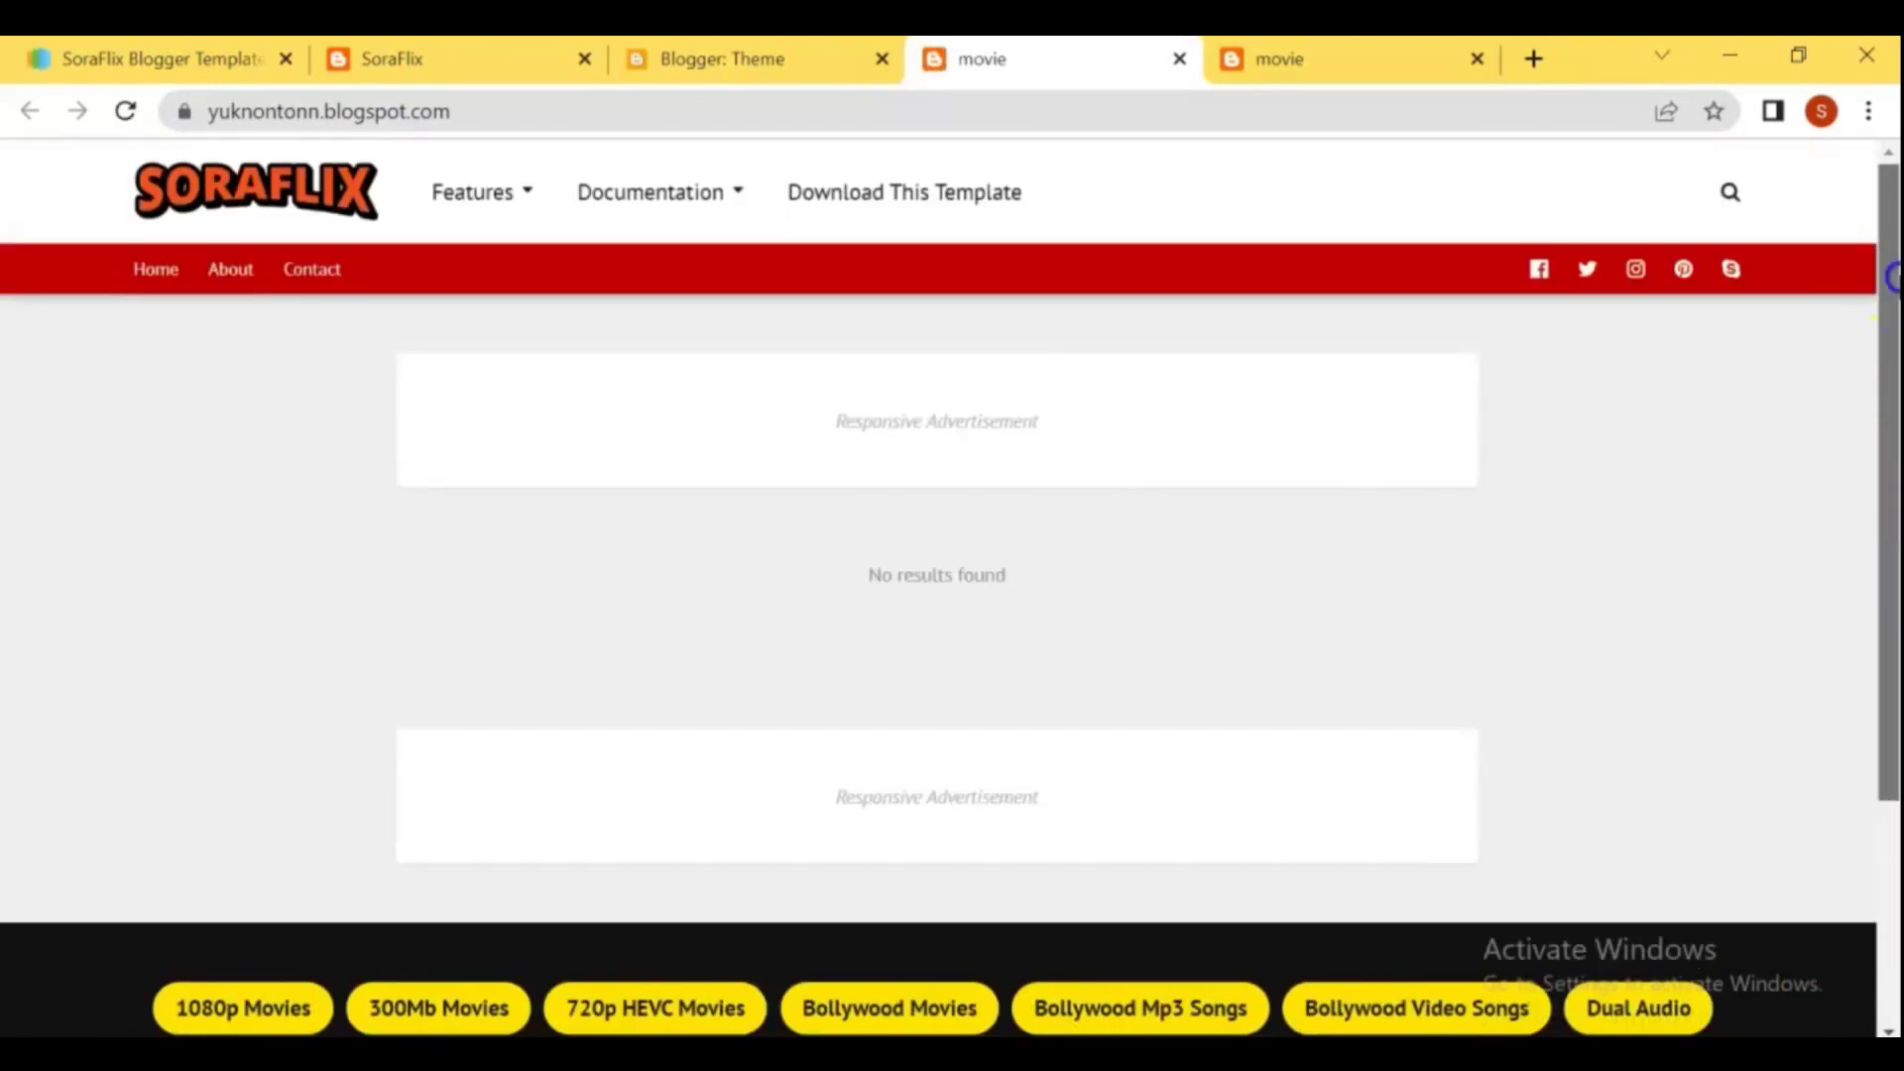
mouse_move(621, 229)
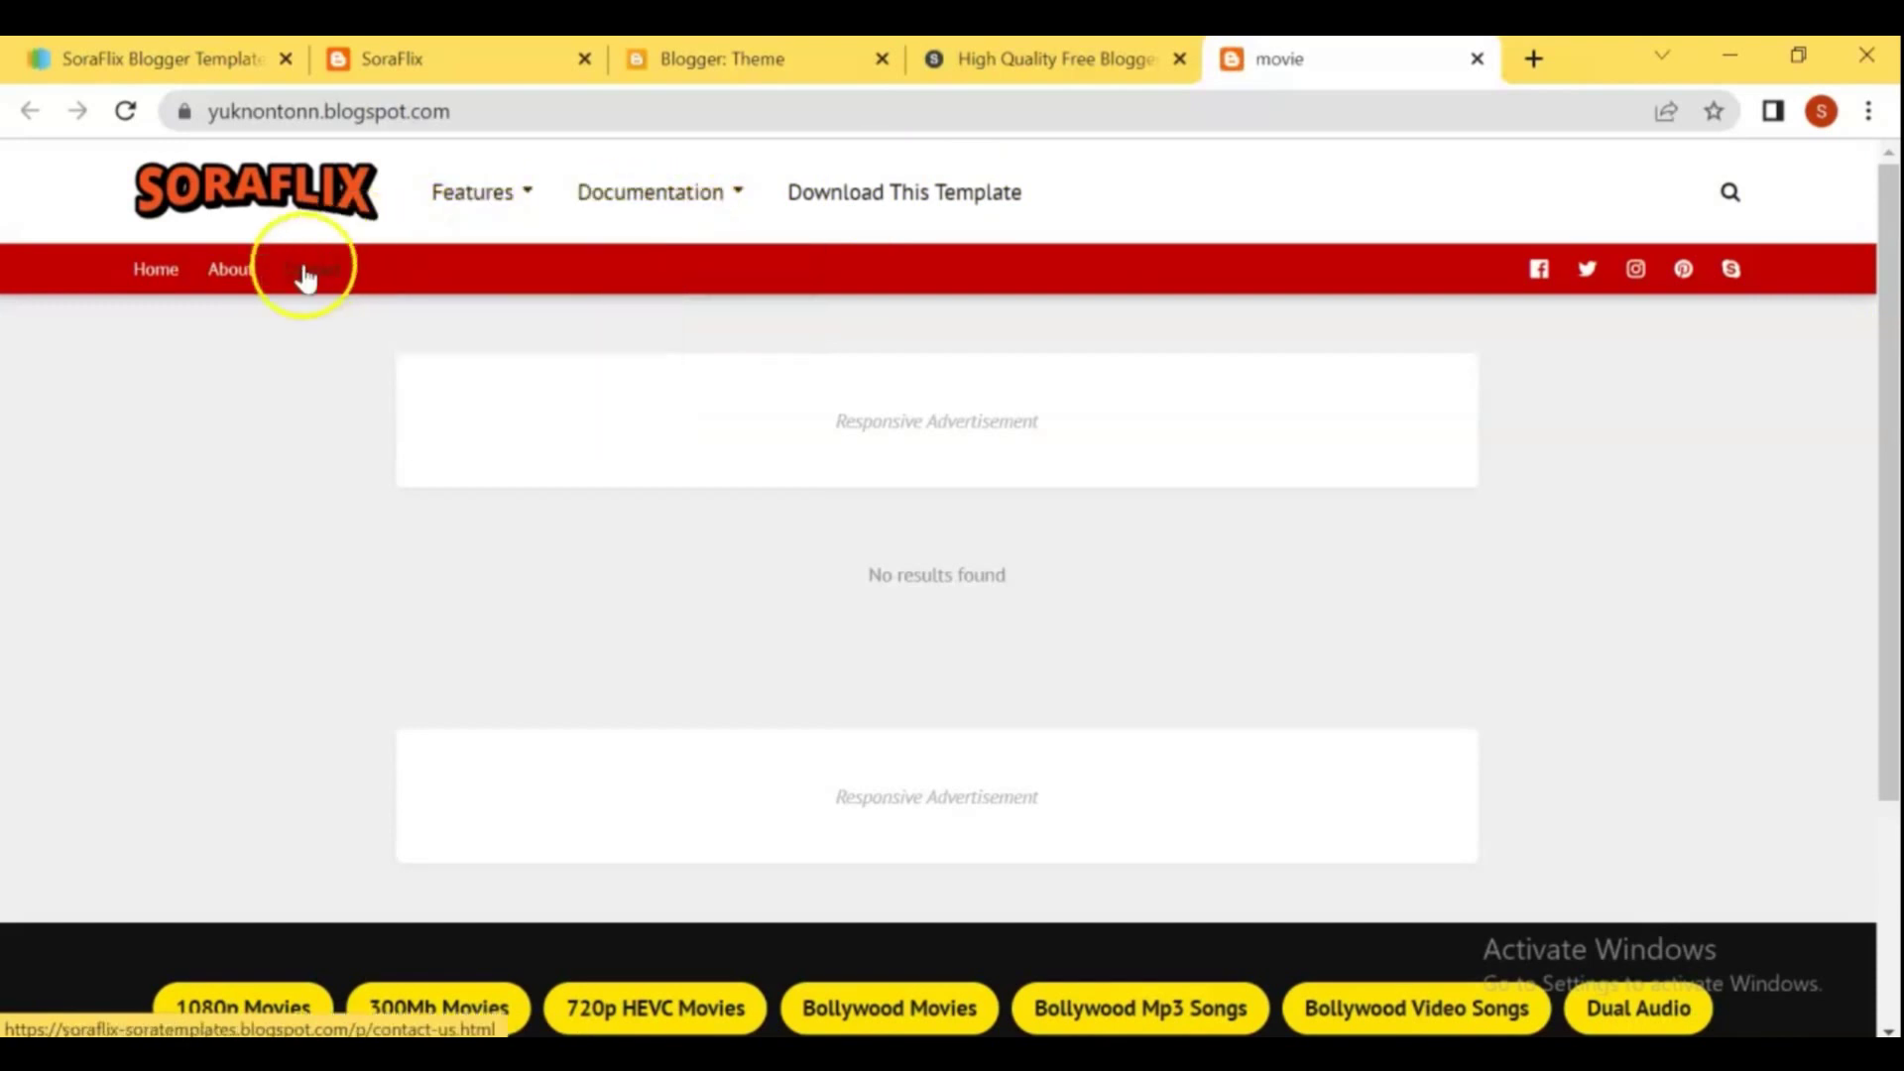
click(159, 277)
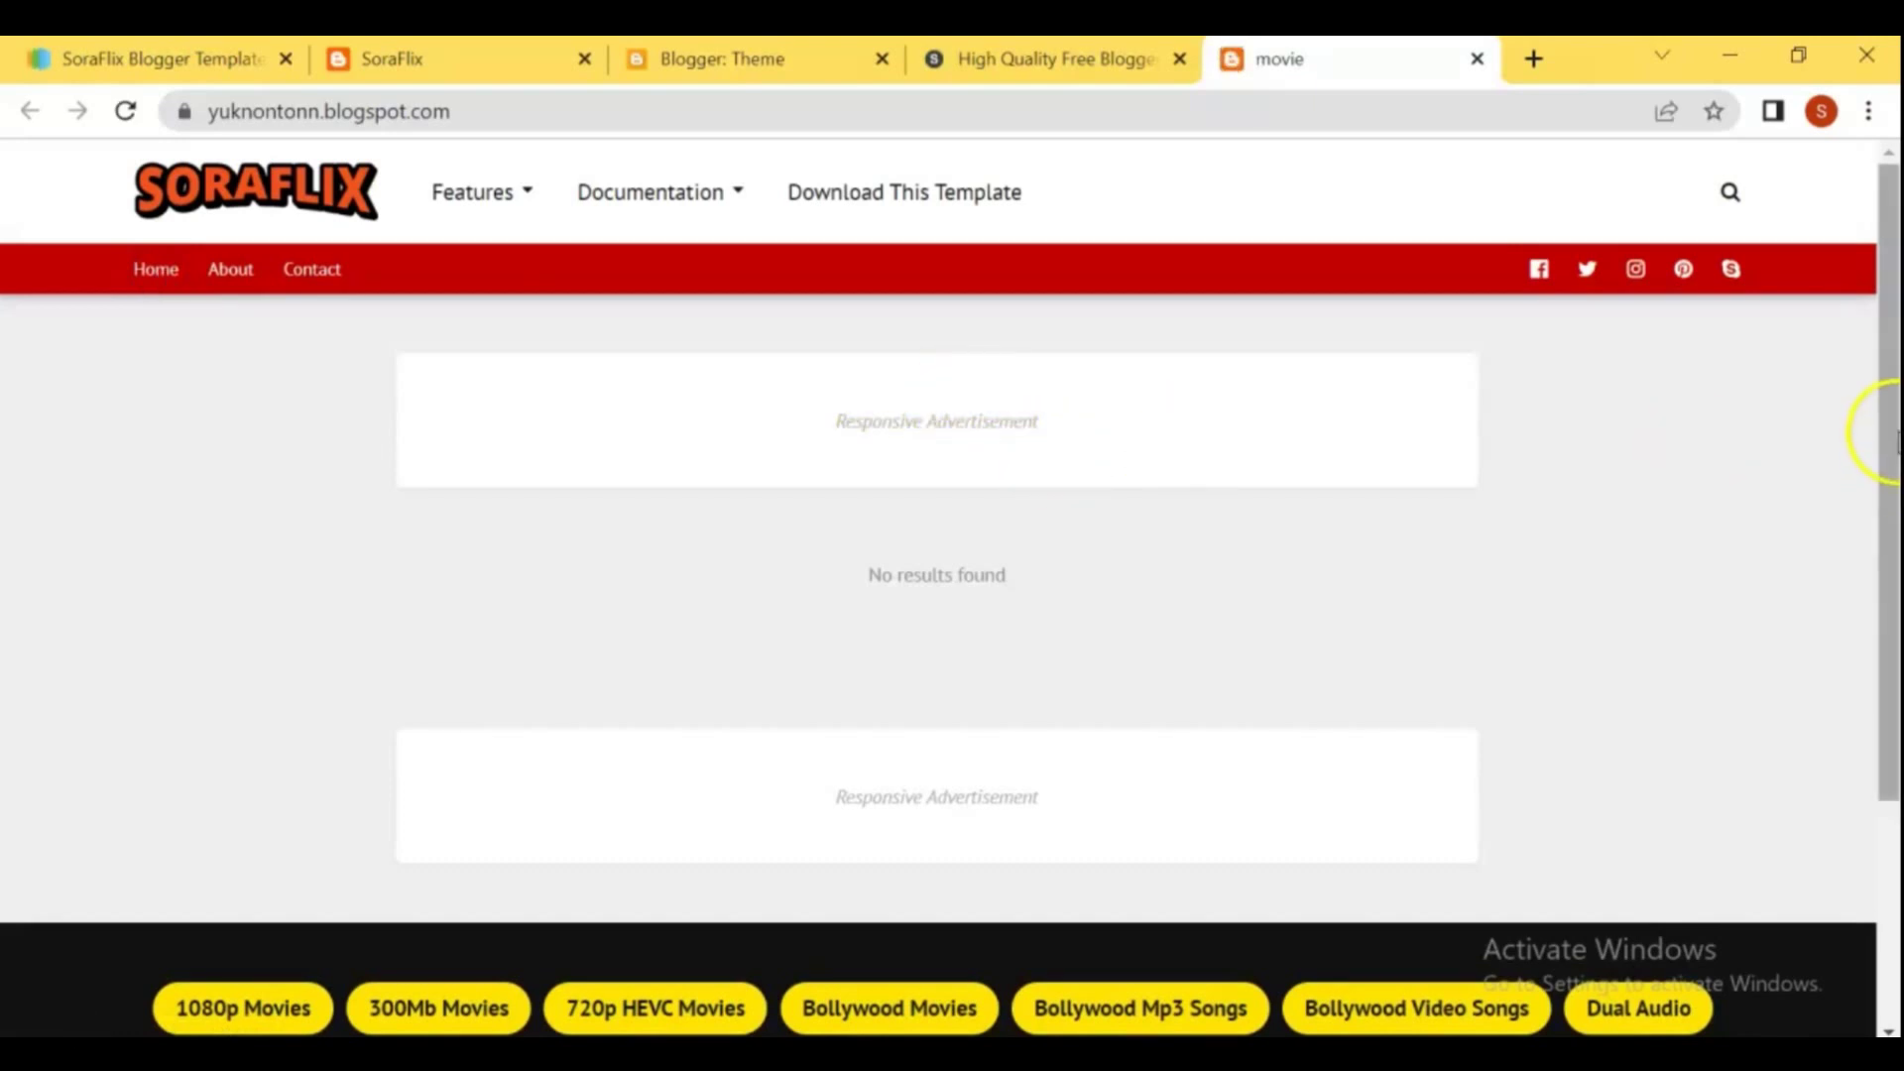
scroll(1879, 556, down, 3)
scroll(1891, 515, up, 4)
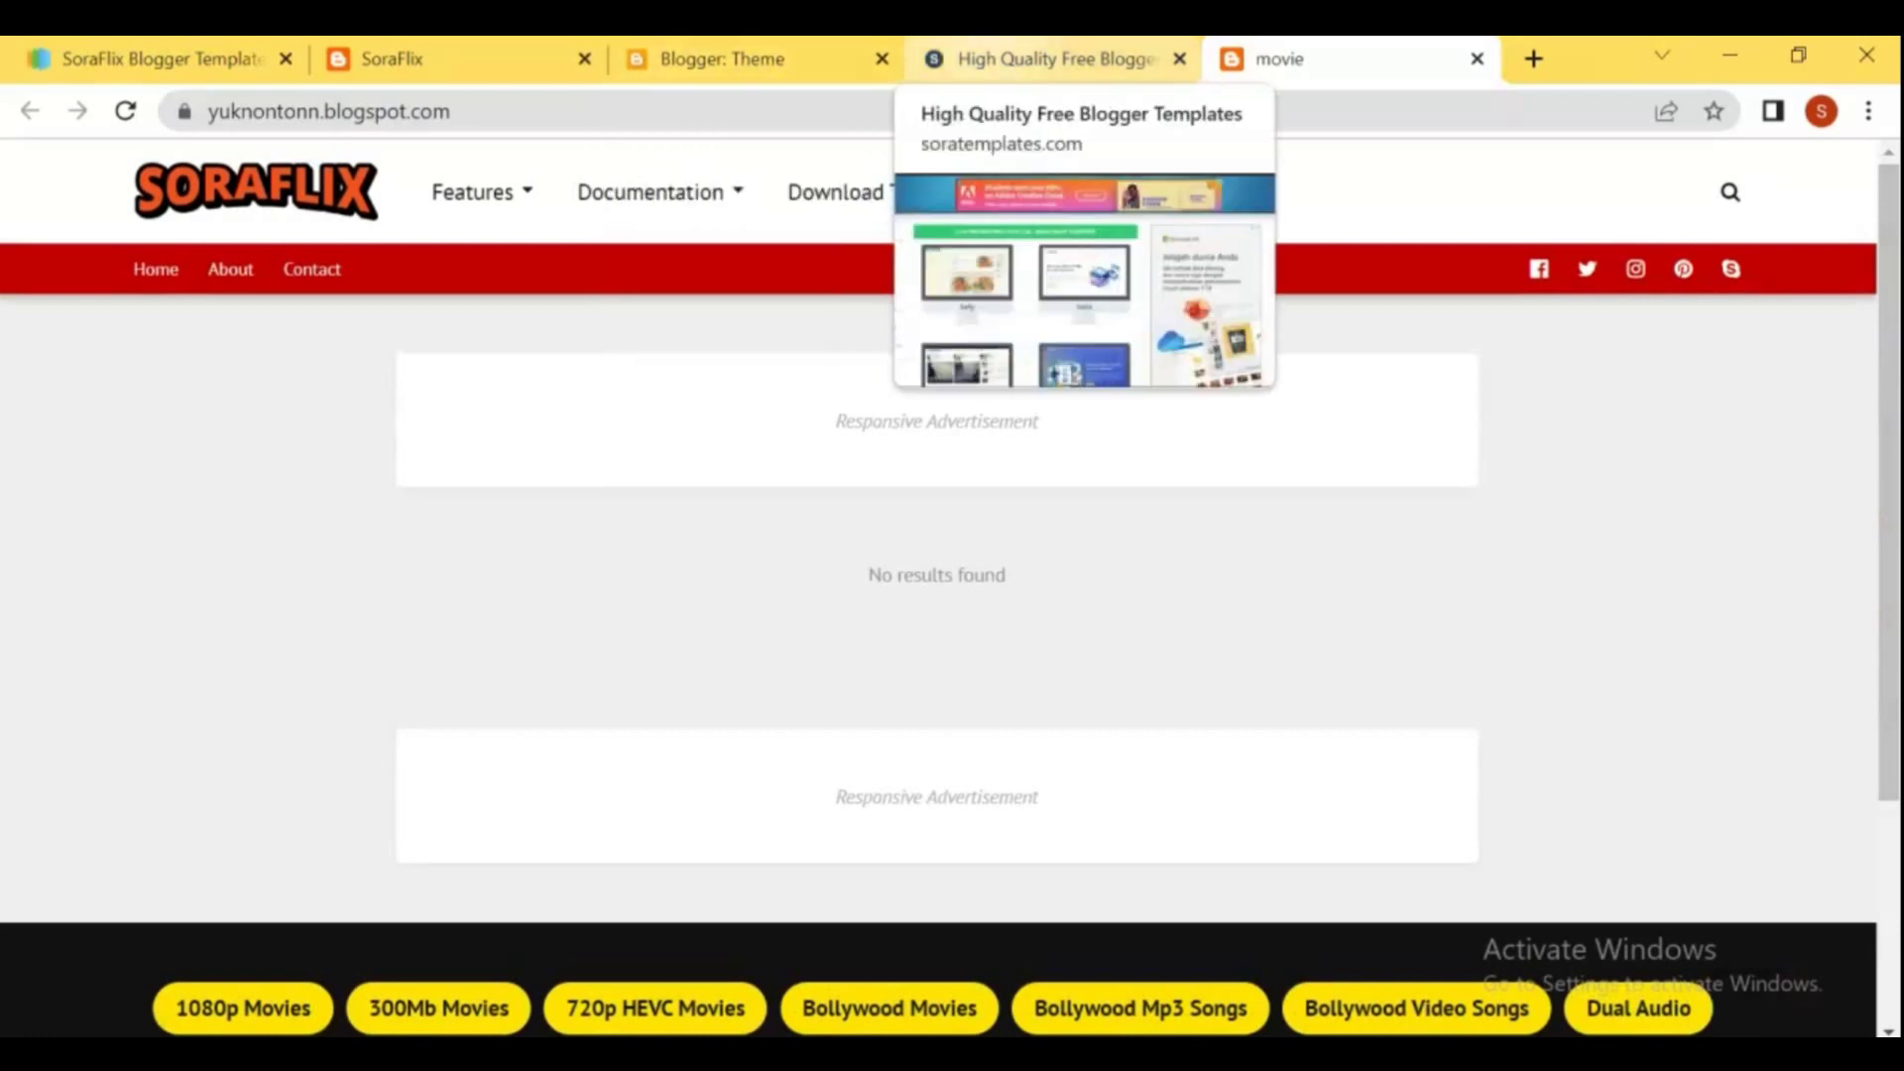
click(845, 56)
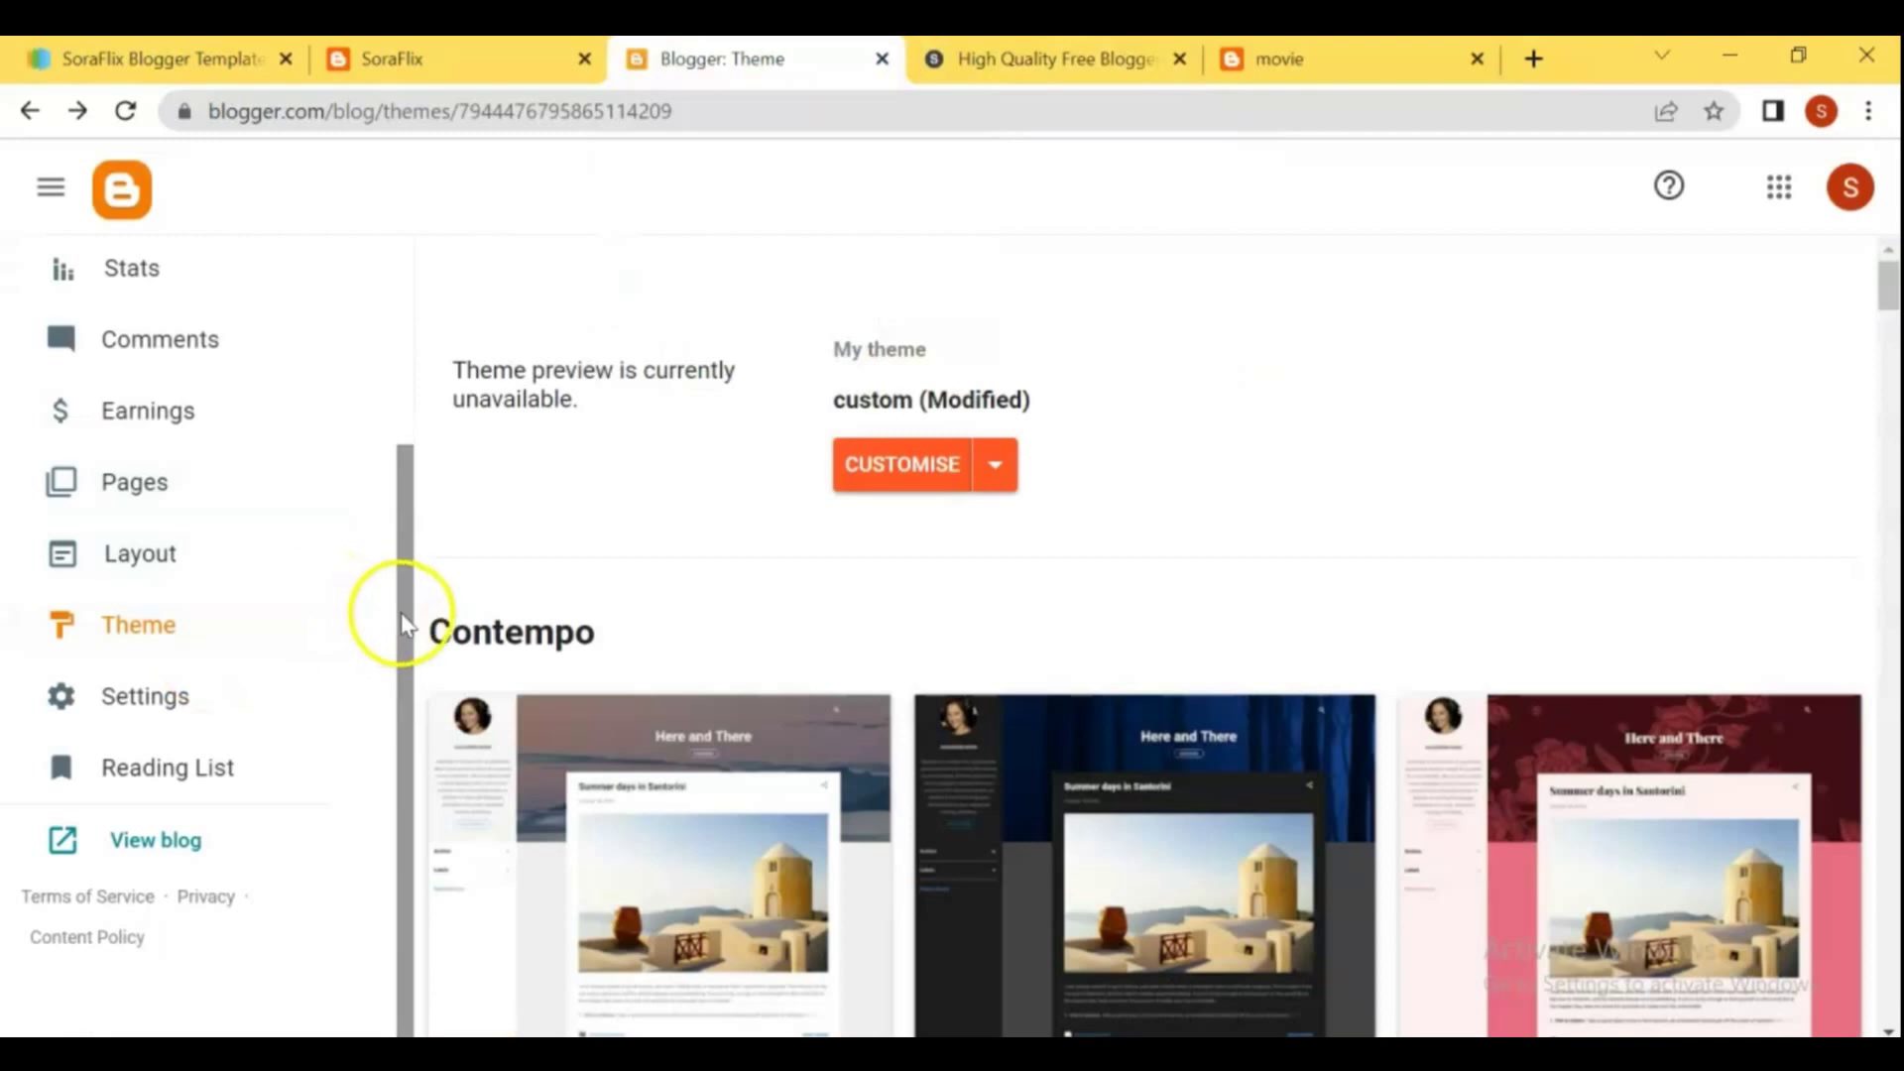
Open Layout and scroll through SoraFlix gadget sections like Social Widget and Sidebar Right (B).
click(180, 555)
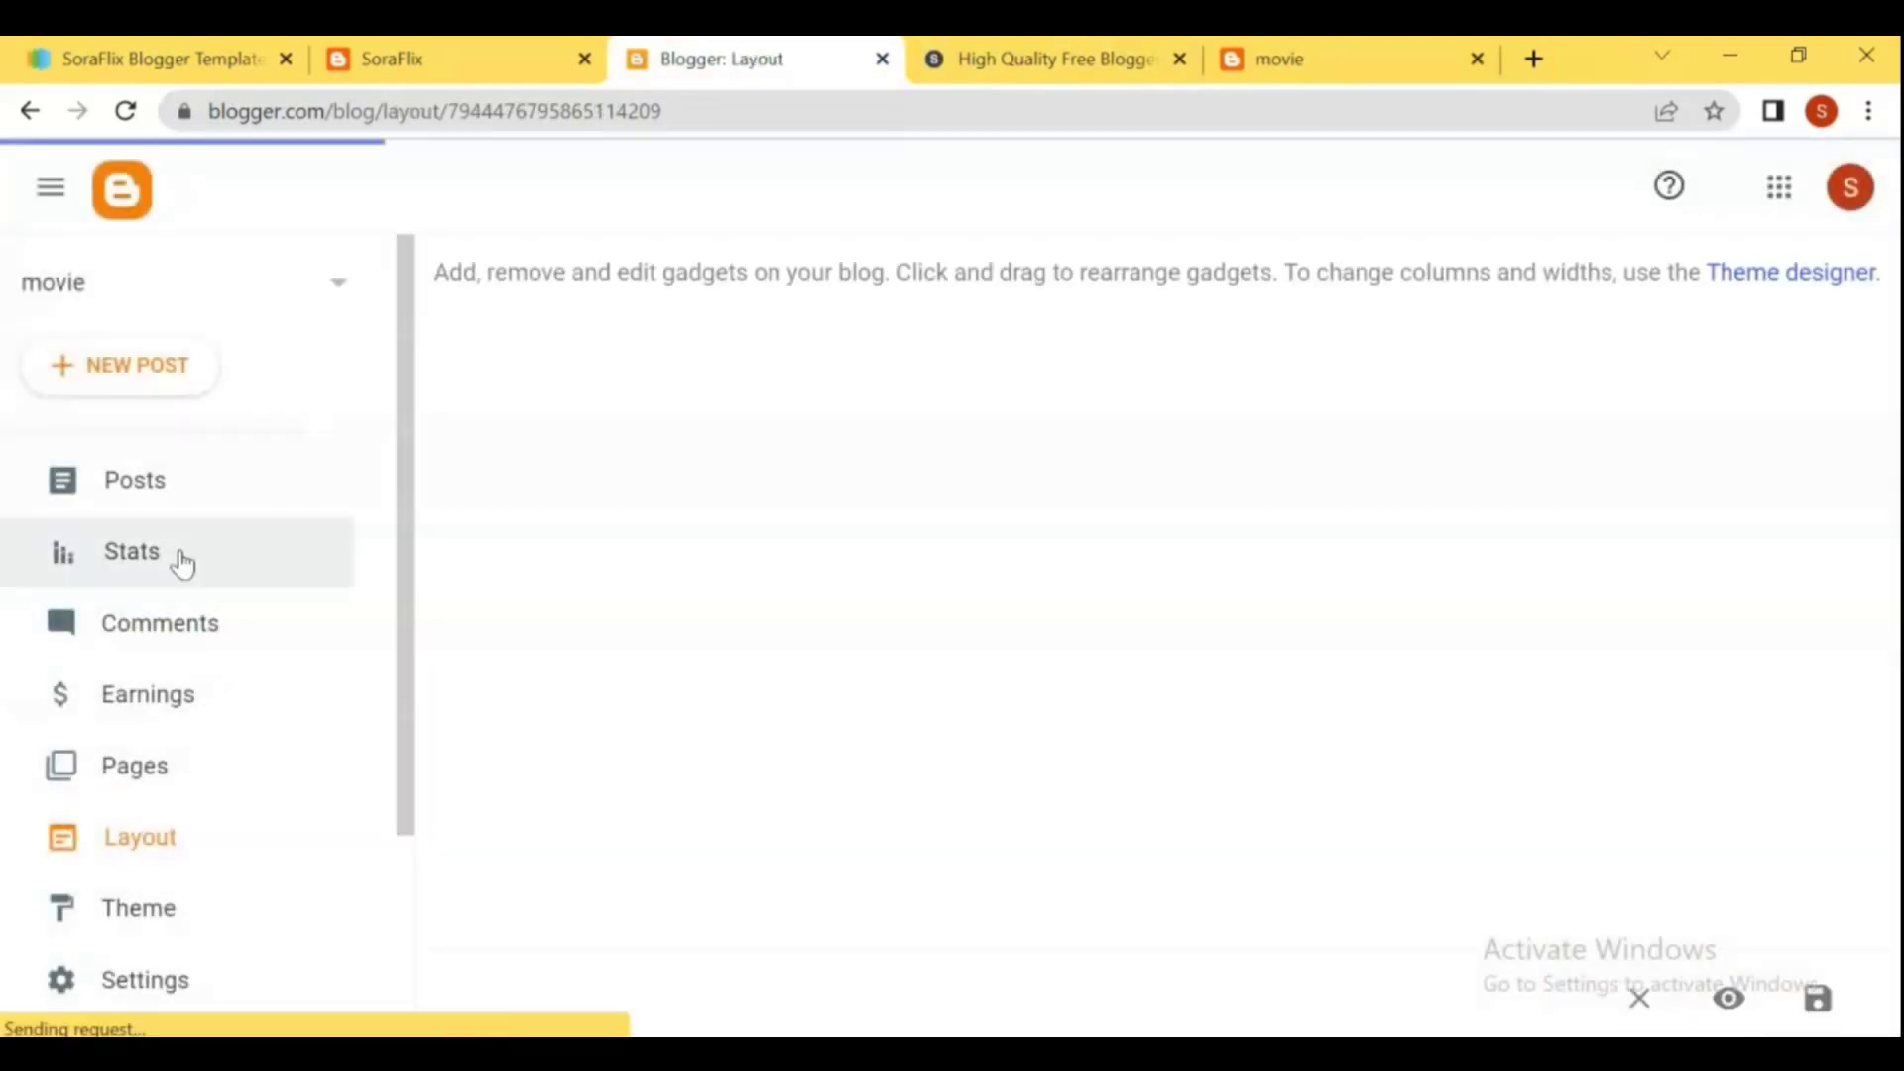
drag(1889, 406, 1889, 700)
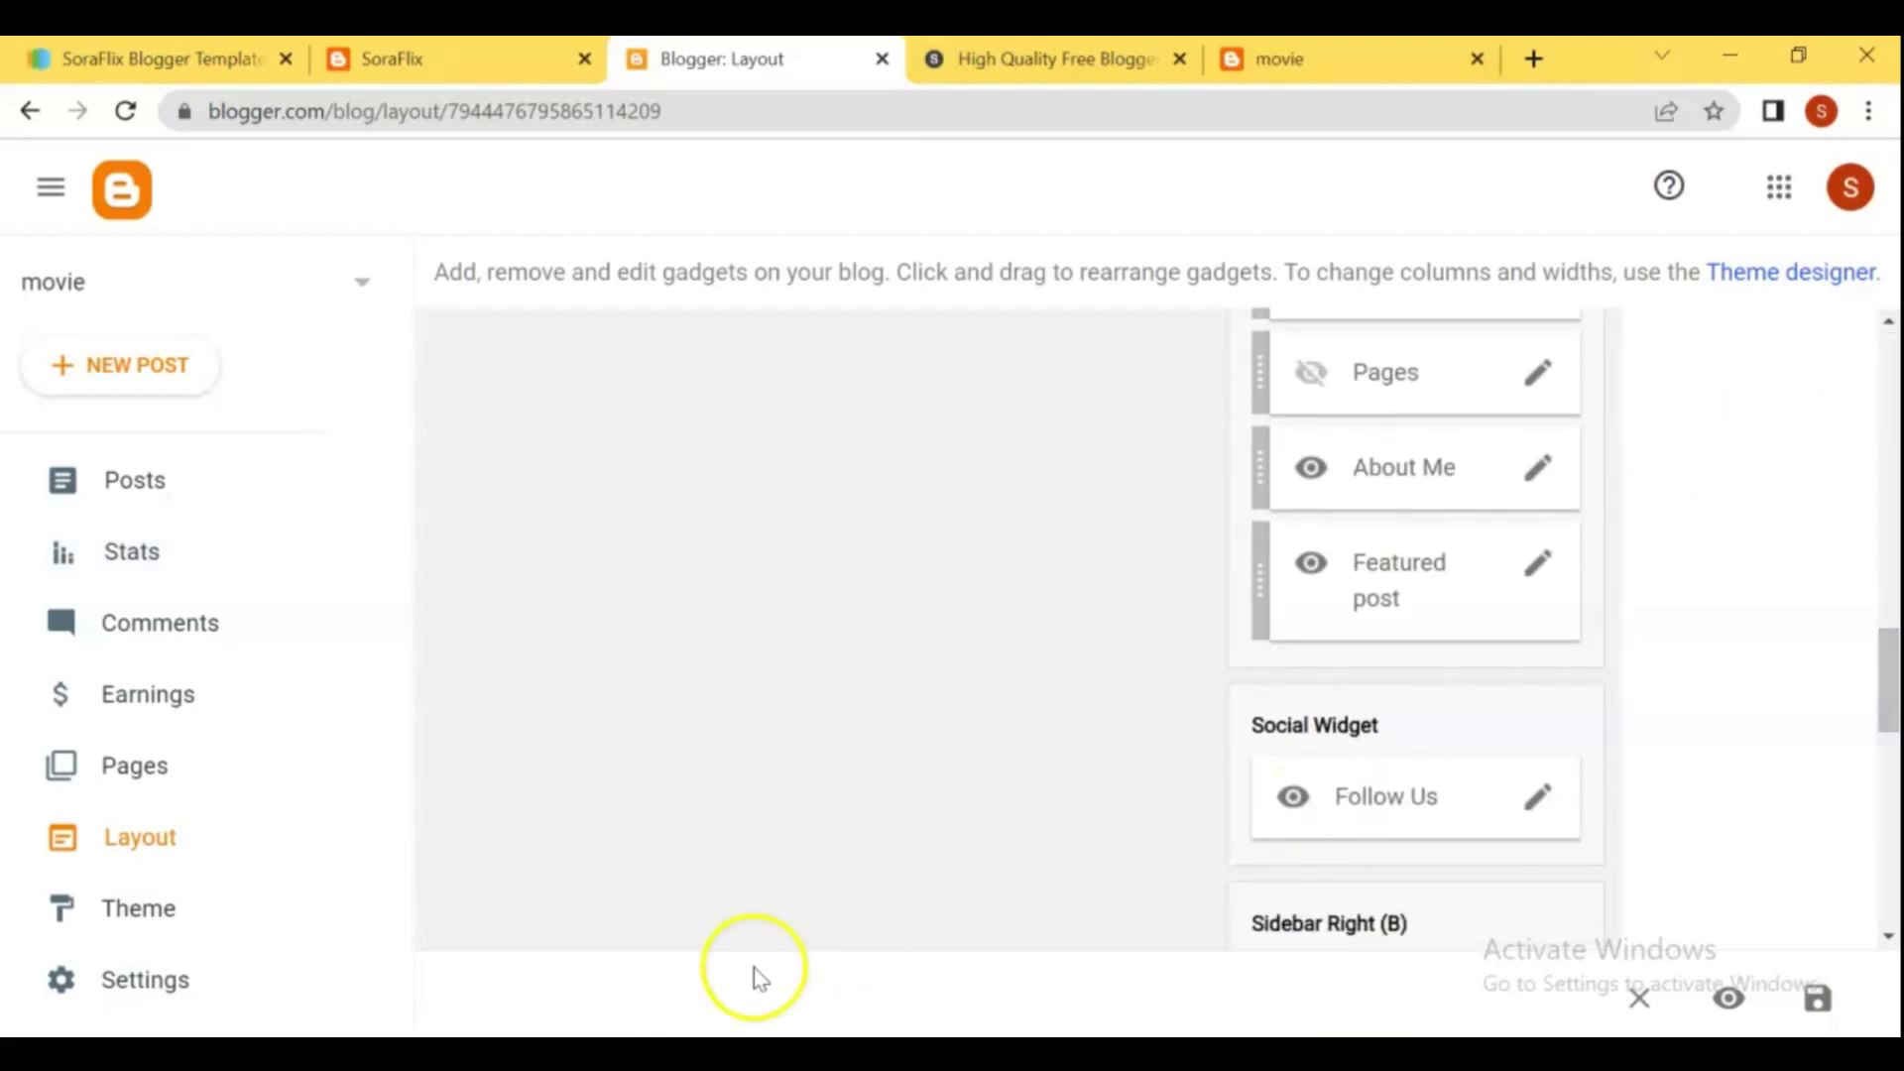